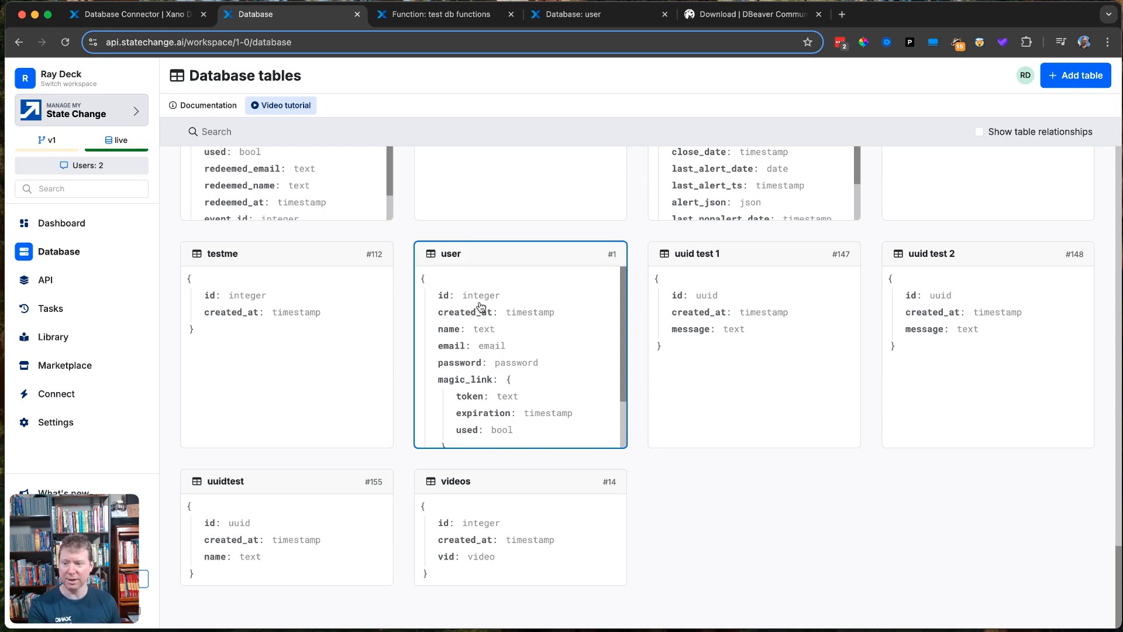
- Open the alisha_clients database table and add a new blank record to it
scroll(481, 306, up, 15)
scroll(480, 307, up, 10)
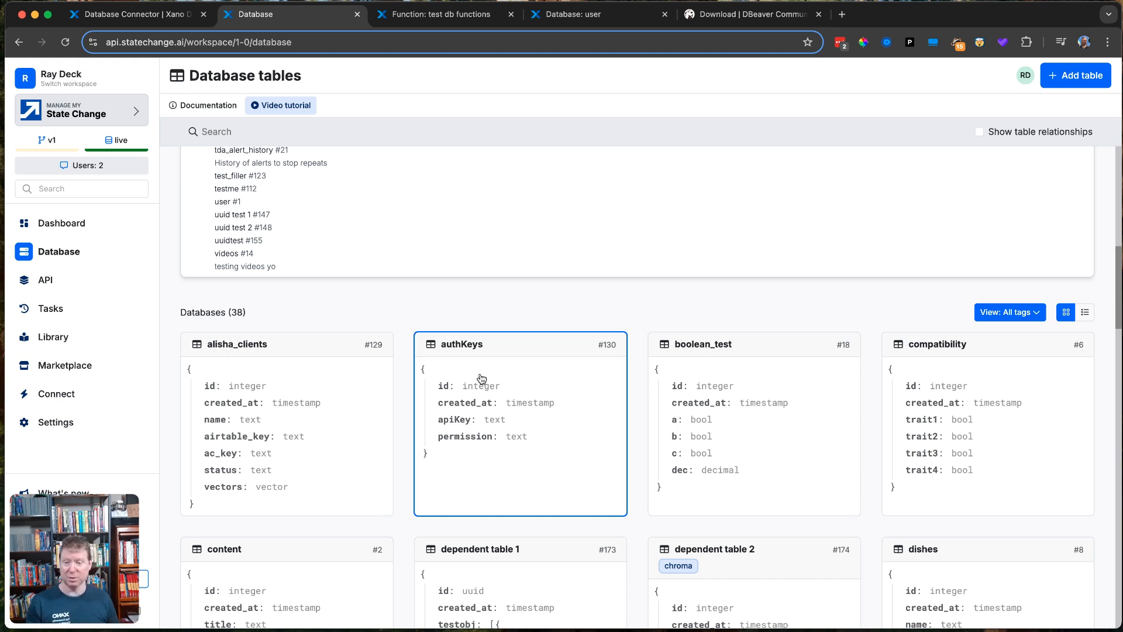
scroll(482, 379, down, 2)
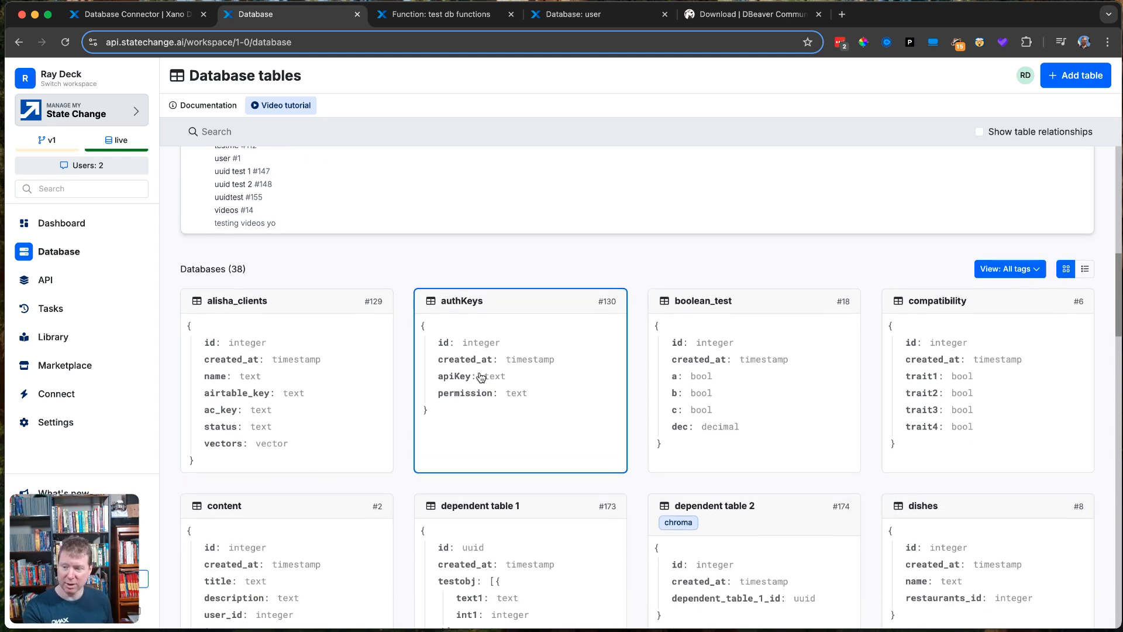
click(285, 371)
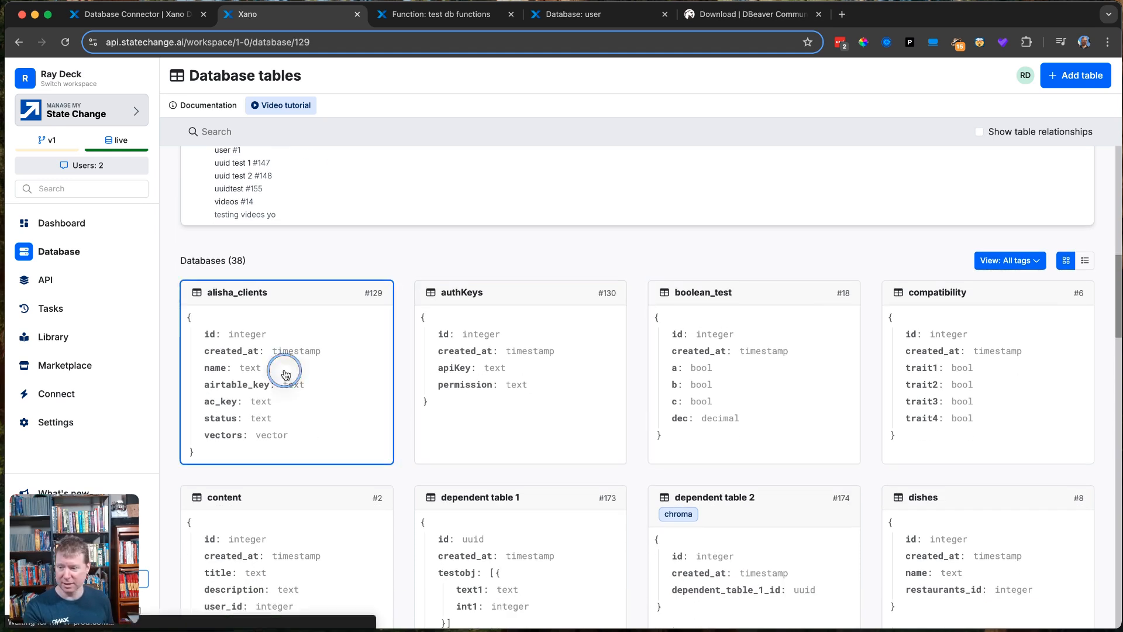
click(560, 186)
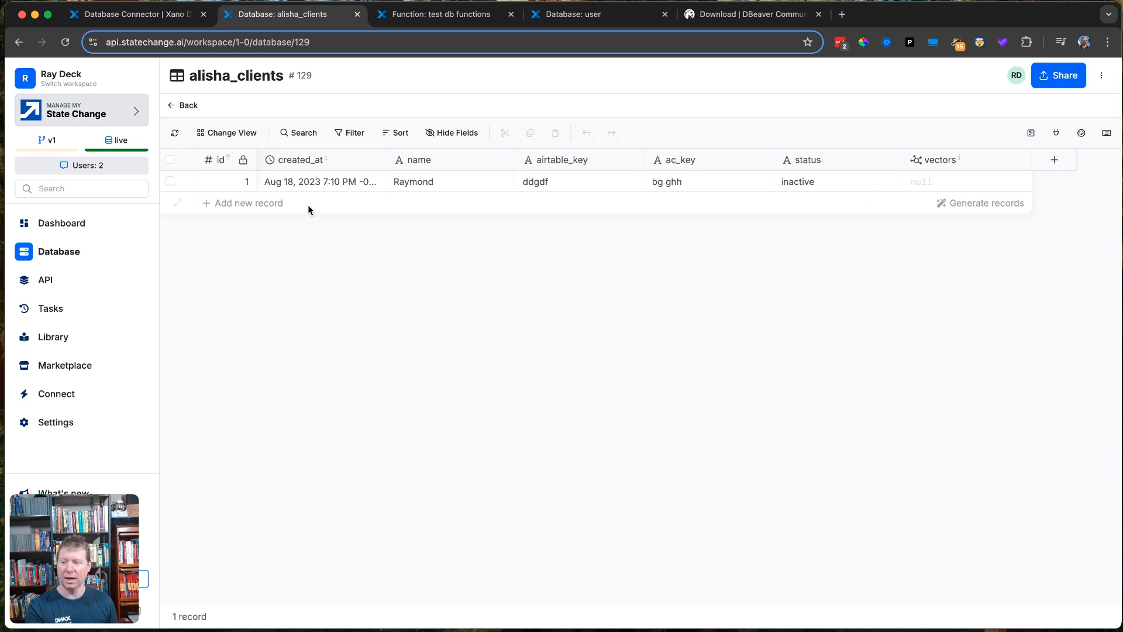
click(256, 204)
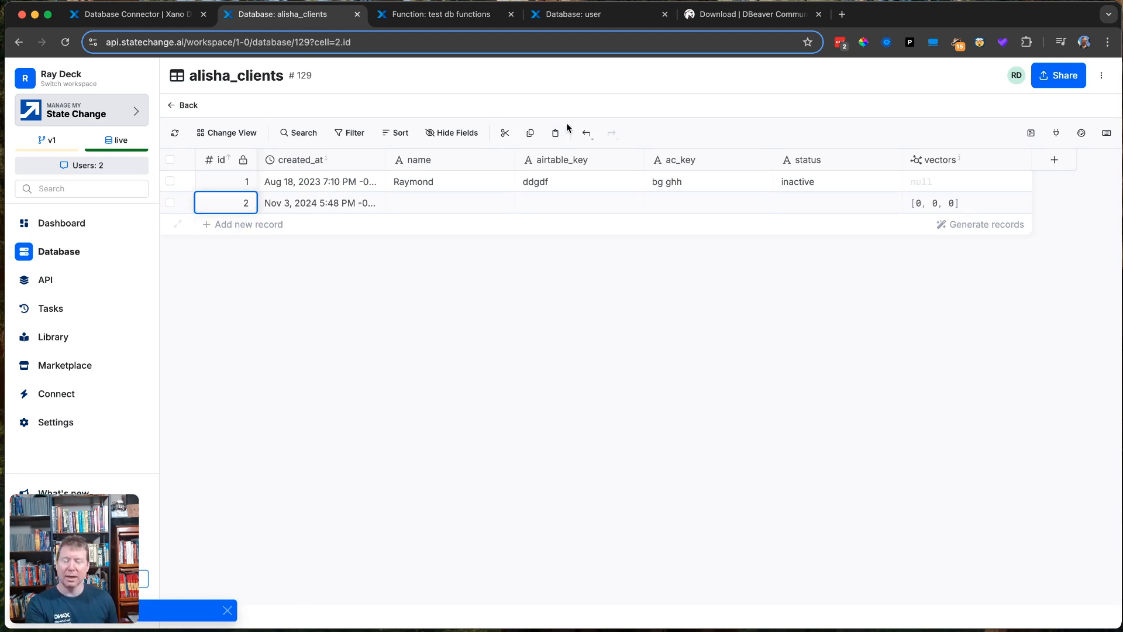
- In the test db functions function, examine the Database Requests methods that can be added to its function stack
click(445, 14)
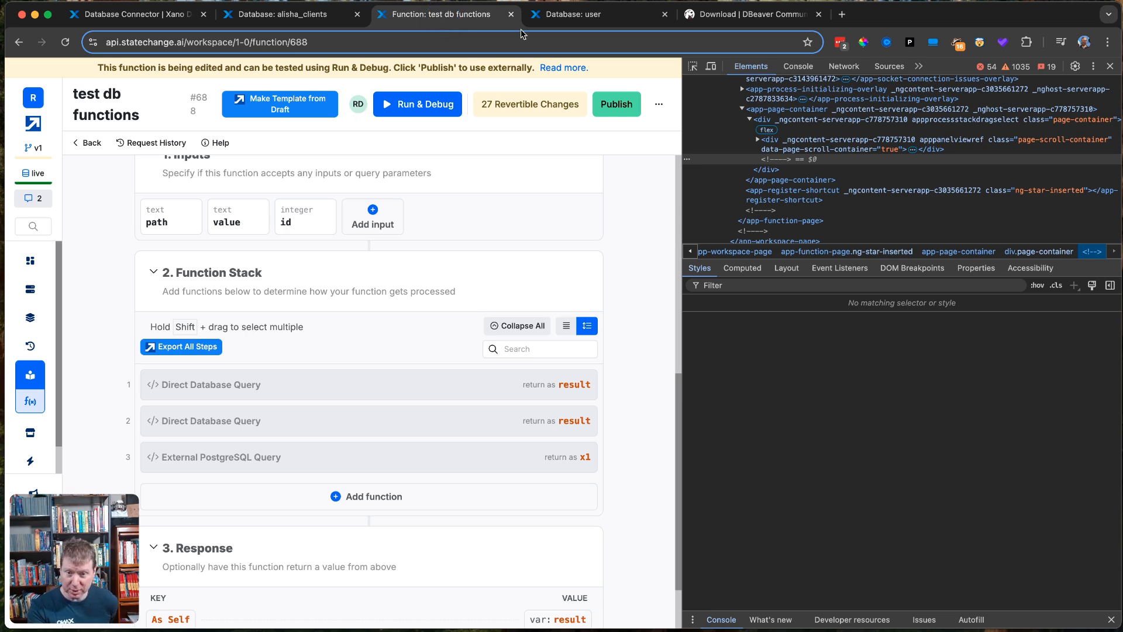
click(1110, 67)
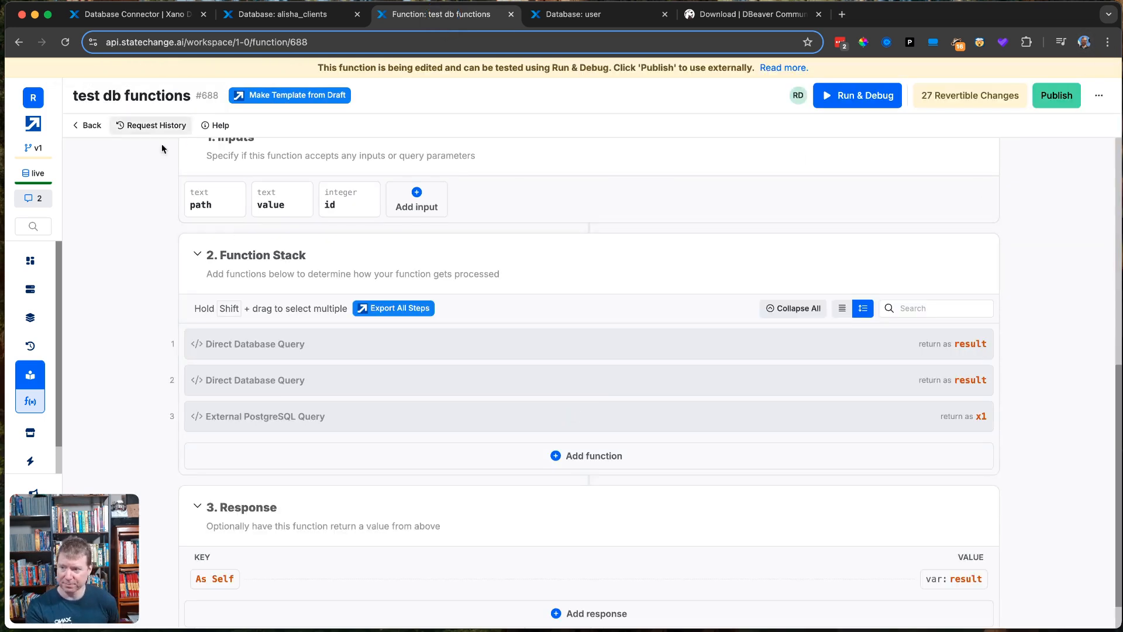
click(577, 462)
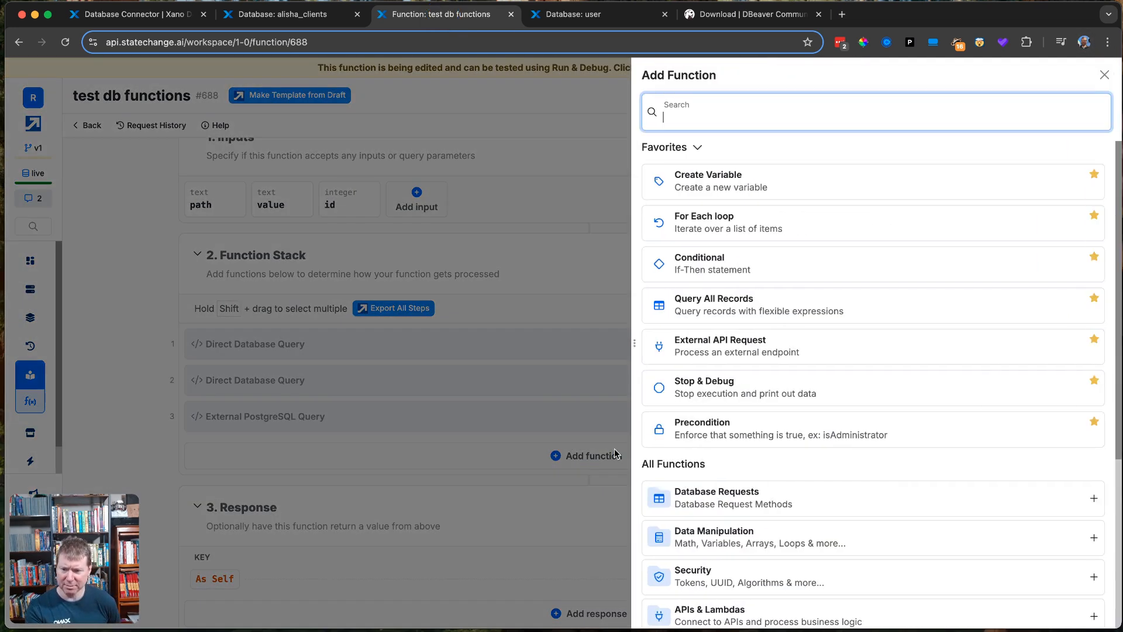
click(725, 497)
scroll(741, 511, down, 7)
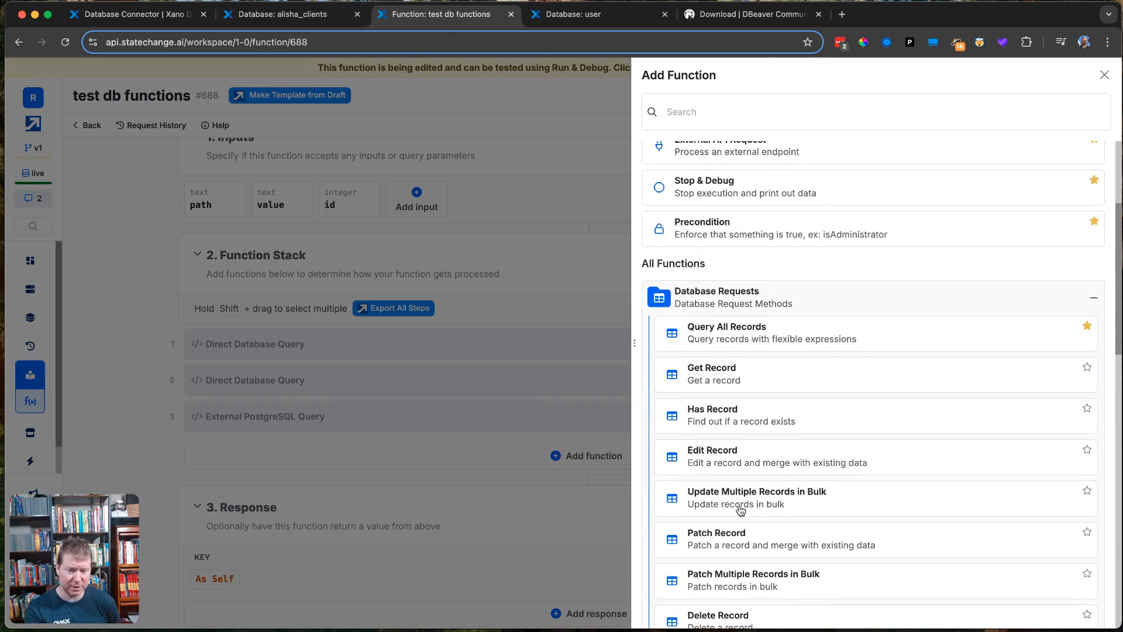
scroll(740, 510, down, 1)
scroll(741, 512, up, 3)
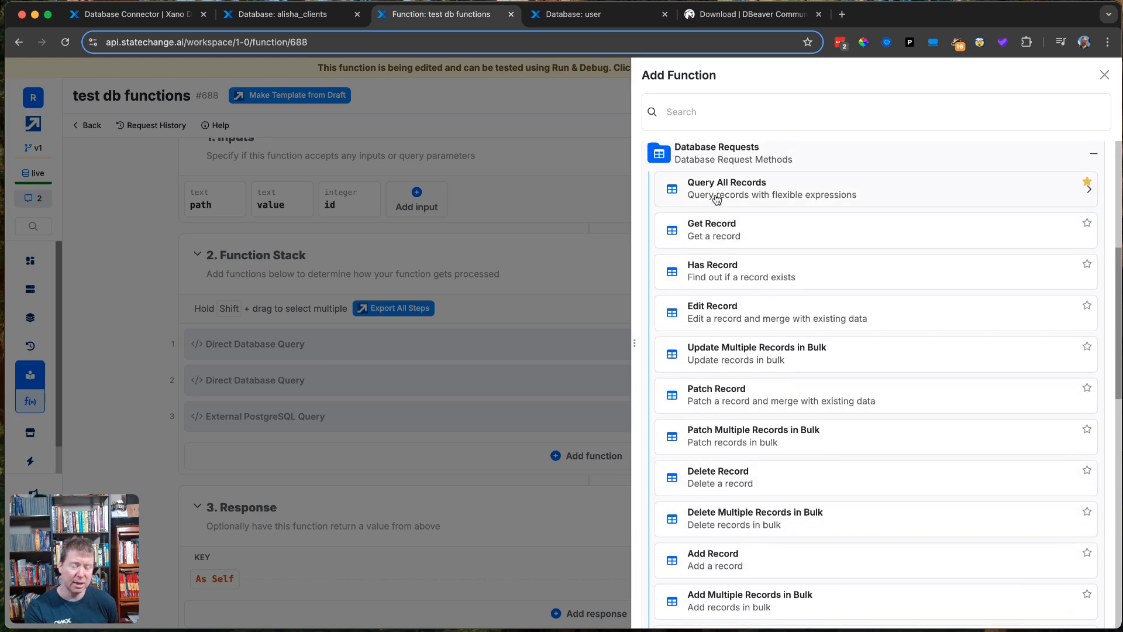
scroll(717, 200, up, 1)
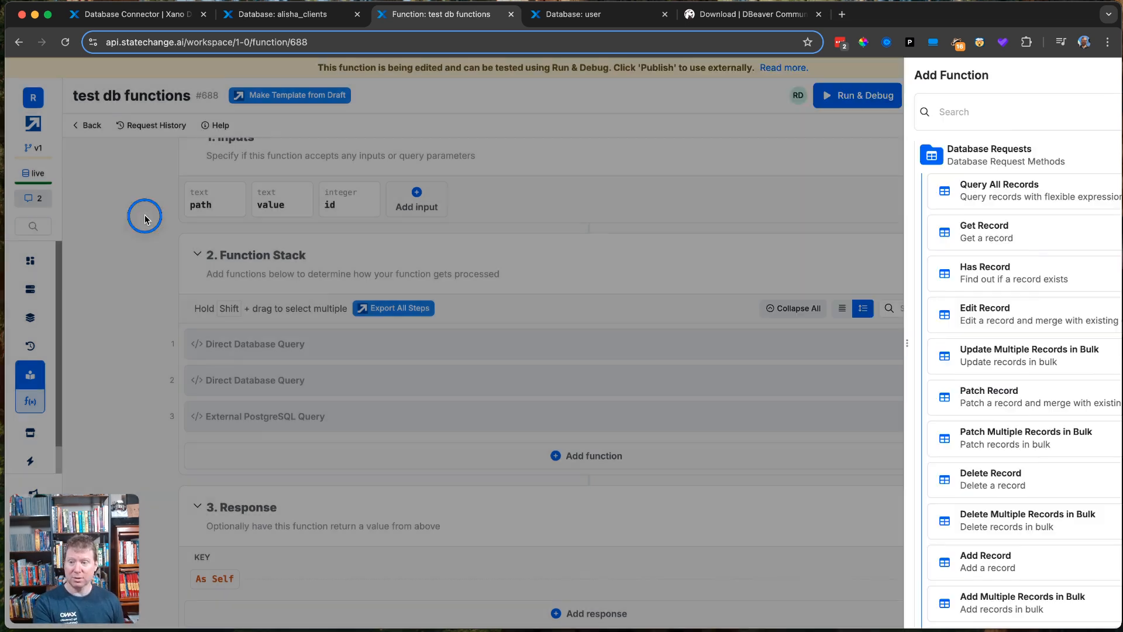
click(147, 215)
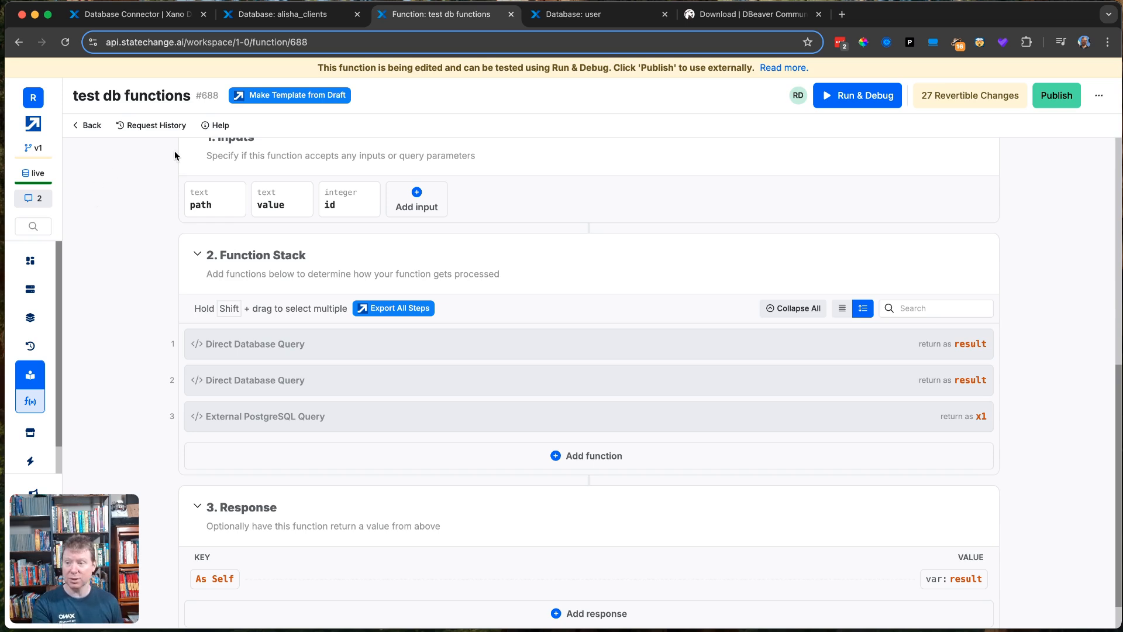
- Look over the Database Connector documentation page and the workspace's dashboard and database tables
click(134, 17)
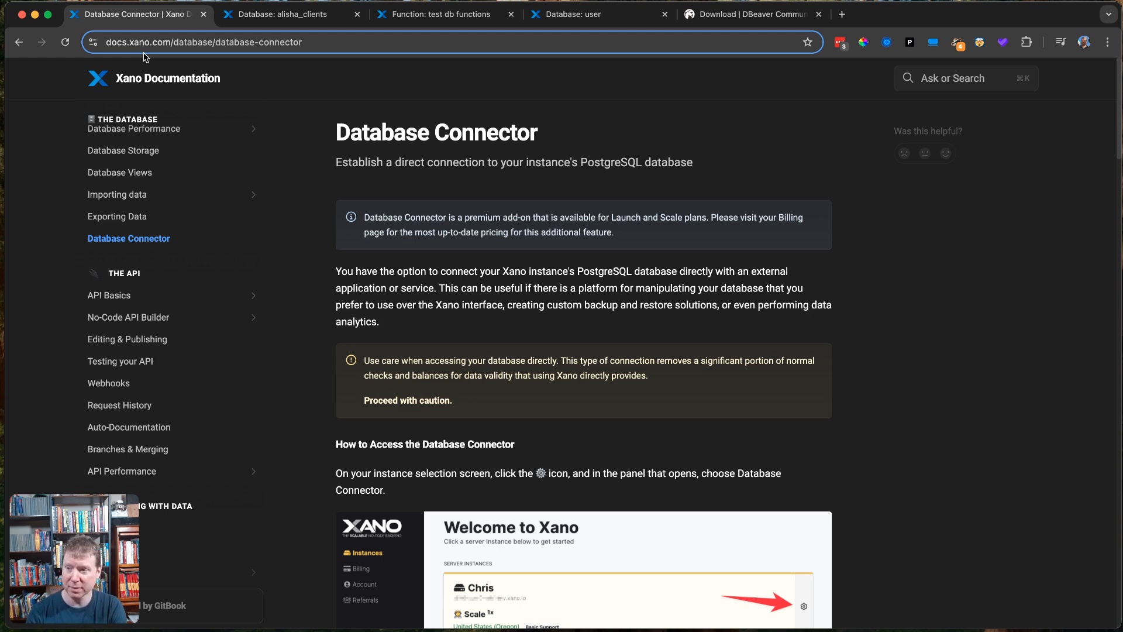
click(278, 13)
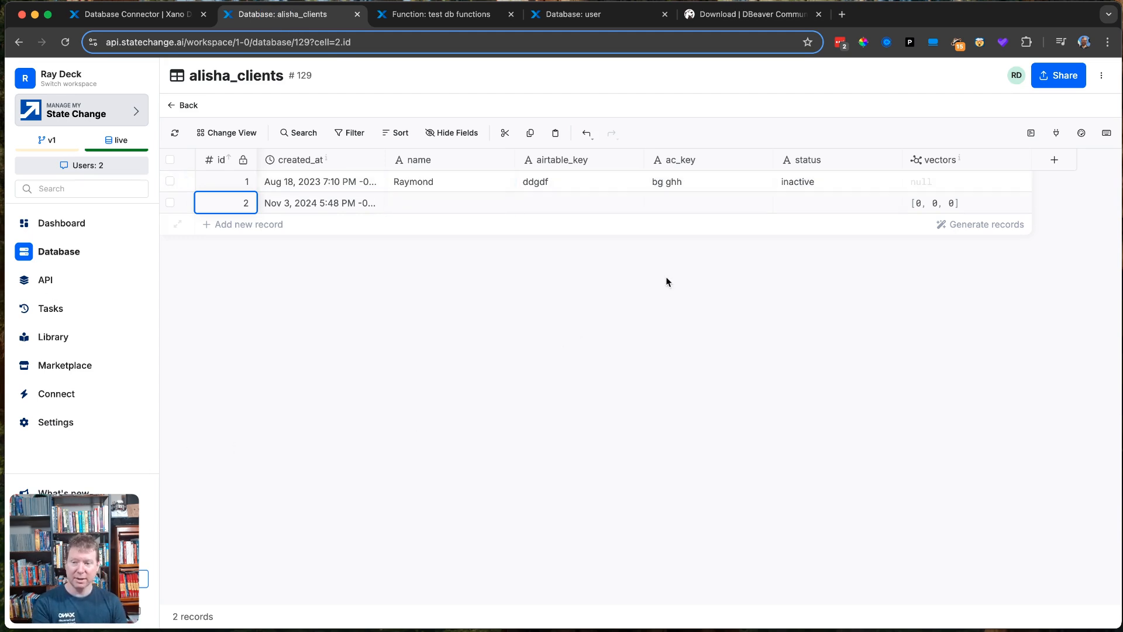
click(62, 235)
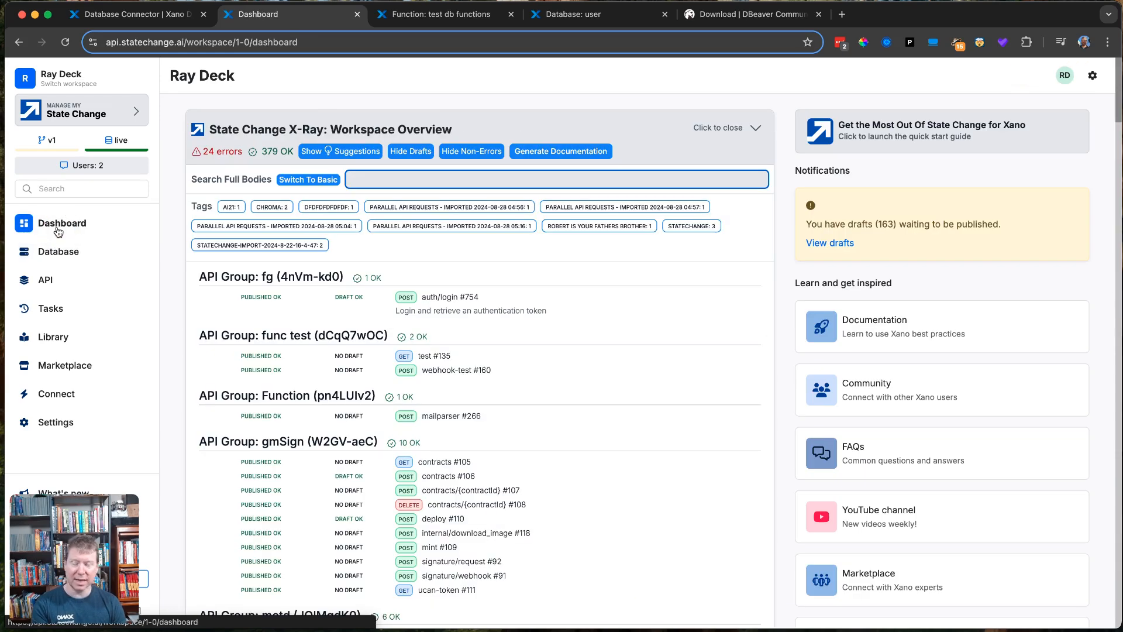
click(627, 119)
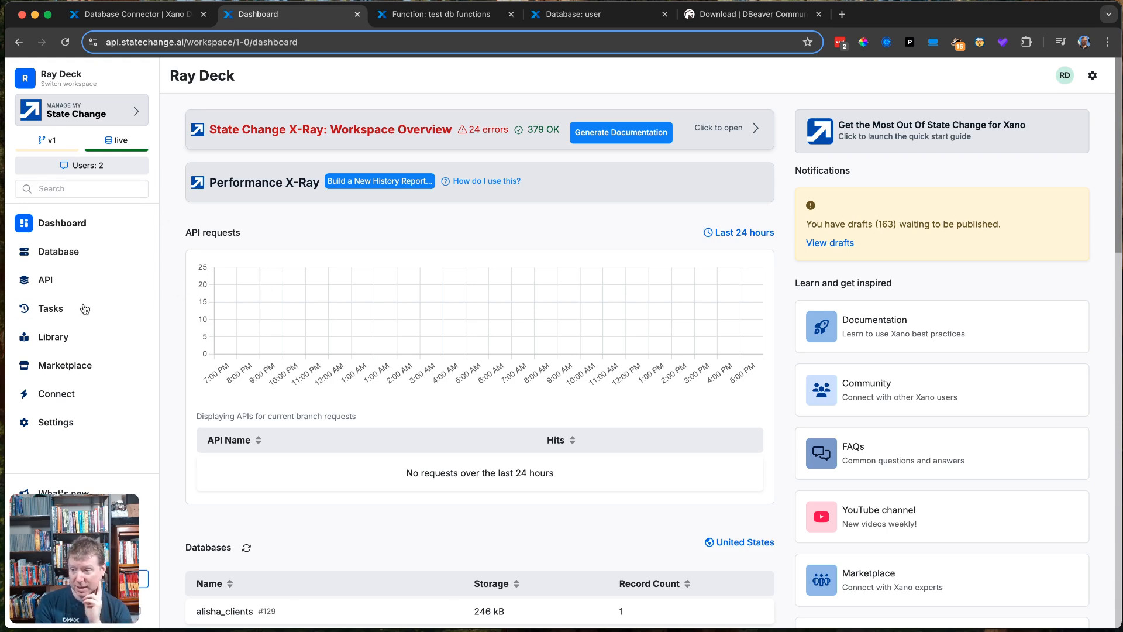
click(59, 264)
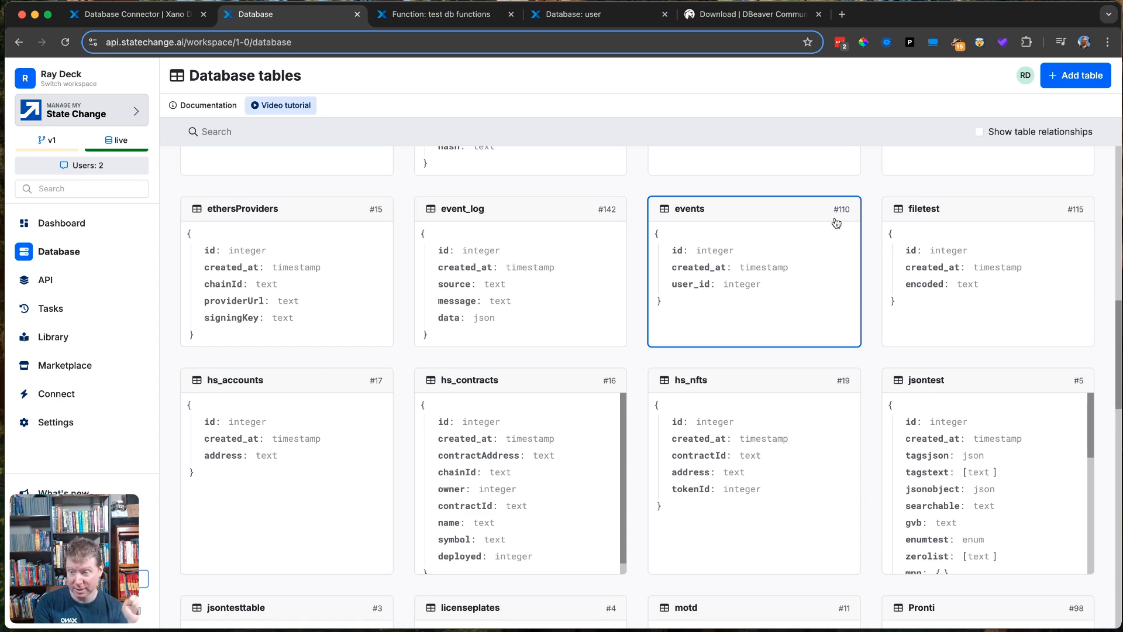
- Leave the workspace for the account's billing page and check the current plan's additional upgrades for the Database Connector
click(62, 77)
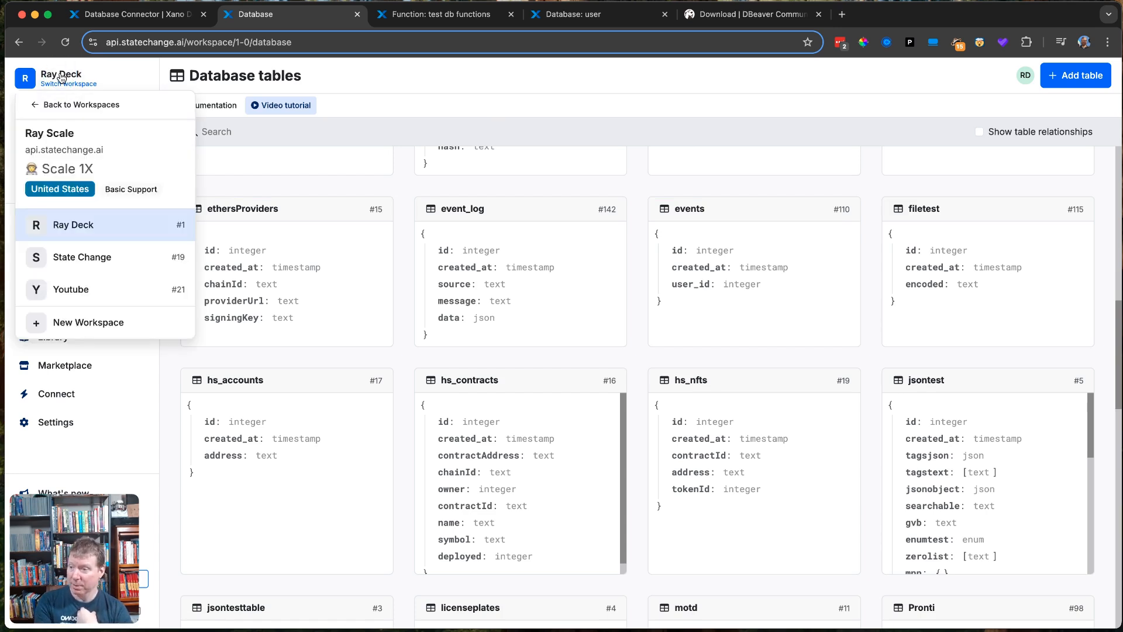
click(78, 105)
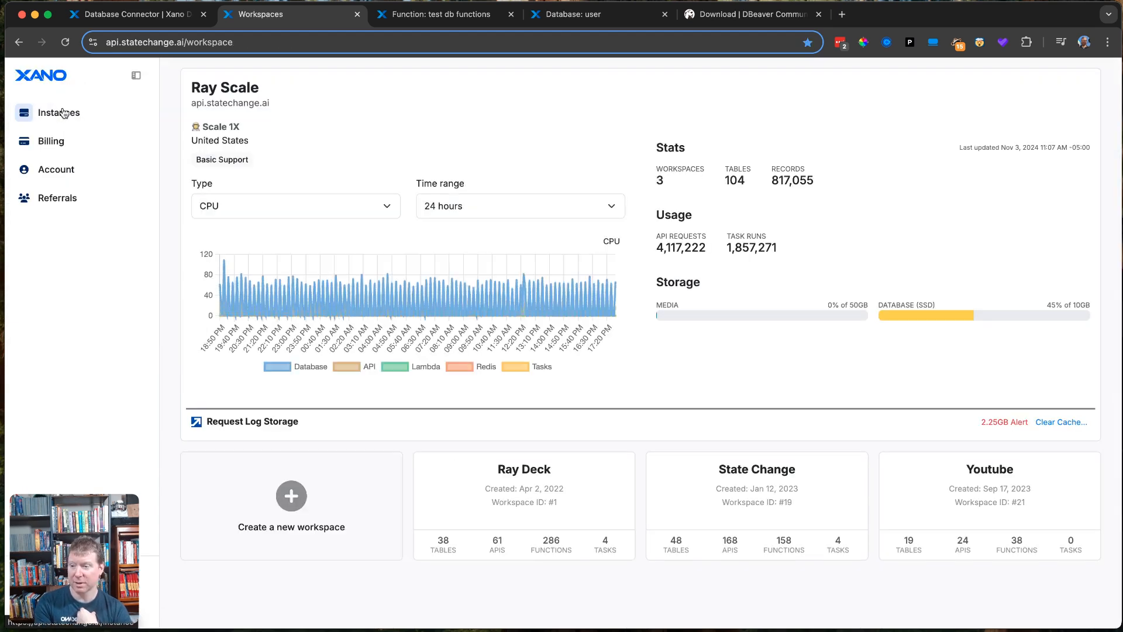
click(63, 112)
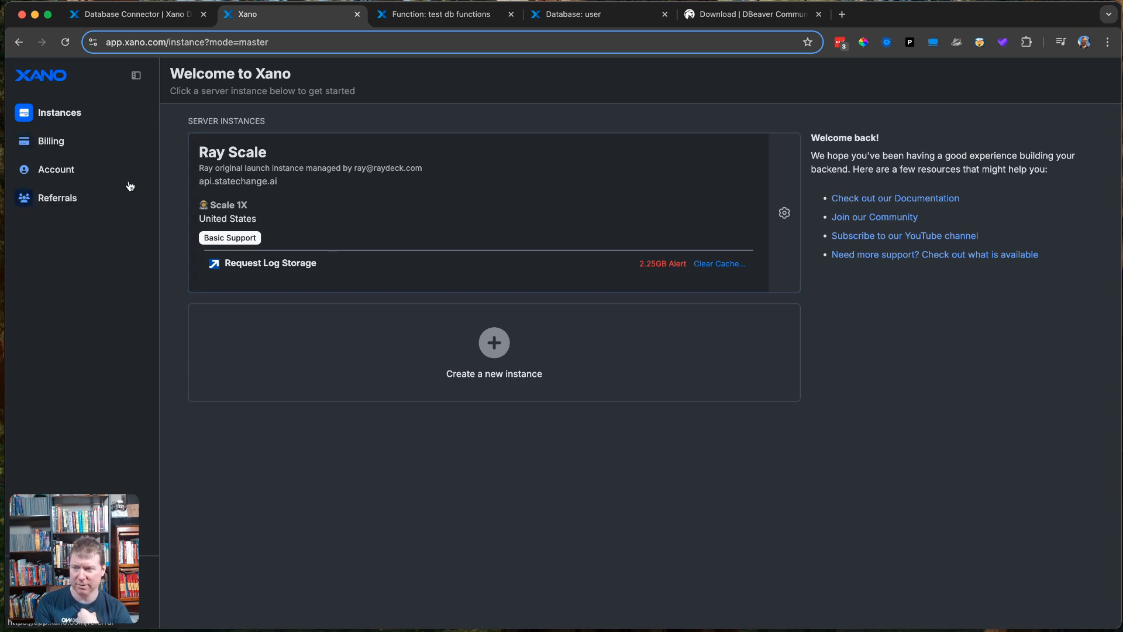
click(57, 141)
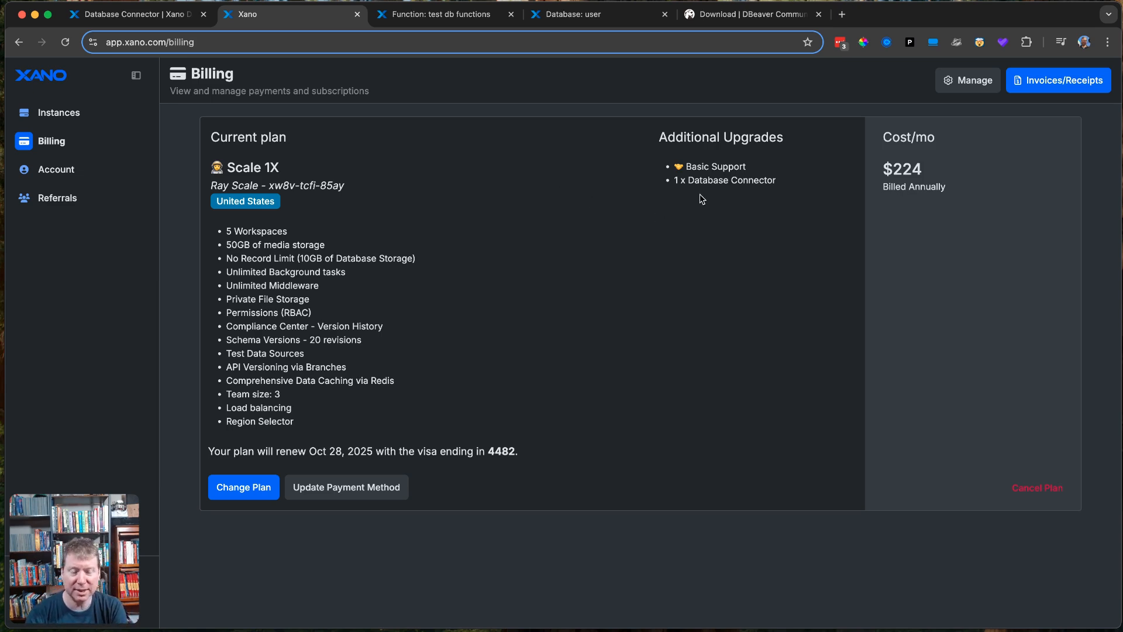
drag(688, 180, 819, 182)
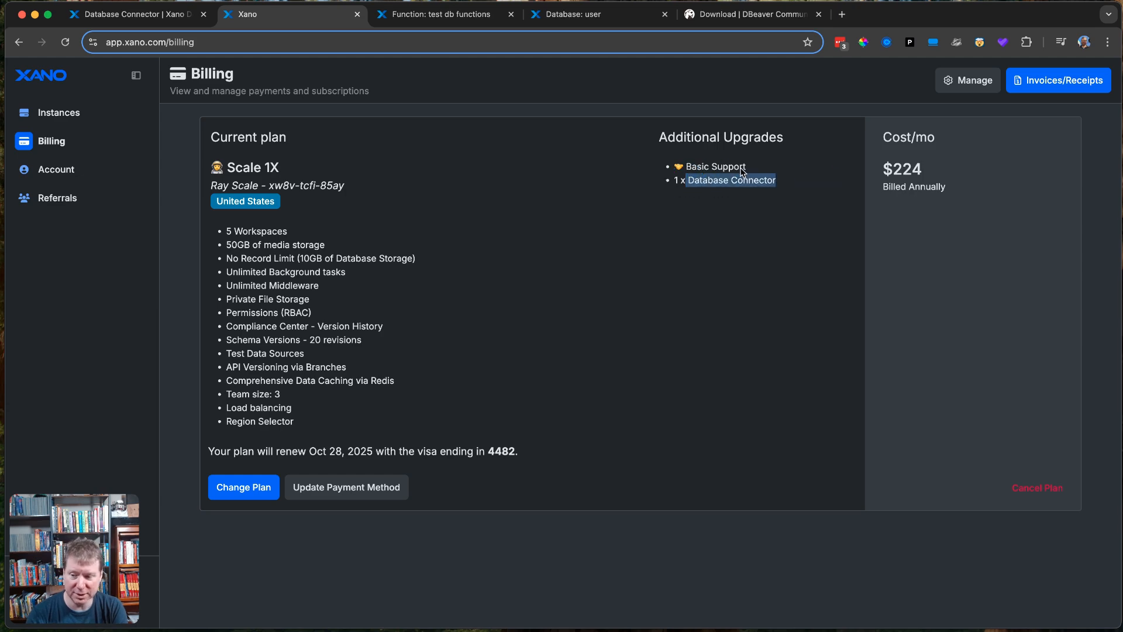
- Open the add-on options of the current Scale 1X plan and examine the Database Connector's price and activation
click(236, 495)
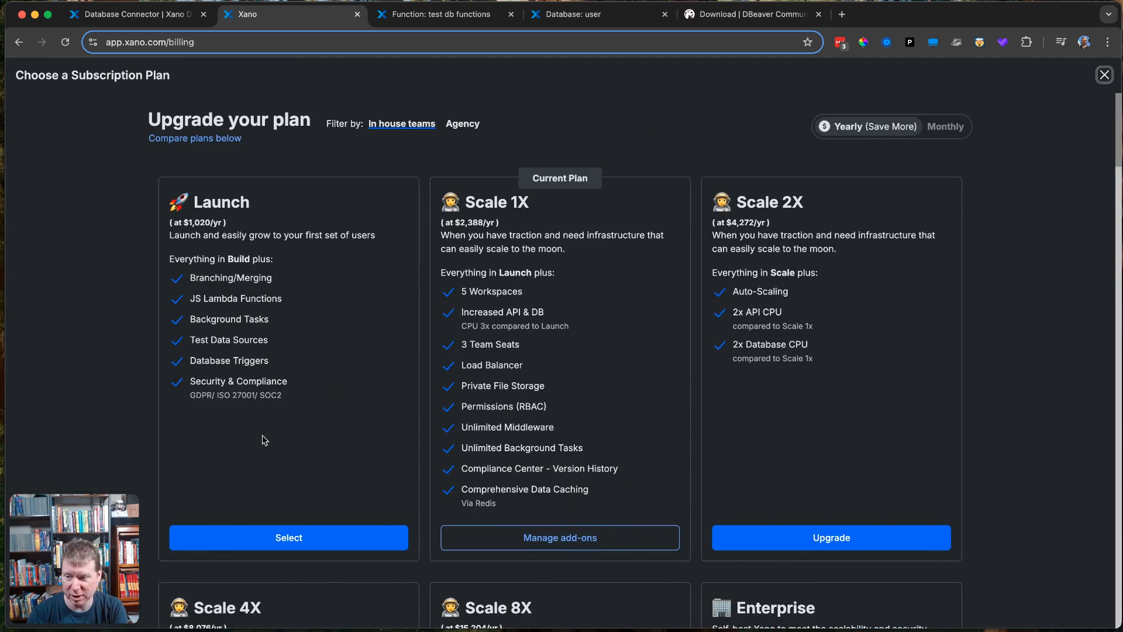
scroll(261, 451, down, 1)
scroll(262, 451, down, 5)
scroll(348, 418, up, 2)
click(499, 284)
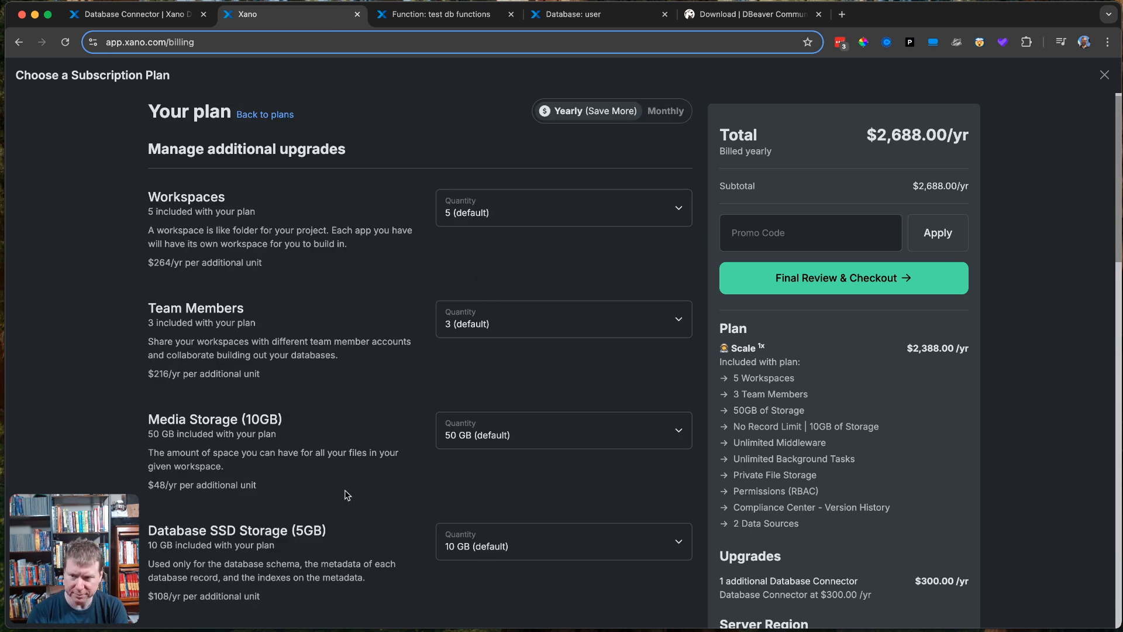
scroll(353, 425, down, 8)
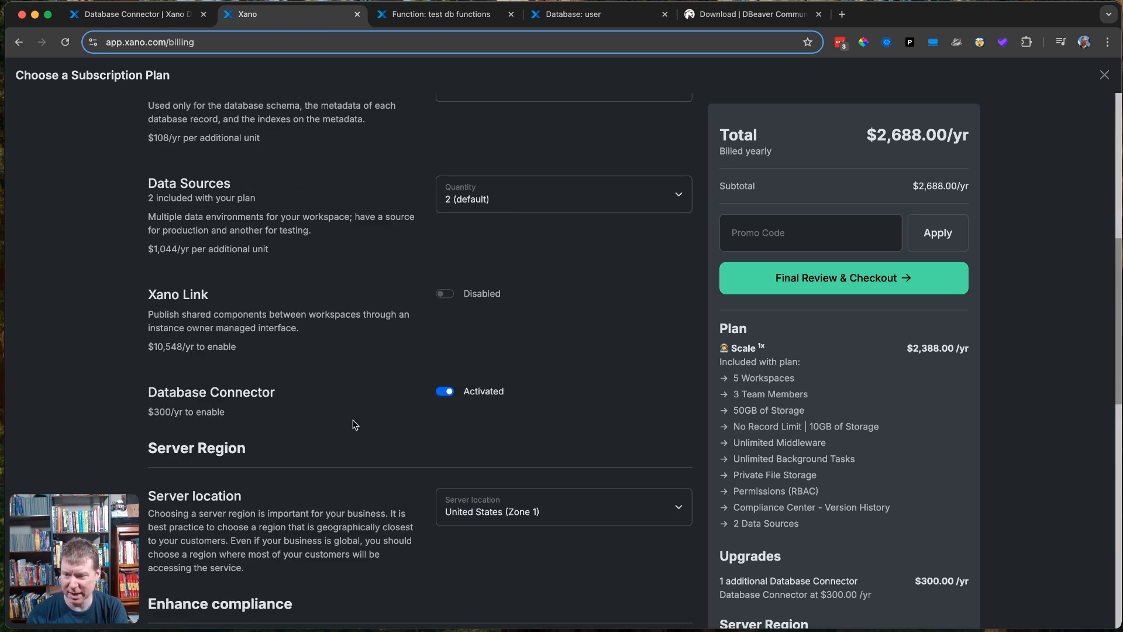
scroll(369, 274, down, 2)
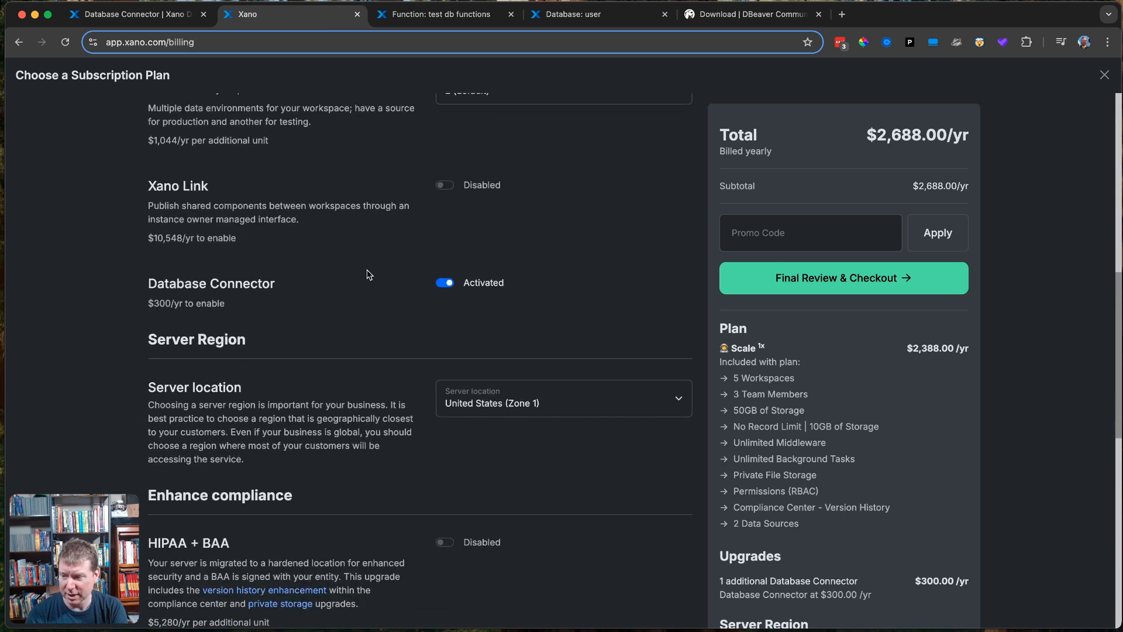
scroll(369, 274, up, 4)
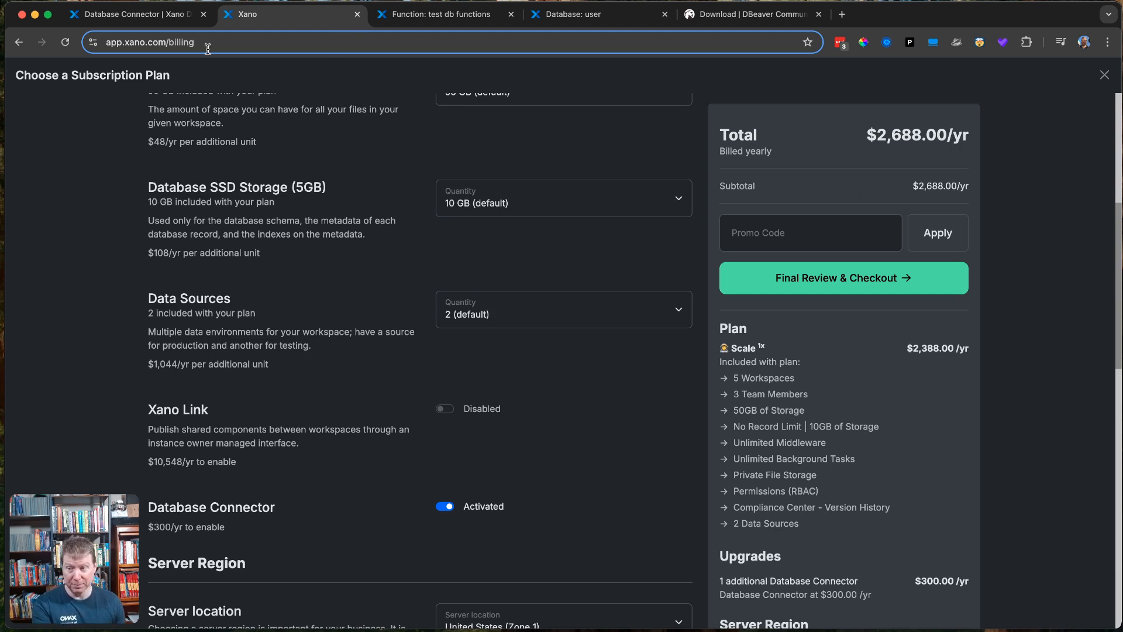
- Return to the server instances and open the IP address allowlist in the Scale 1X instance's Database Connector settings
click(18, 42)
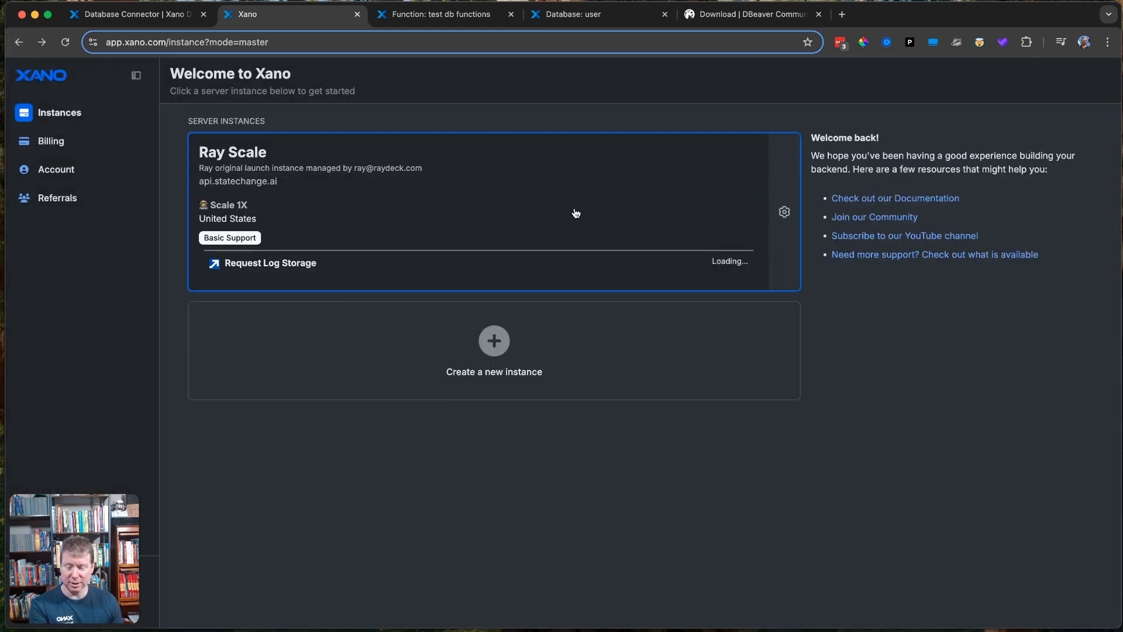
click(784, 212)
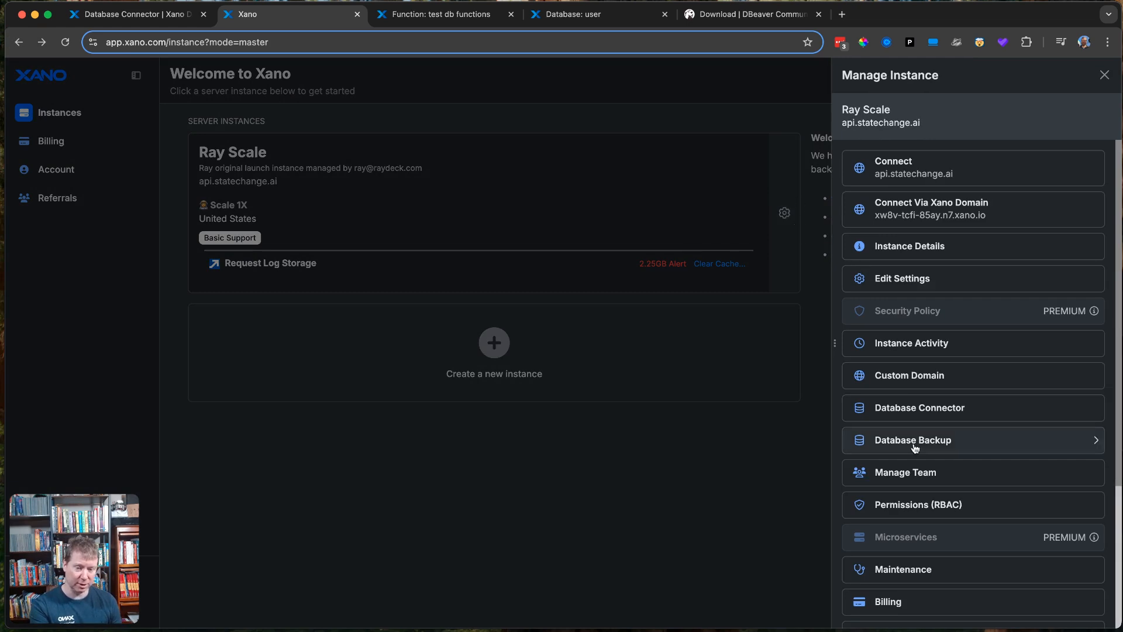
click(972, 408)
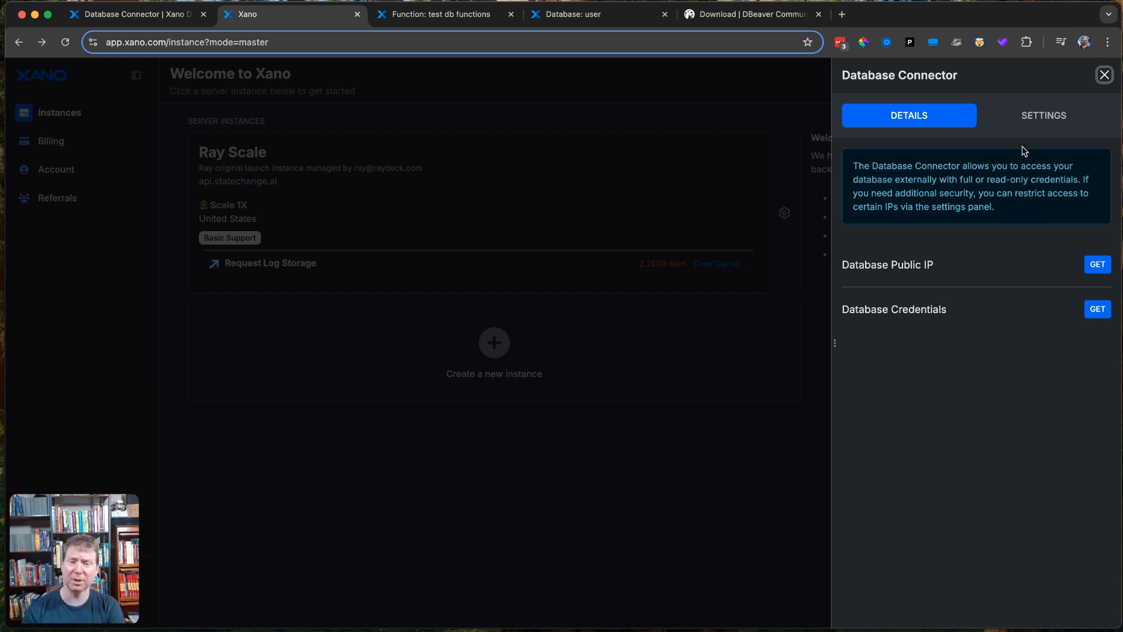
click(1039, 121)
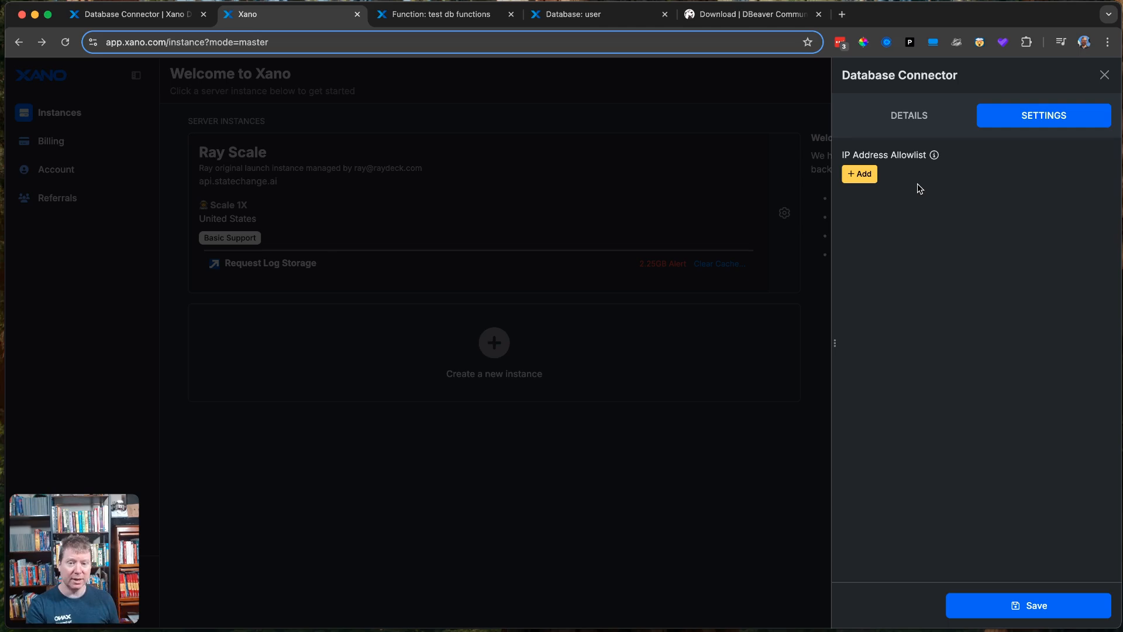
- Search the web for "whats my ip" in a new tab and copy the public IPv4 address from whatismyipaddress.com
click(843, 14)
text(whats my ip)
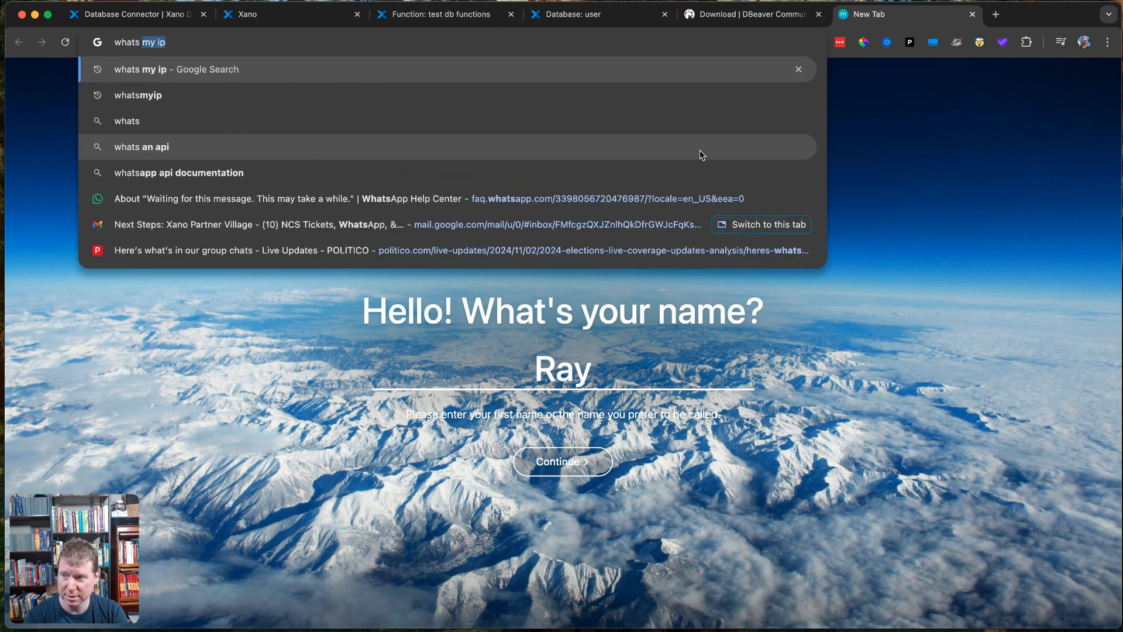
key(Return)
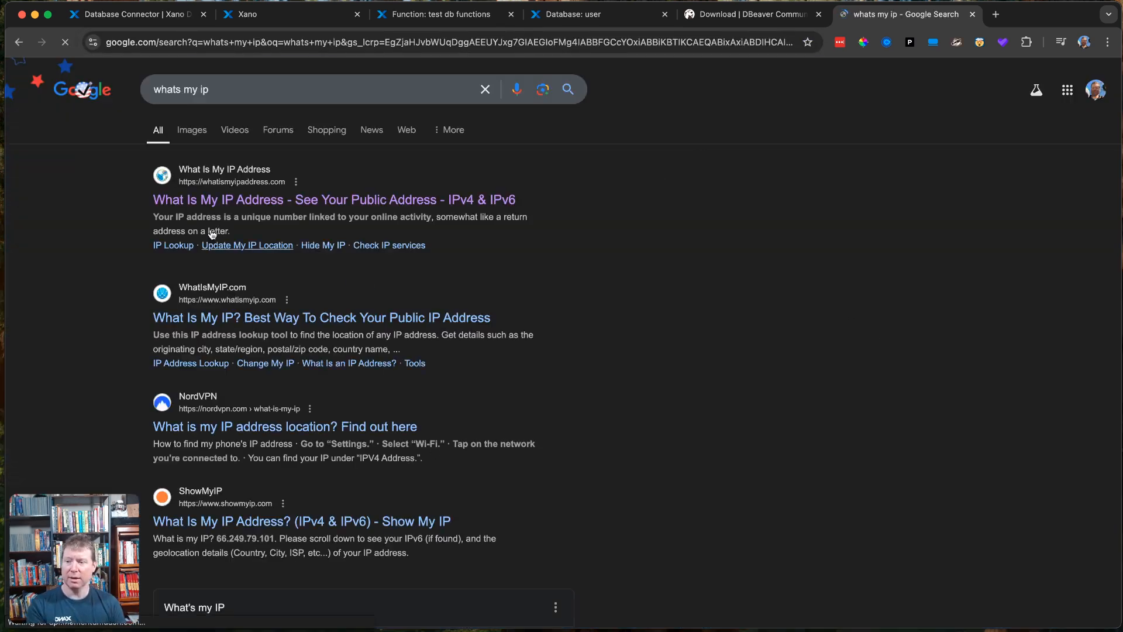
click(234, 201)
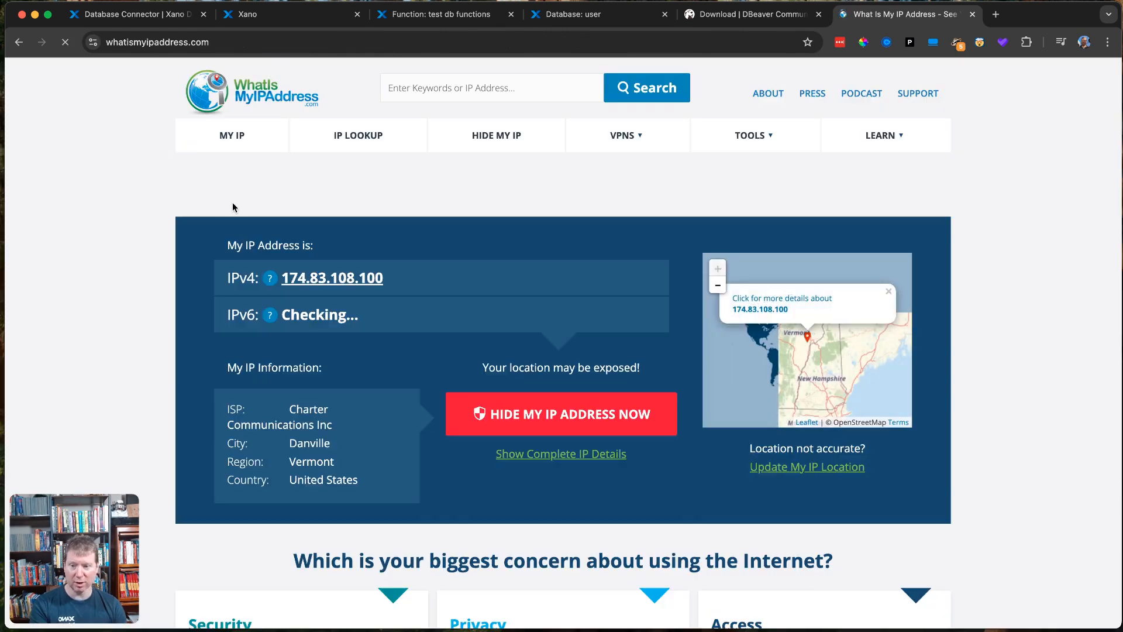
drag(386, 279, 283, 280)
key(super+c)
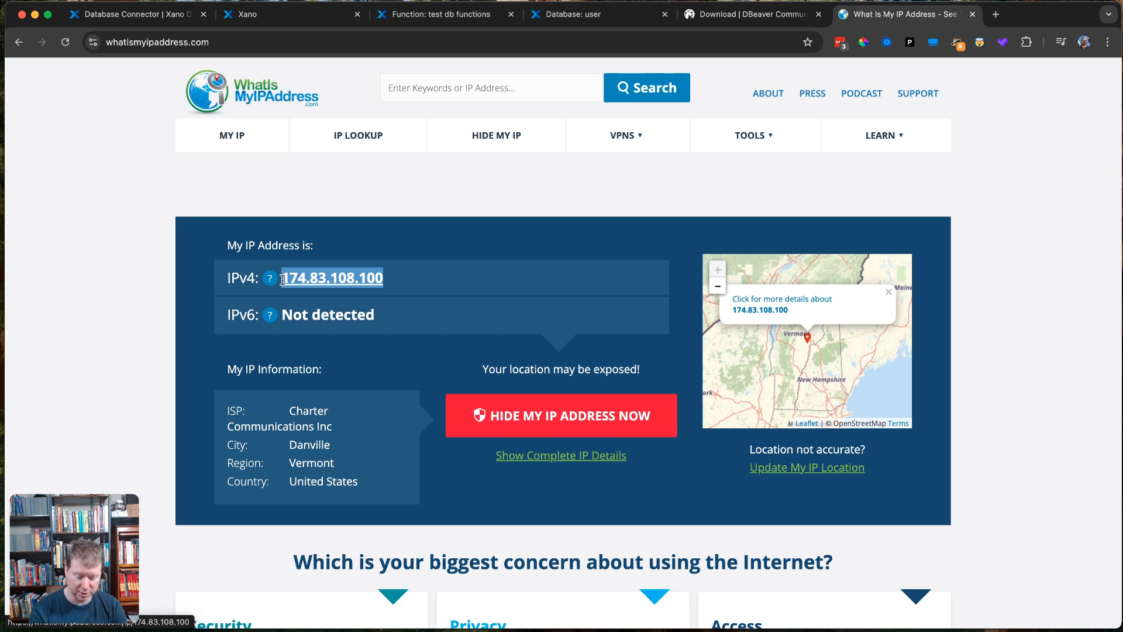
- Return to the Xano instance settings, add the copied public IPv4 address to the Database Connector's IP address allowlist, and save it
click(297, 13)
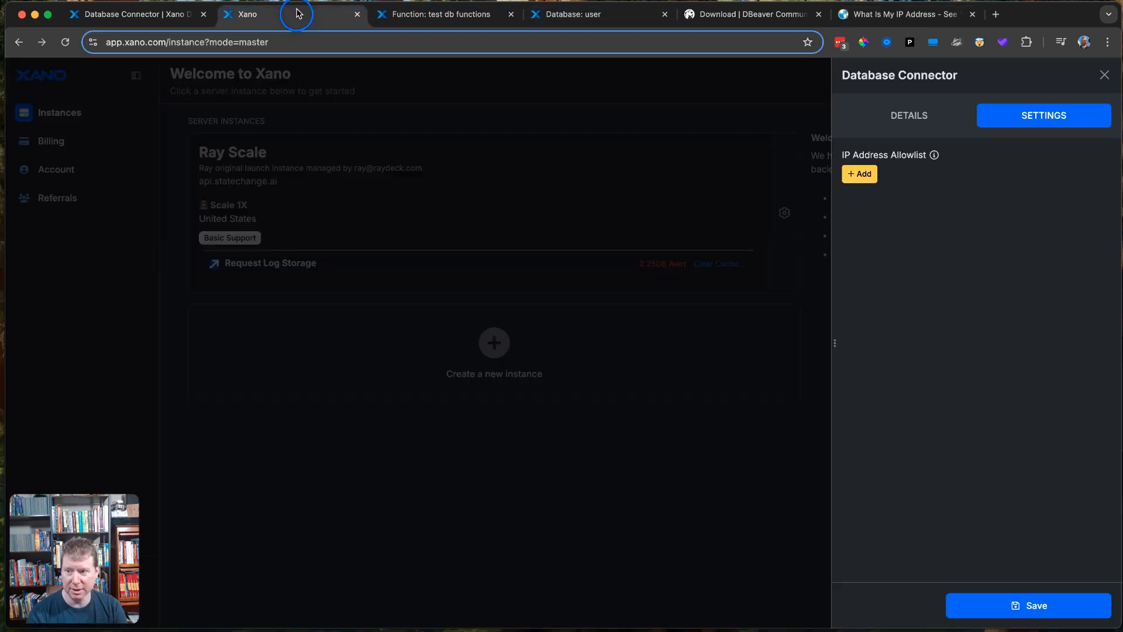
click(861, 175)
click(891, 187)
key(super+v)
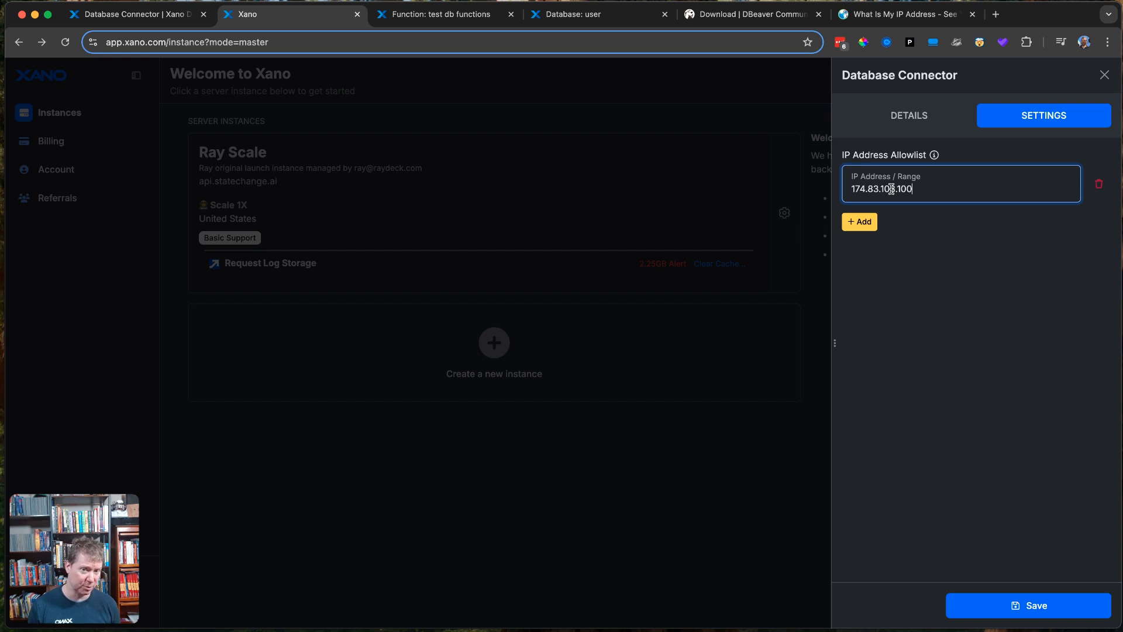
click(1029, 606)
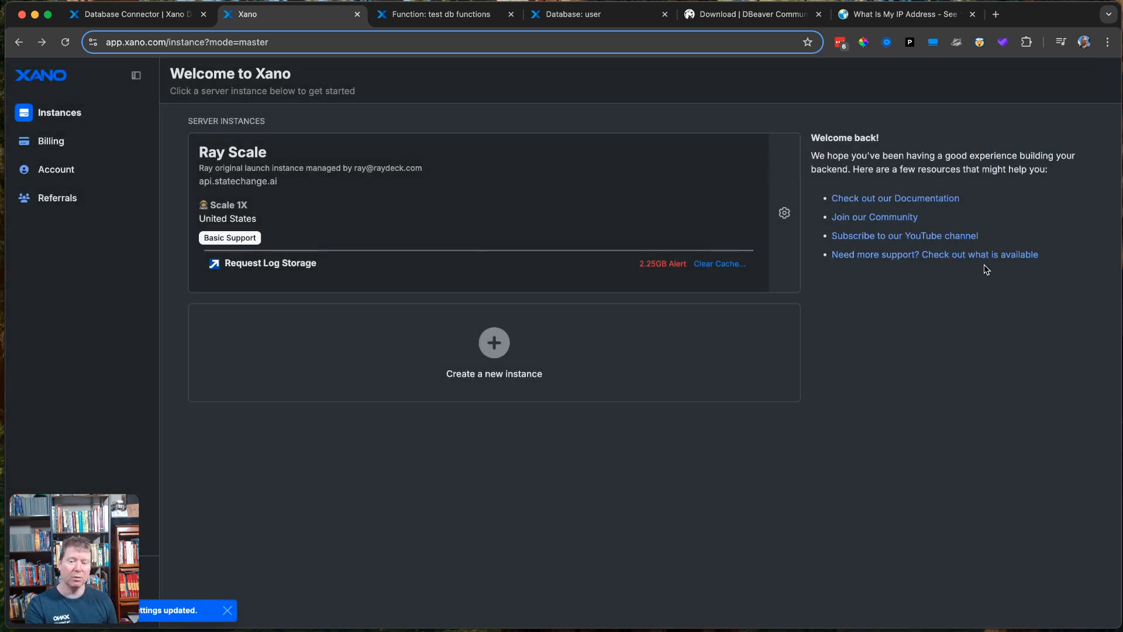
- Reopen the instance's Database Connector details and retrieve the database's public IP
click(781, 210)
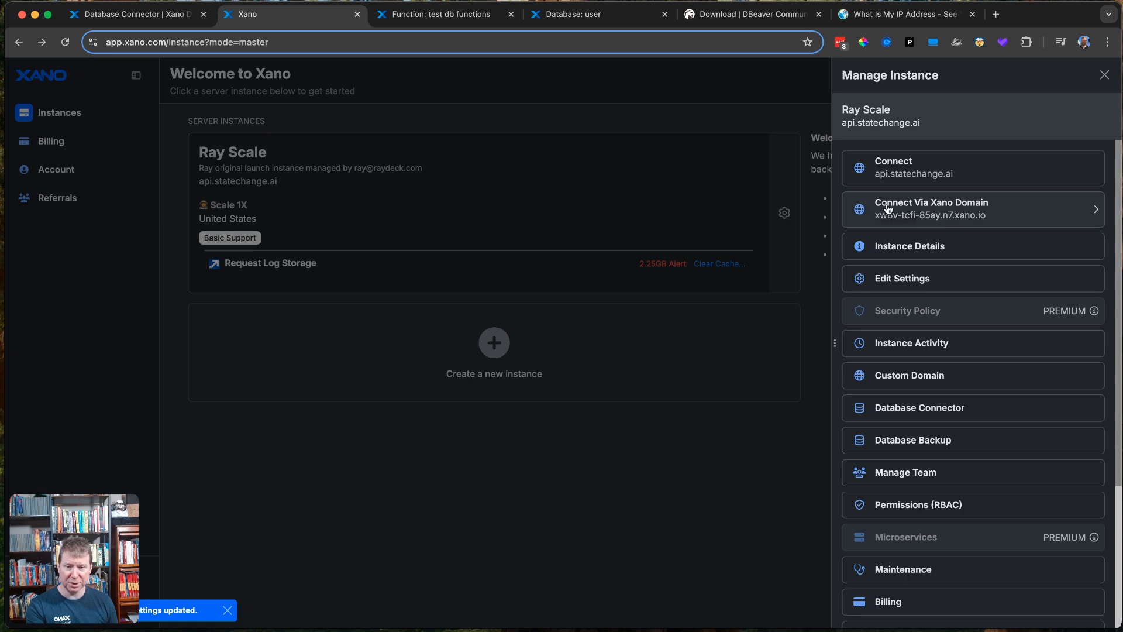
click(916, 411)
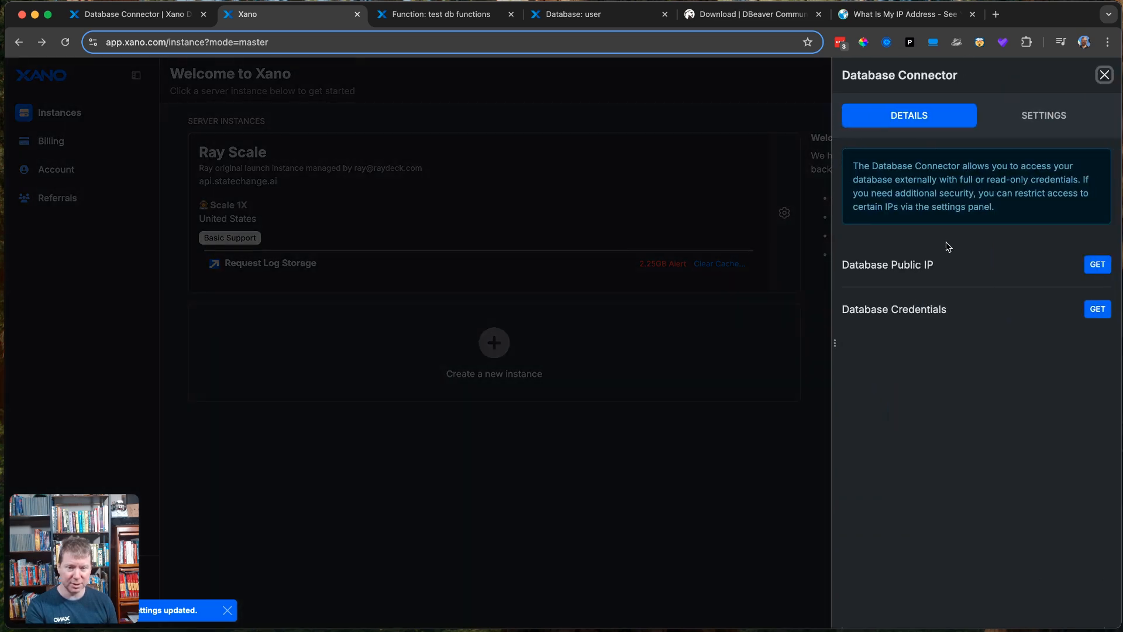
click(1097, 265)
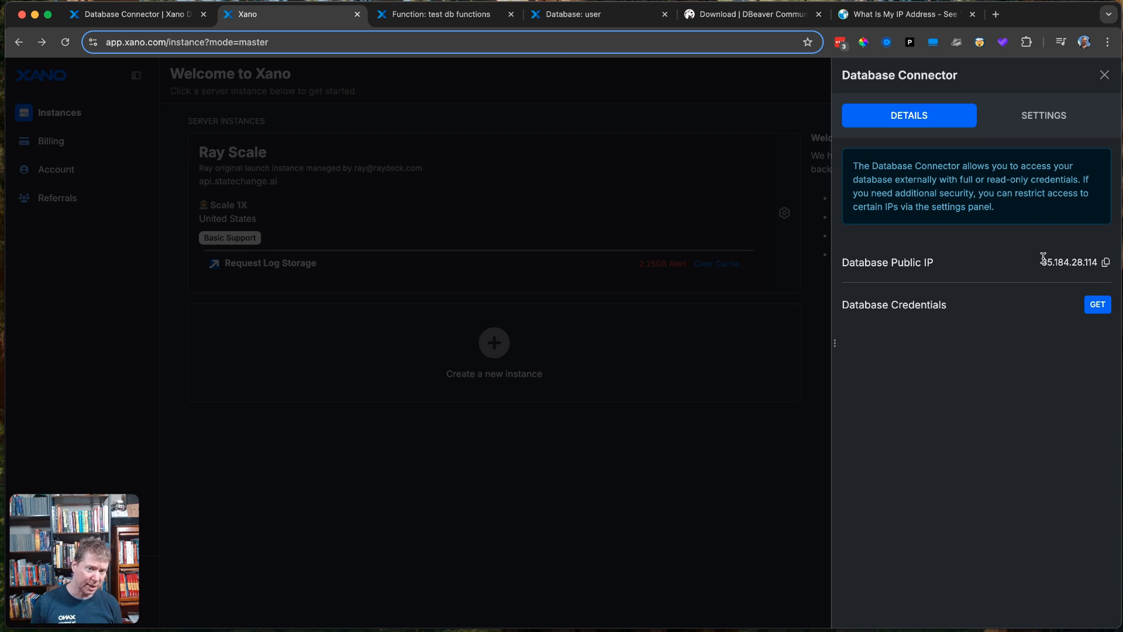
drag(1043, 258, 1099, 266)
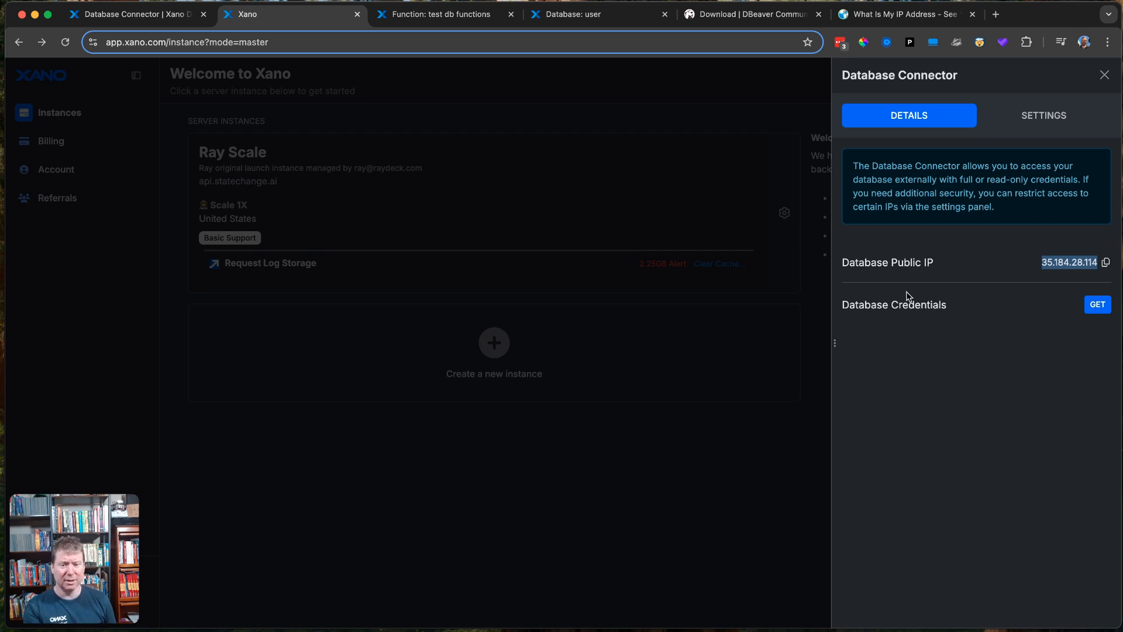
click(1029, 309)
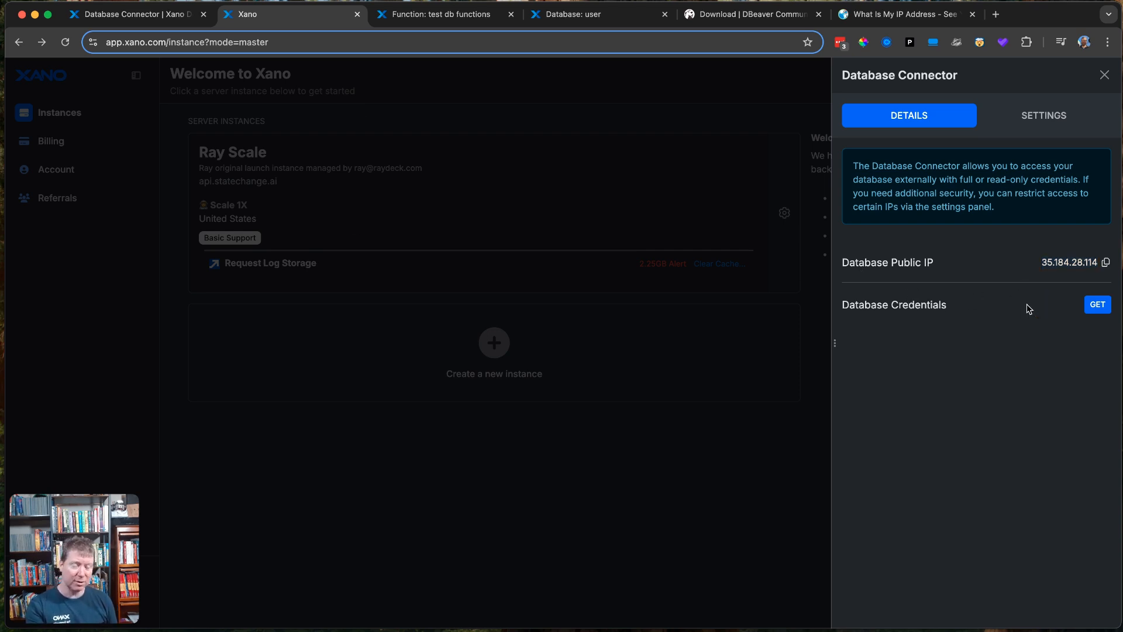
- Retrieve the database credentials, reveal them unmasked, and examine the full-access user, password, host and database entries
click(1098, 305)
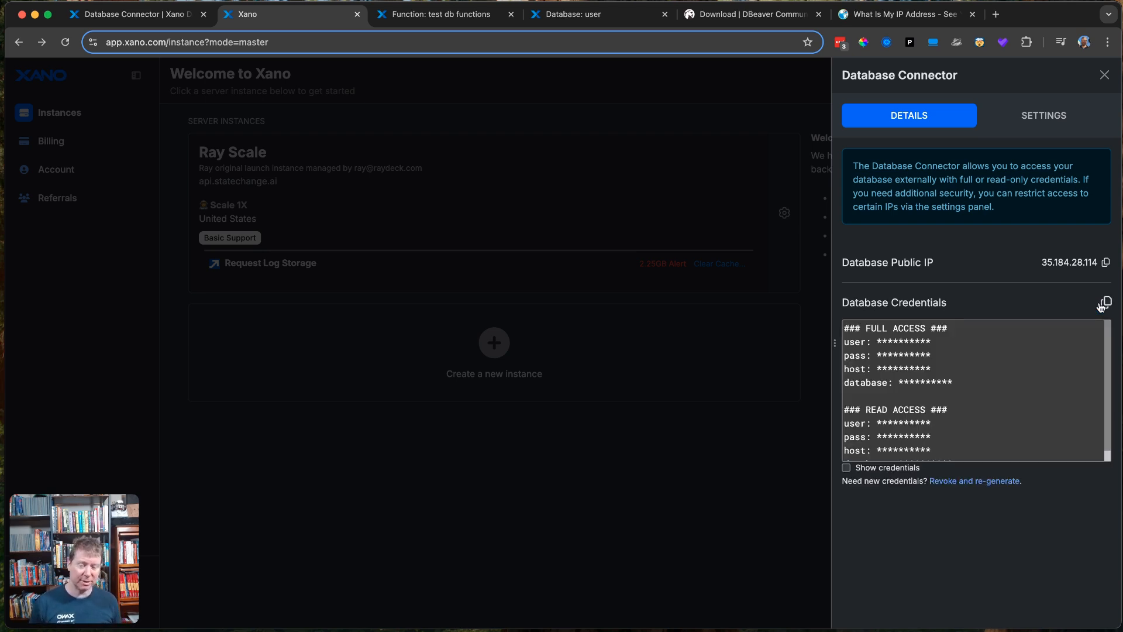
click(847, 468)
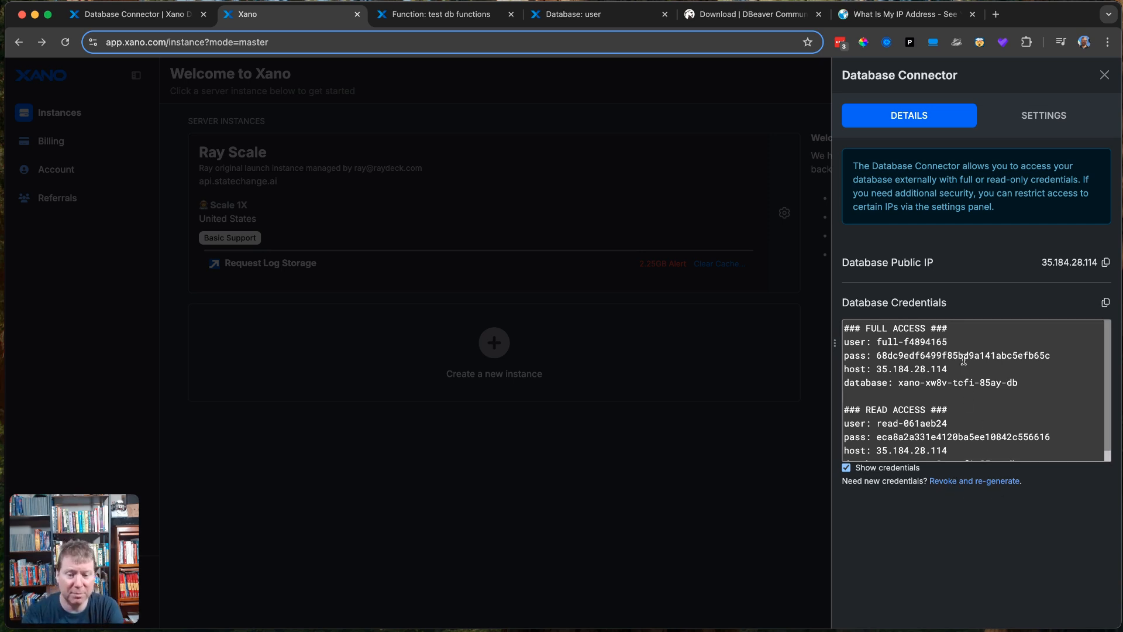
drag(877, 343, 949, 344)
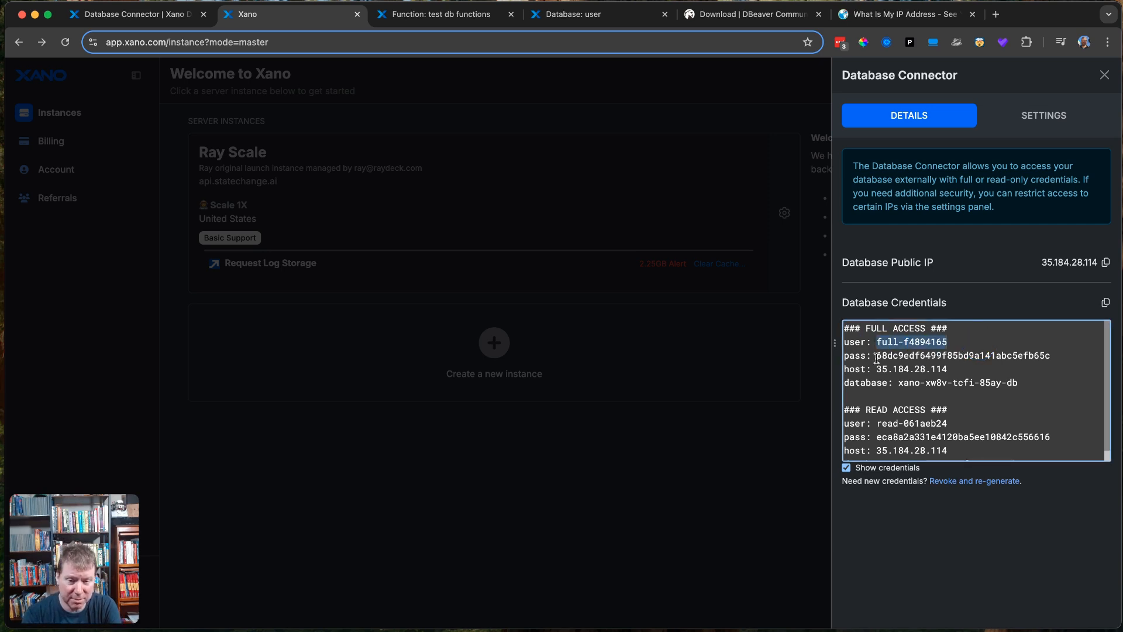
drag(876, 355, 1118, 352)
drag(877, 370, 964, 370)
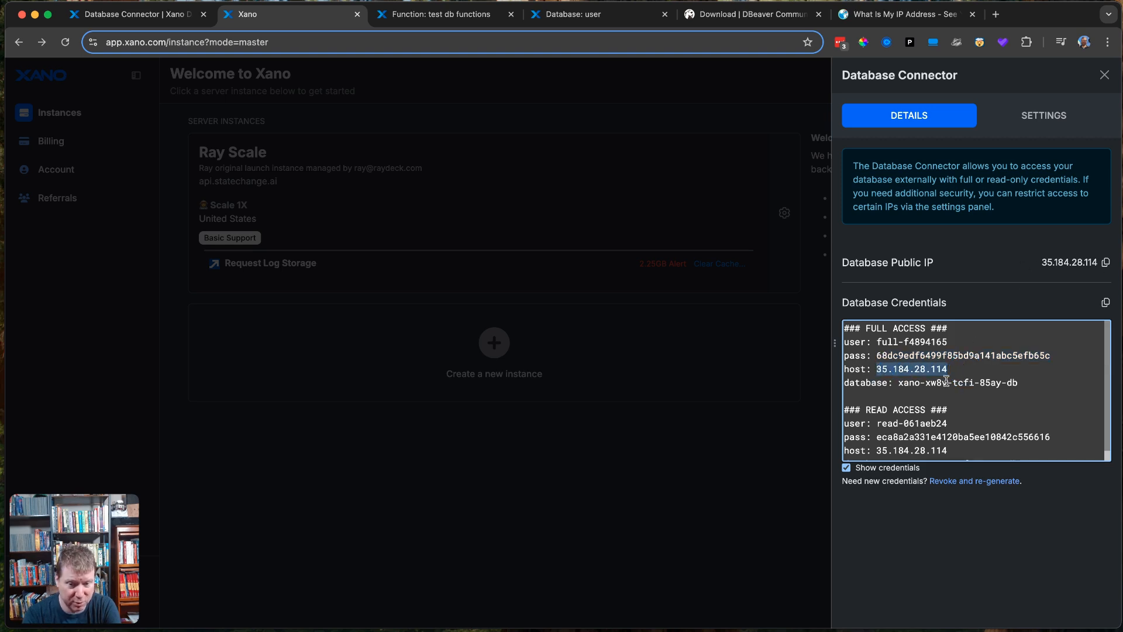
drag(901, 384, 1054, 384)
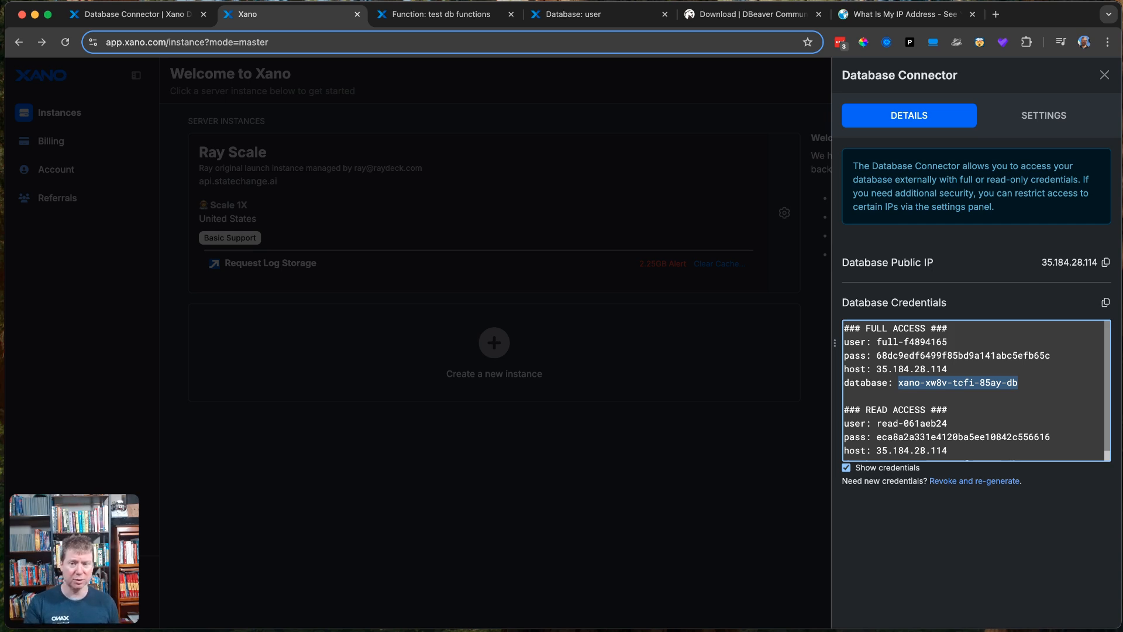
- Check the DBeaver download page, launch the installed DBeaver application, and dismiss its tip of the day
click(719, 23)
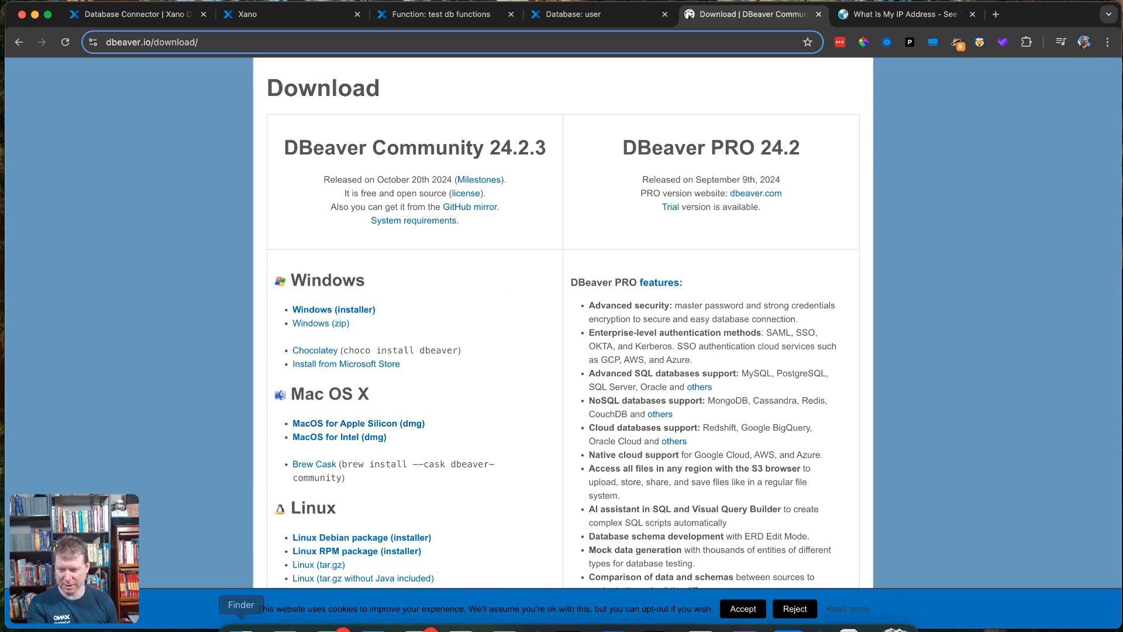
click(285, 629)
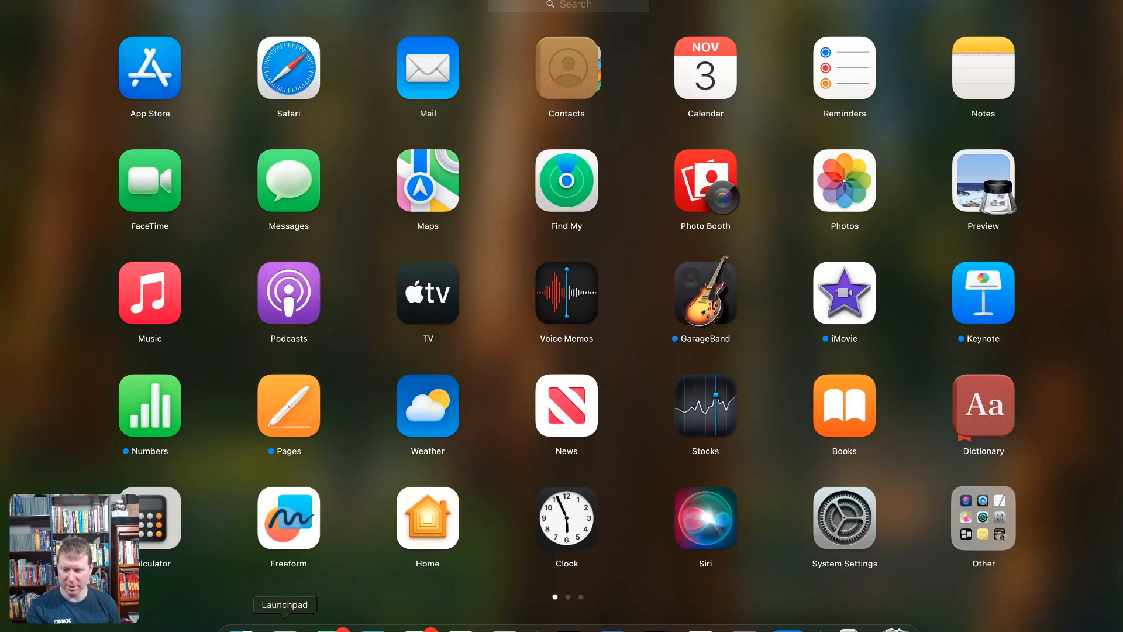
text(dbe)
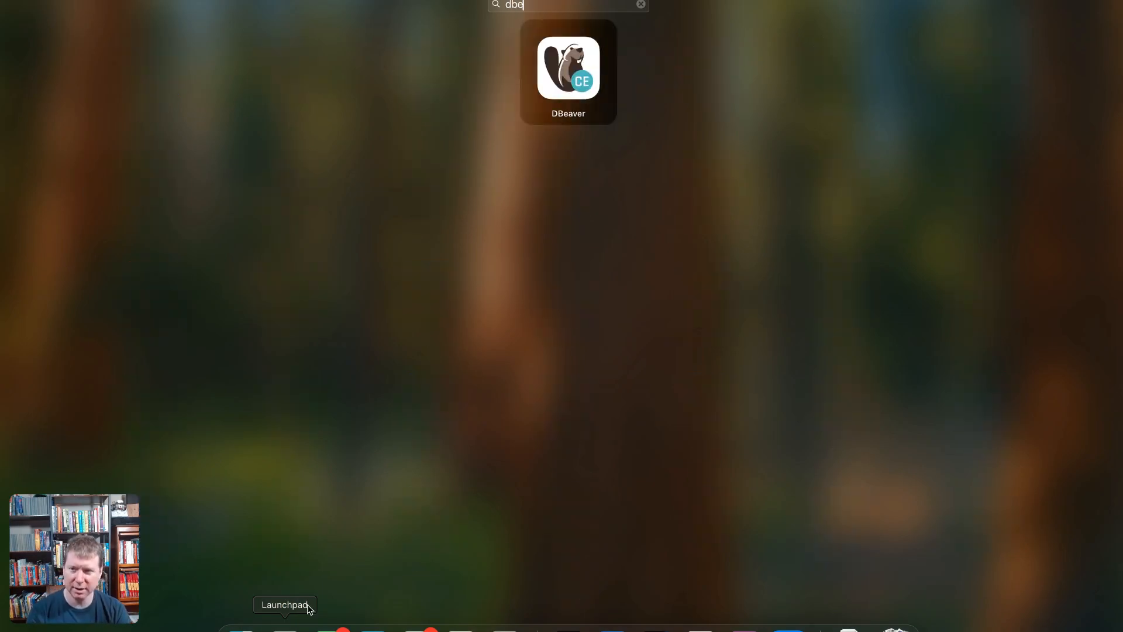
click(555, 86)
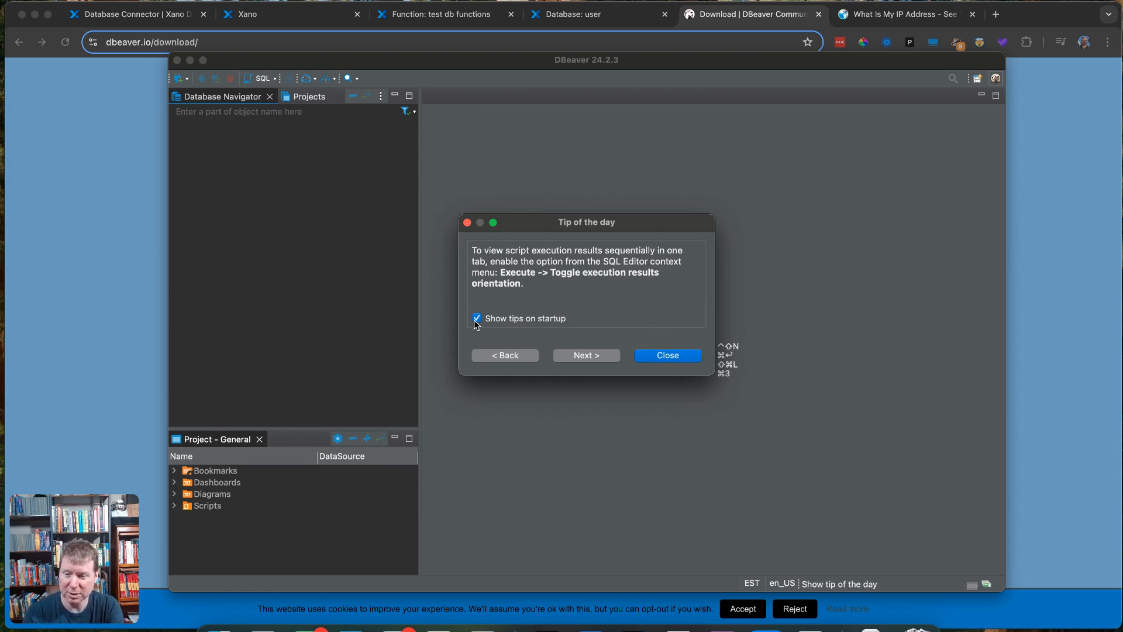
click(666, 357)
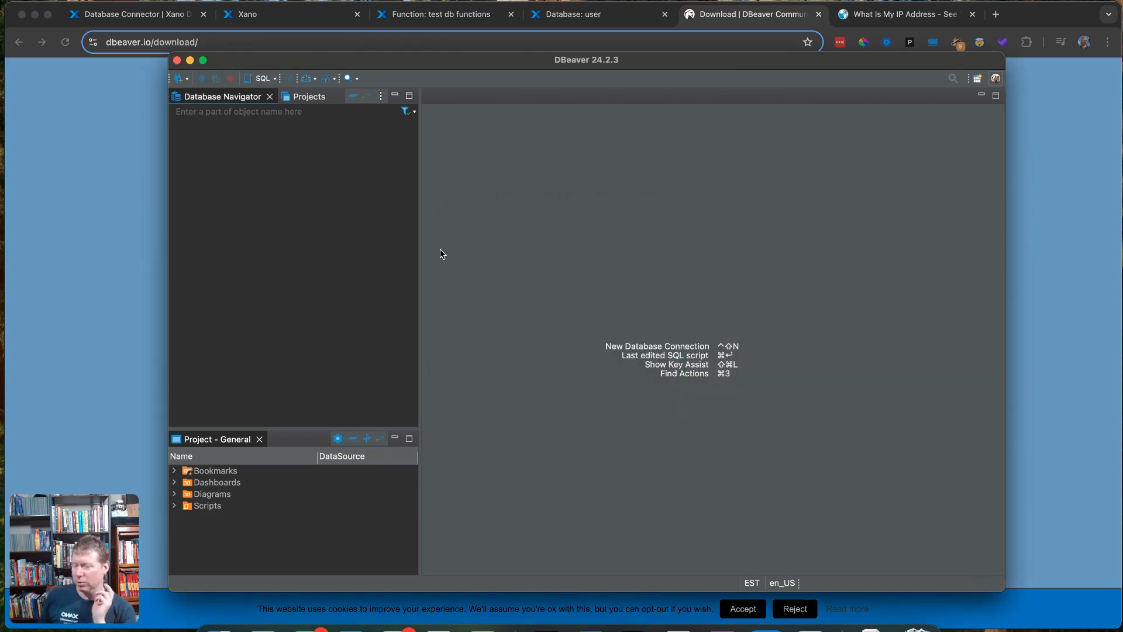
- Start a new database connection with the PostgreSQL driver and proceed to its connection settings
click(179, 85)
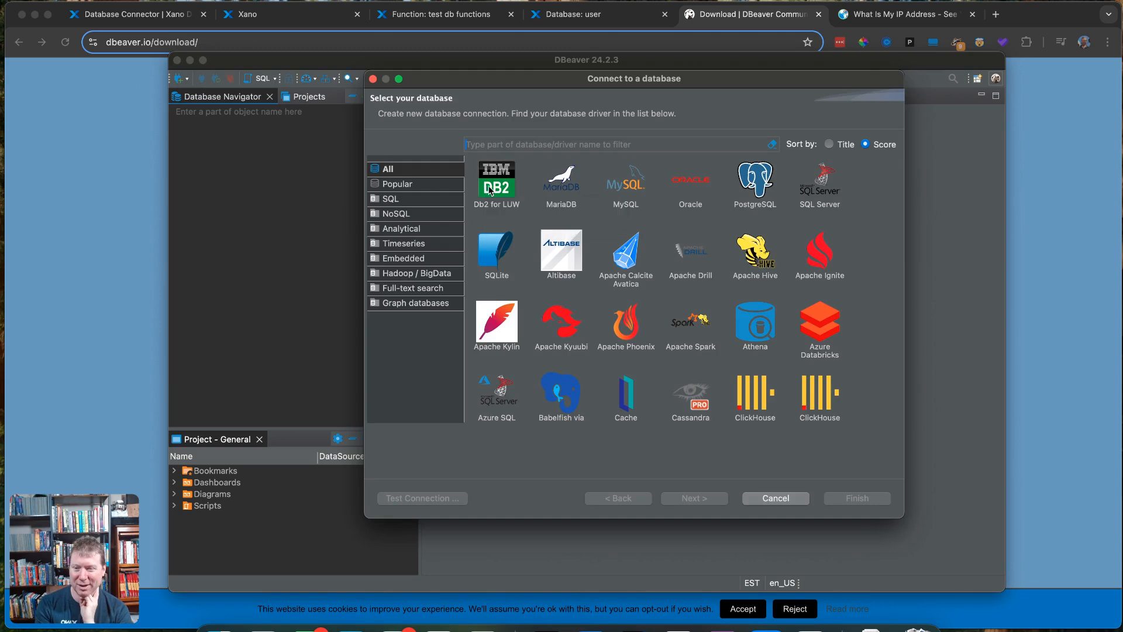
click(760, 180)
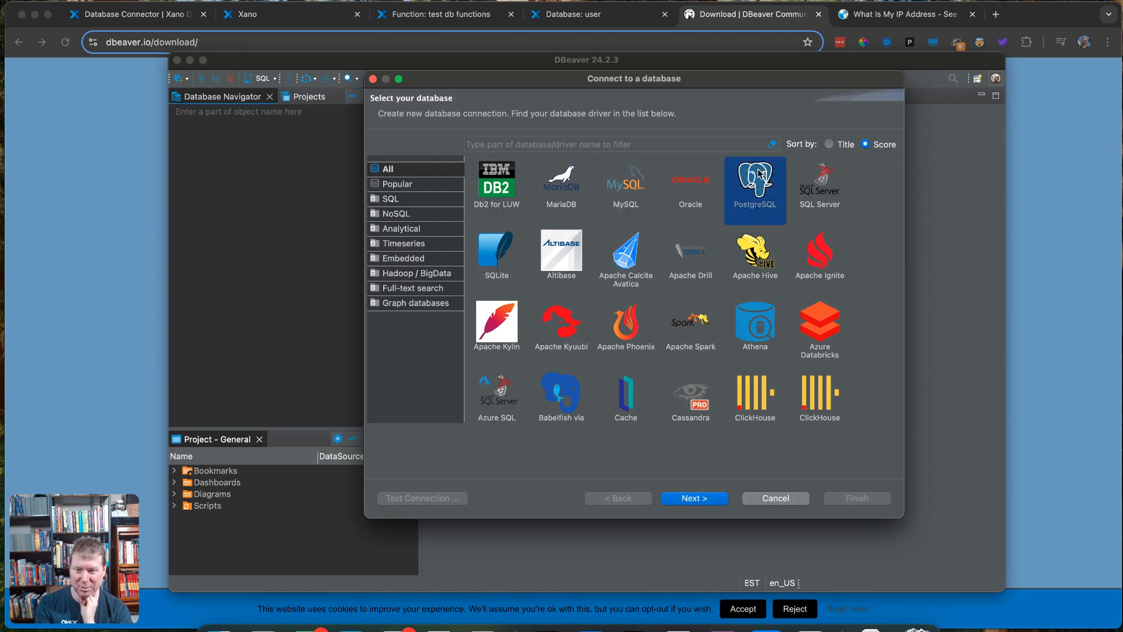
click(695, 498)
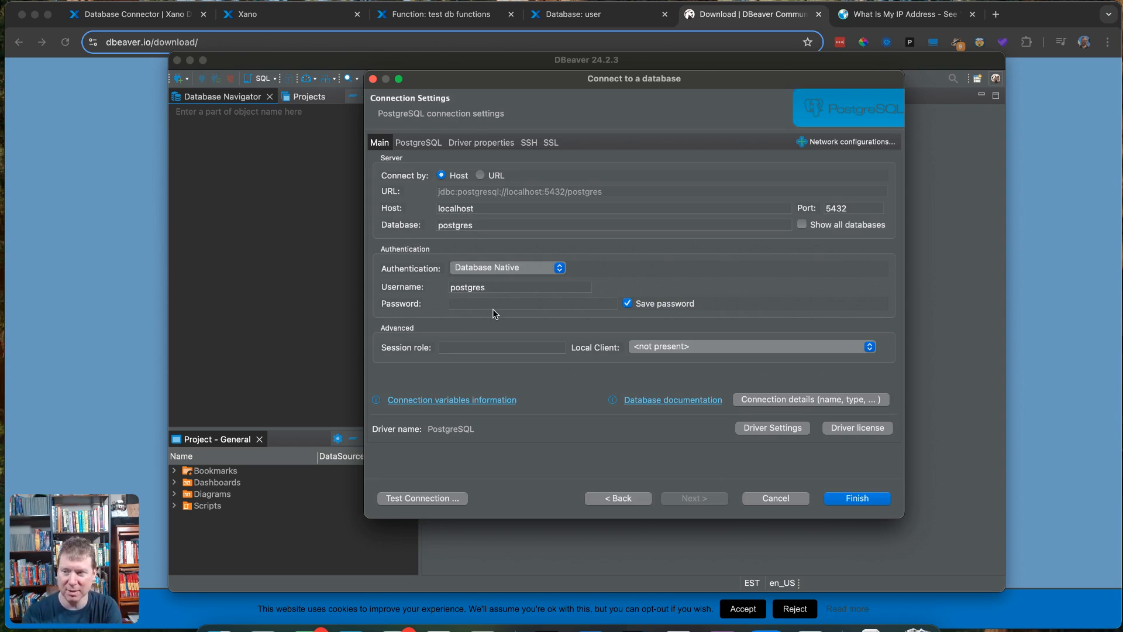
- Compare the full-access and read-access users in Xano's credentials, and copy the full-access user into the DBeaver connection's username
click(140, 23)
click(246, 22)
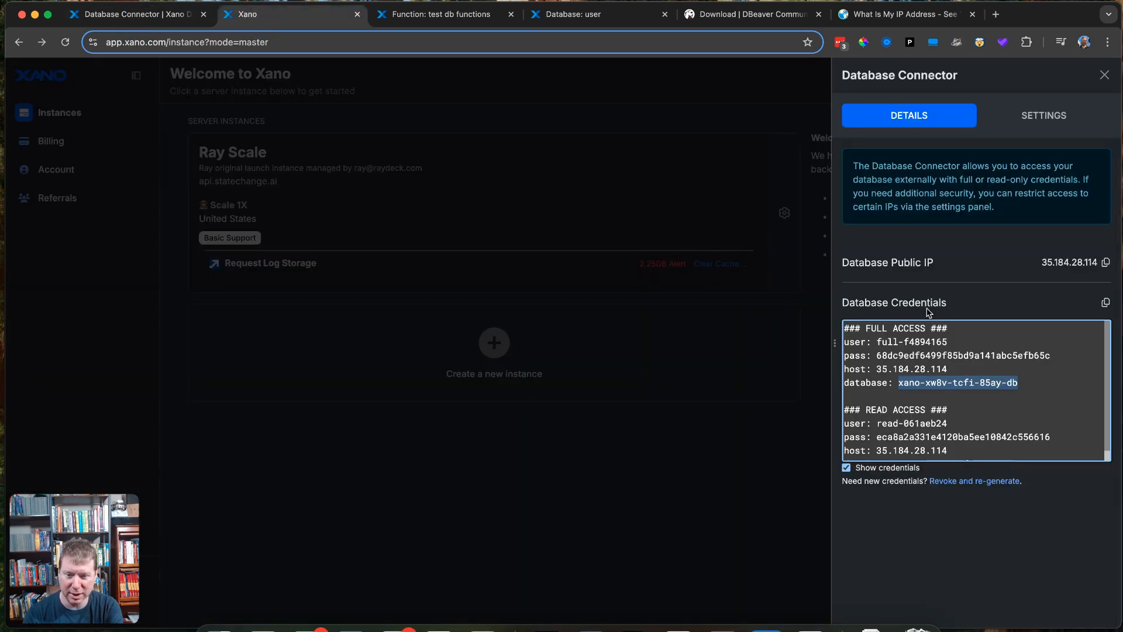
drag(878, 341, 965, 343)
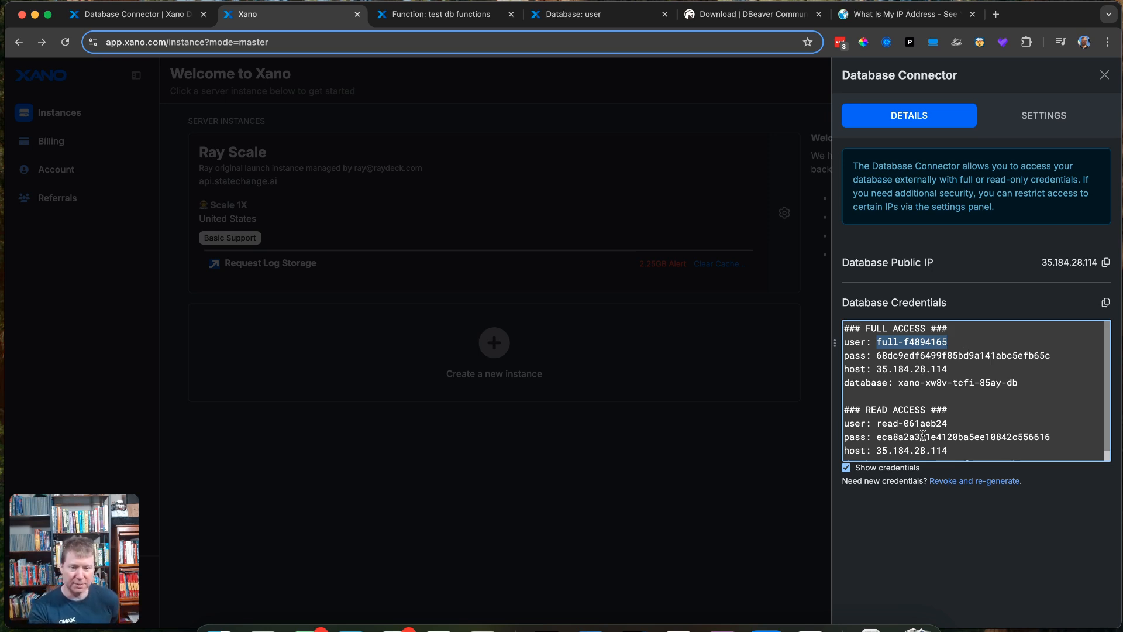
drag(883, 423, 968, 425)
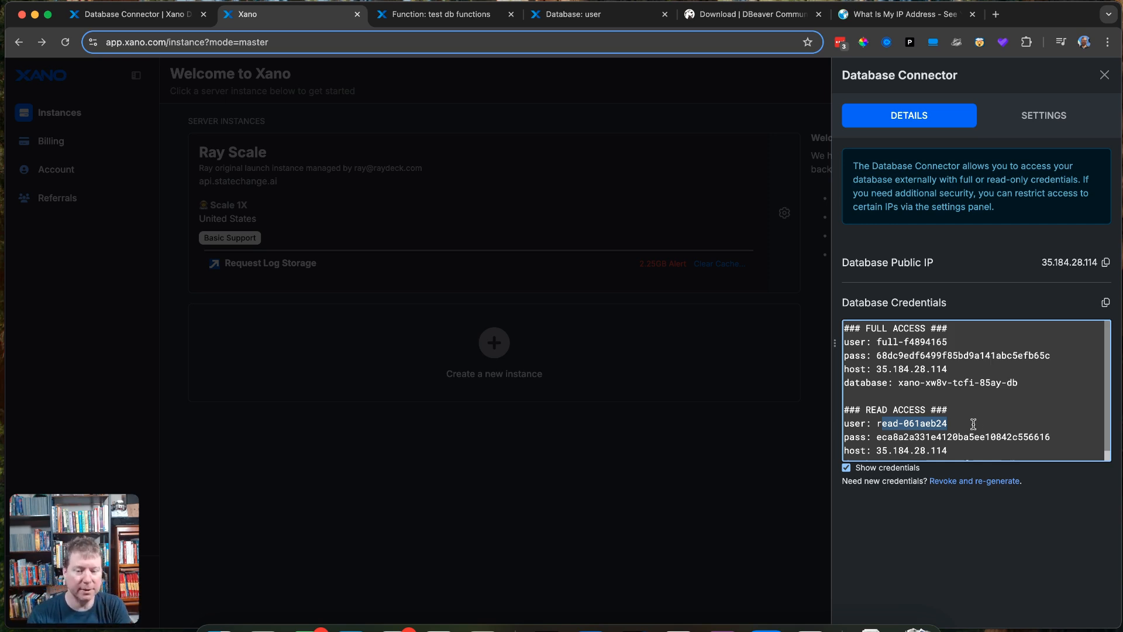
drag(876, 424, 947, 426)
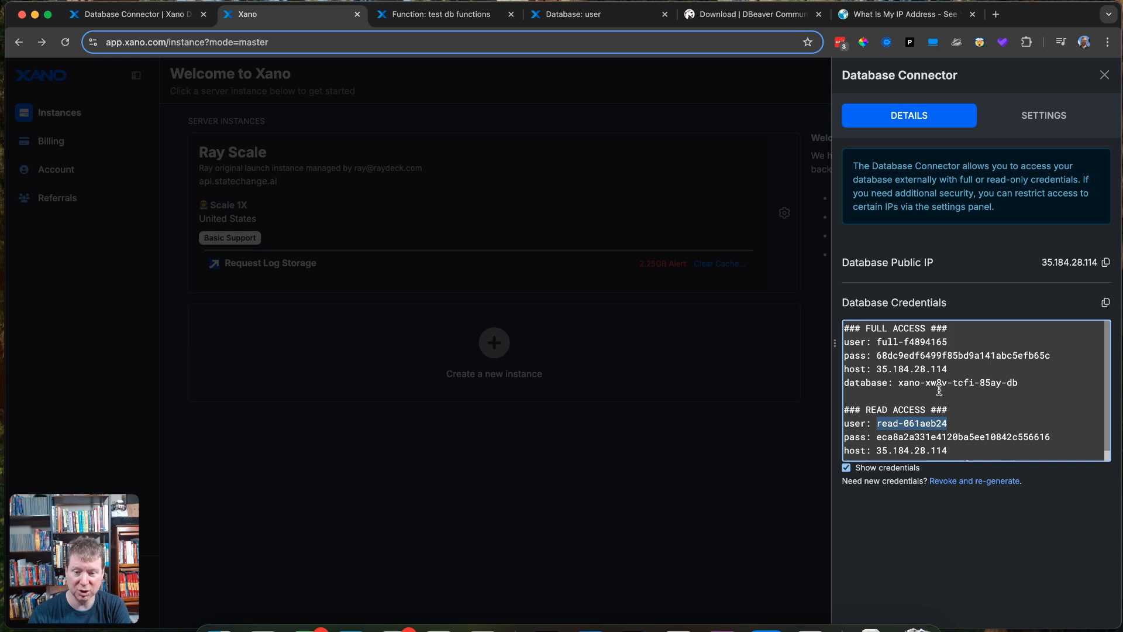
drag(877, 342, 966, 345)
key(super+c)
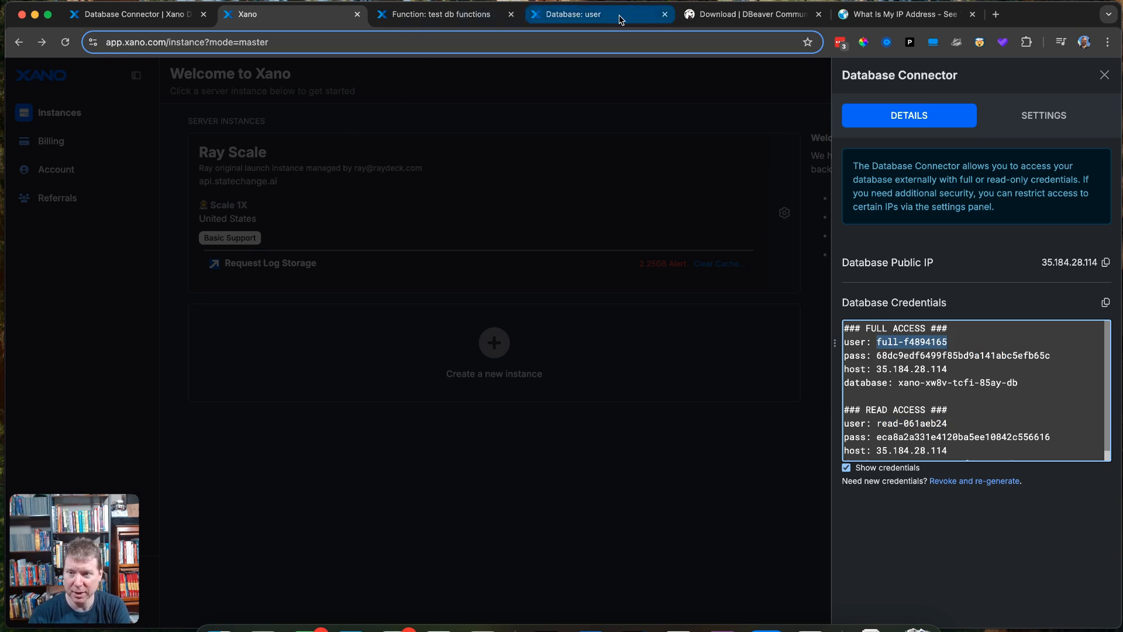
key(super+Tab)
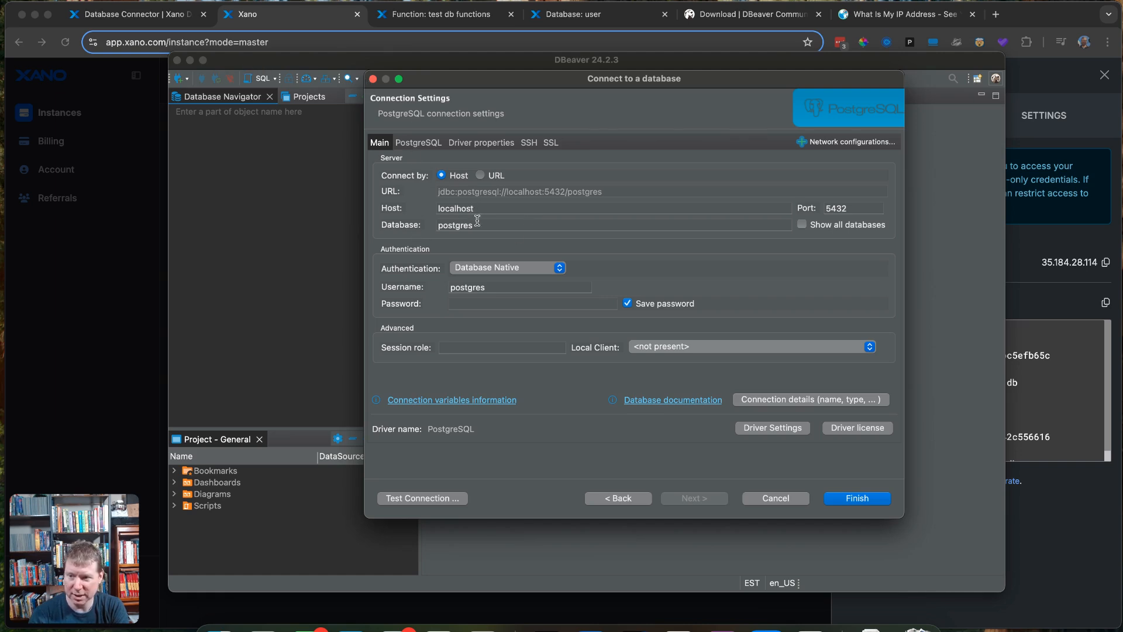
click(497, 287)
key(super+v)
- Copy the full-access password from Xano's database credentials into the DBeaver connection's password field
click(1030, 308)
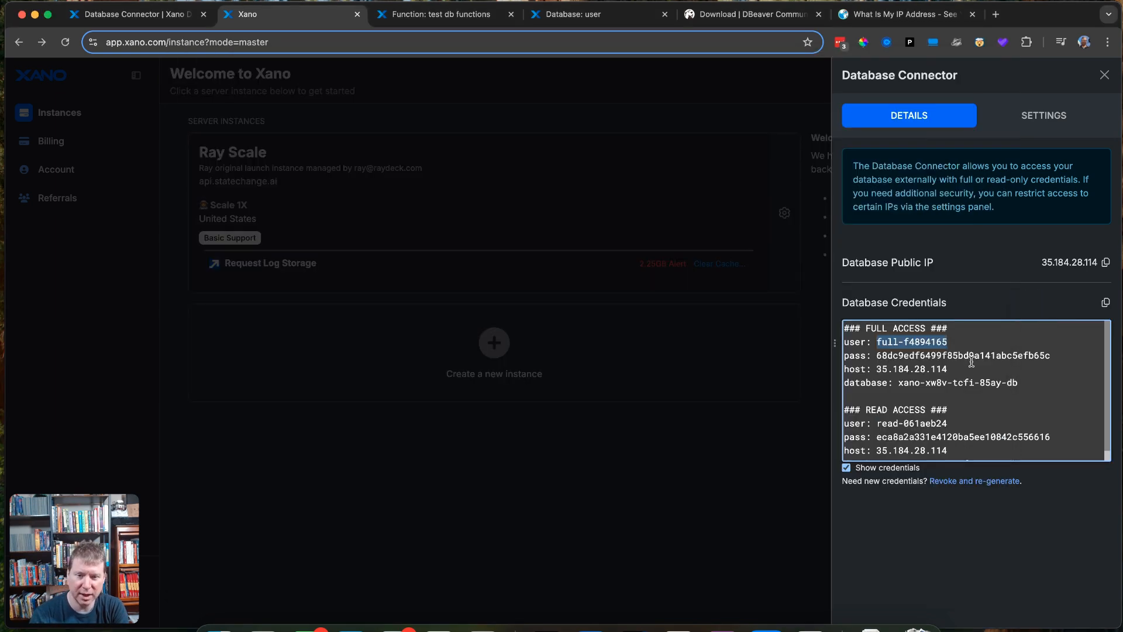
drag(877, 357, 1111, 360)
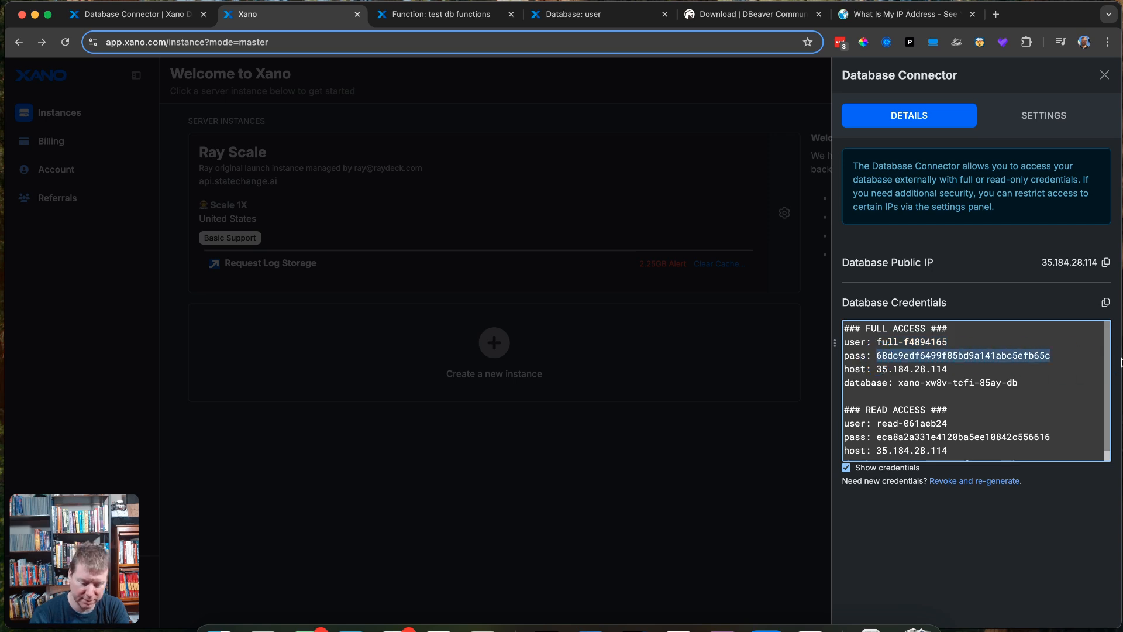
key(super+Tab)
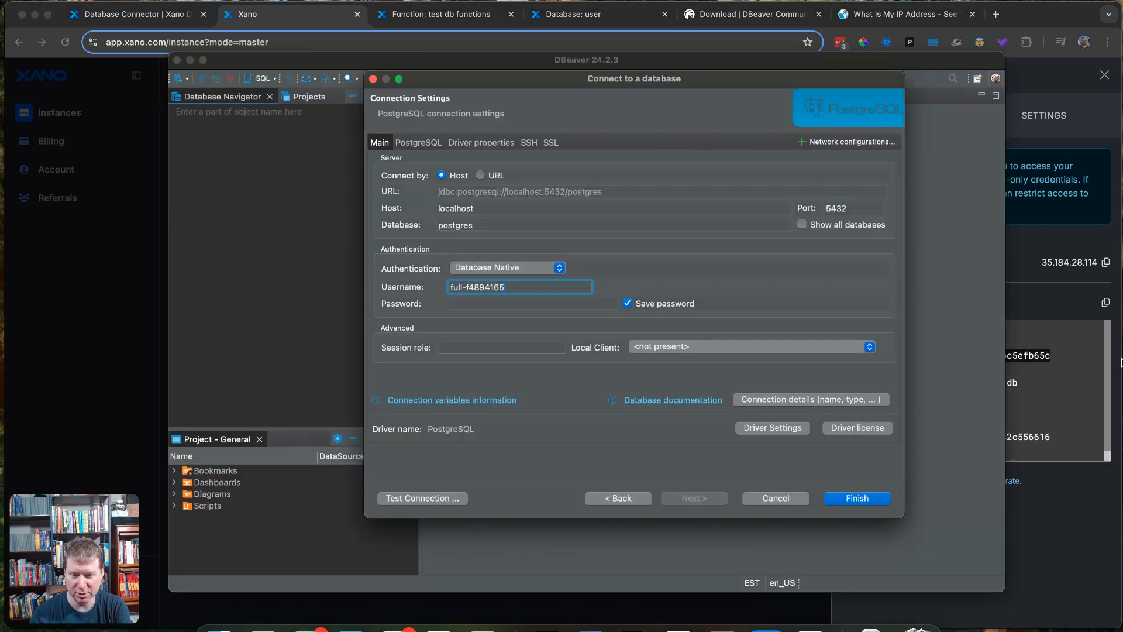
click(484, 302)
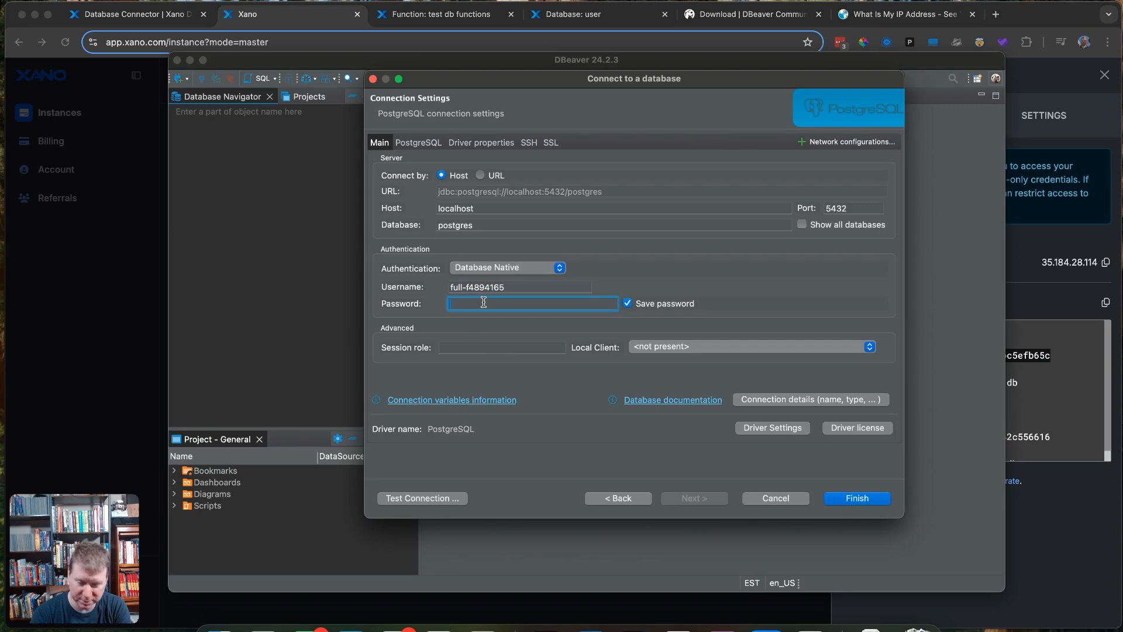
key(super+v)
- Copy the full-access host address from Xano and set the DBeaver connection's host to 35.184.28.114
click(1013, 275)
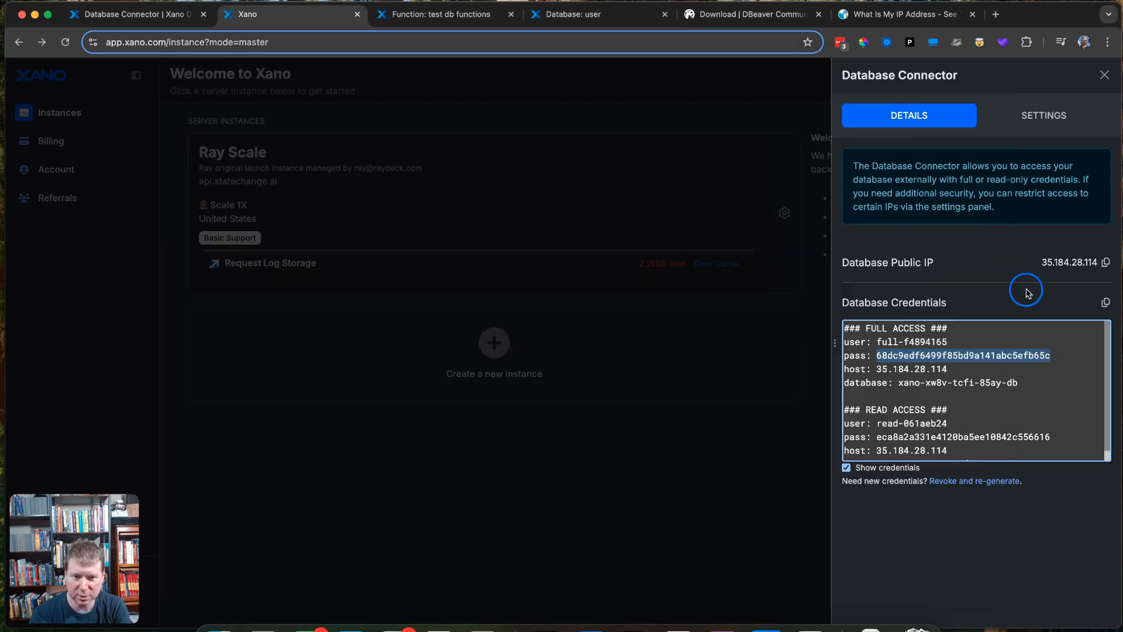
drag(876, 369, 986, 369)
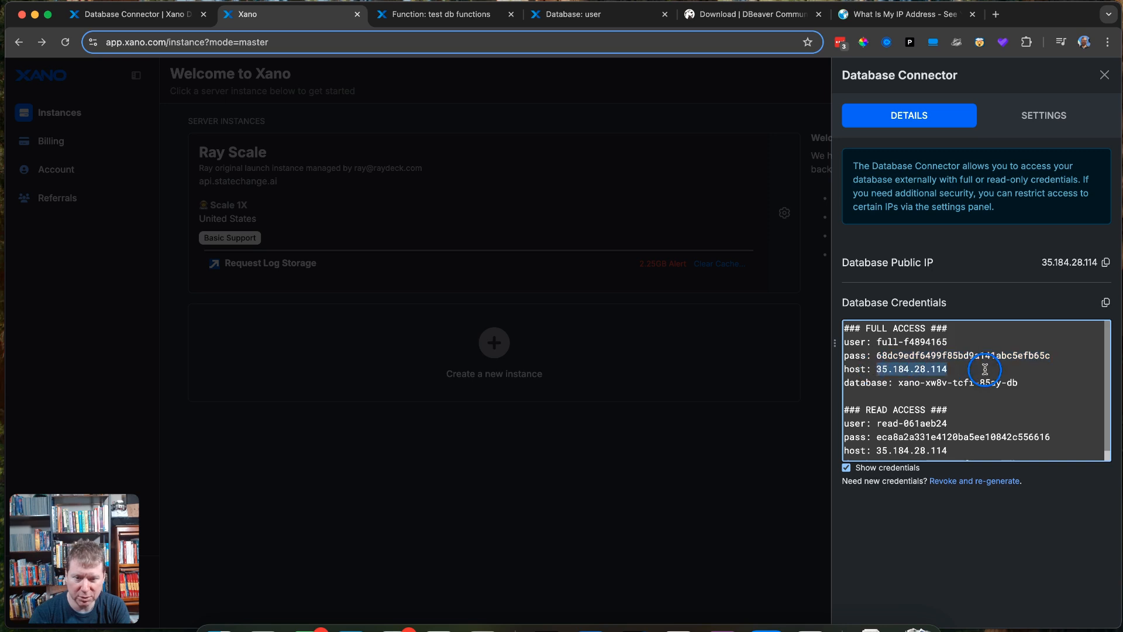
key(super+c)
key(super+Tab)
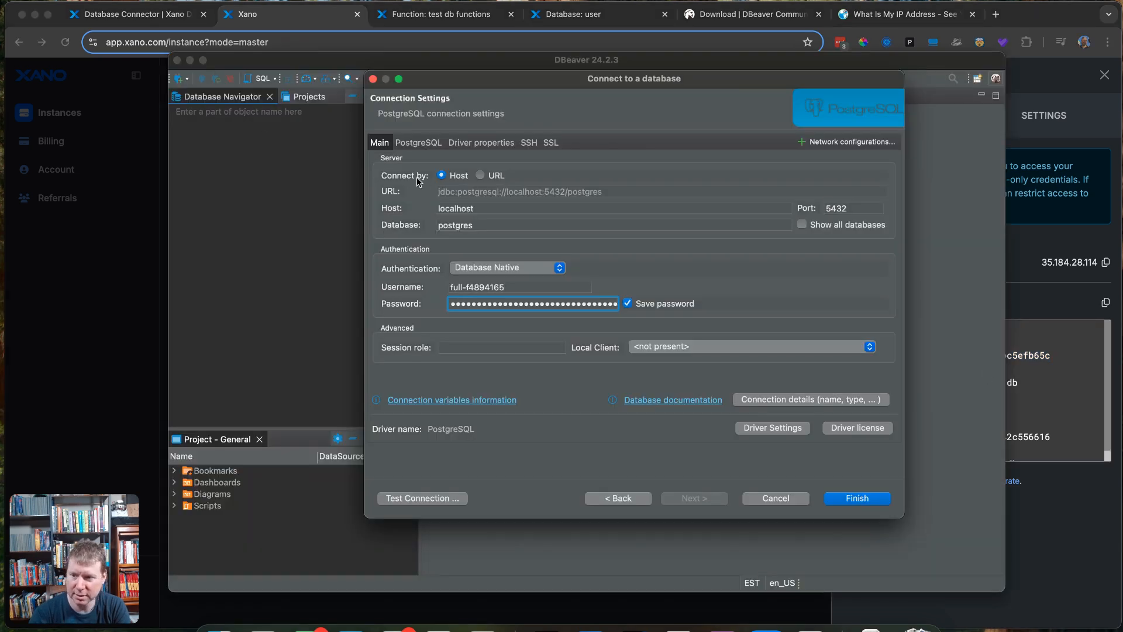
double_click(464, 205)
key(super+v)
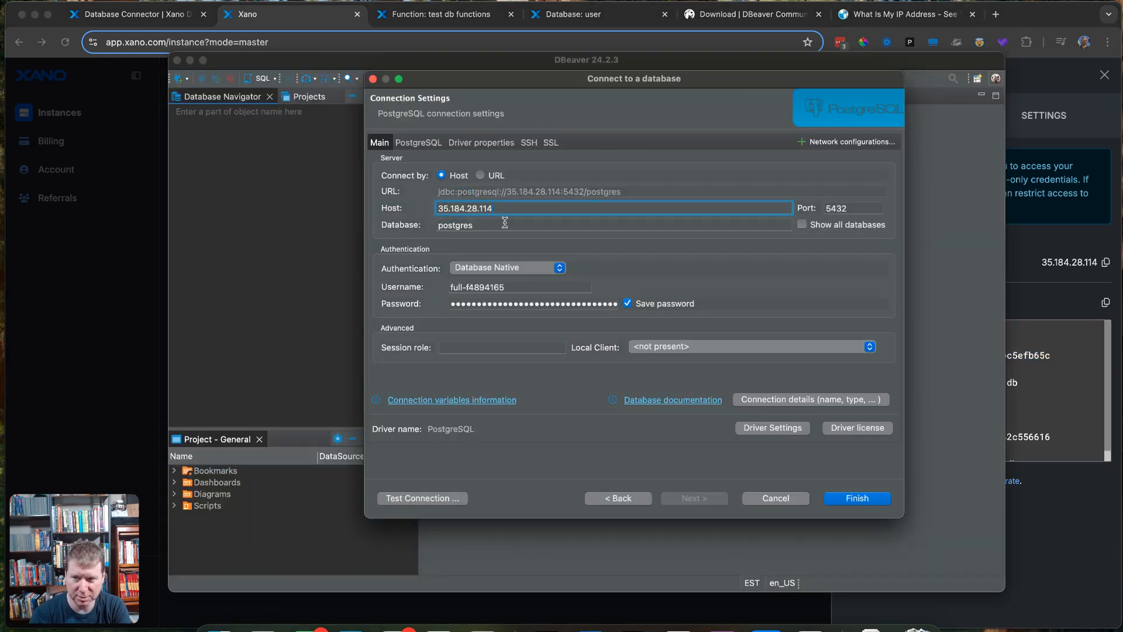
- Copy the full-access database name from Xano's credentials and set the DBeaver connection's database to xano-xw8v-tcfi-85ay-db
key(super+Tab)
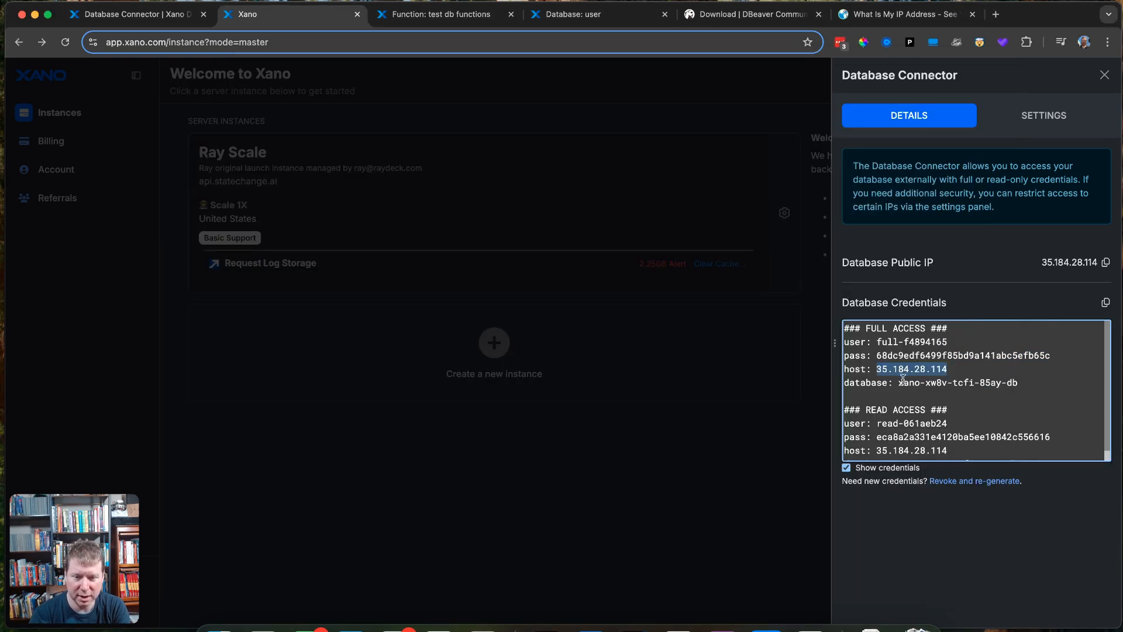
drag(898, 383, 1073, 385)
key(super+c)
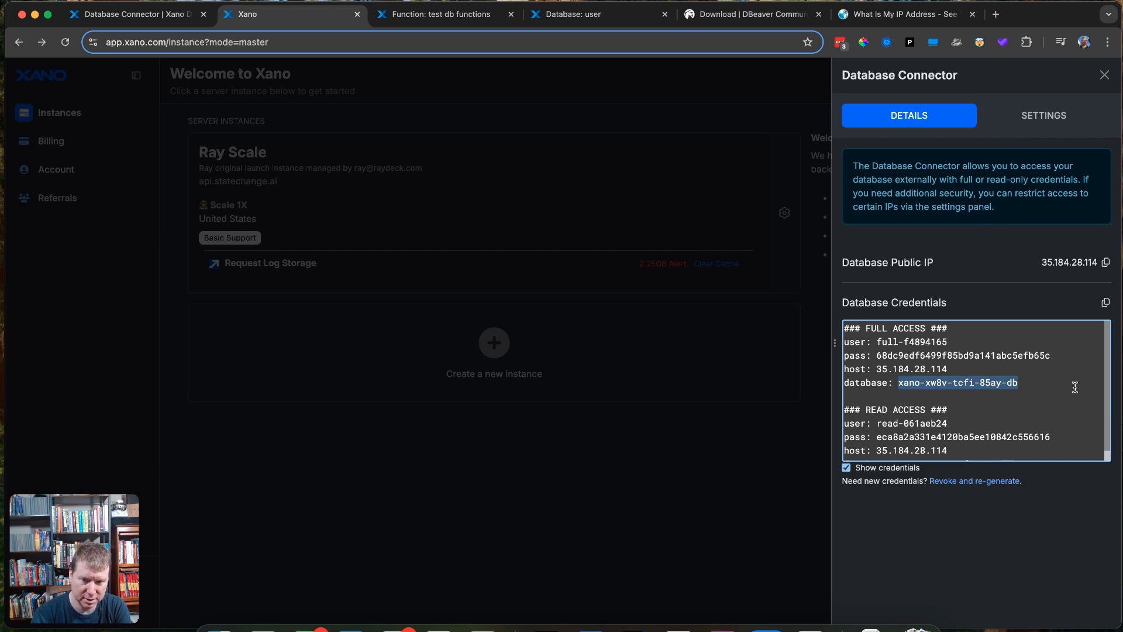
key(super+Tab)
click(454, 223)
key(super+a)
key(super+v)
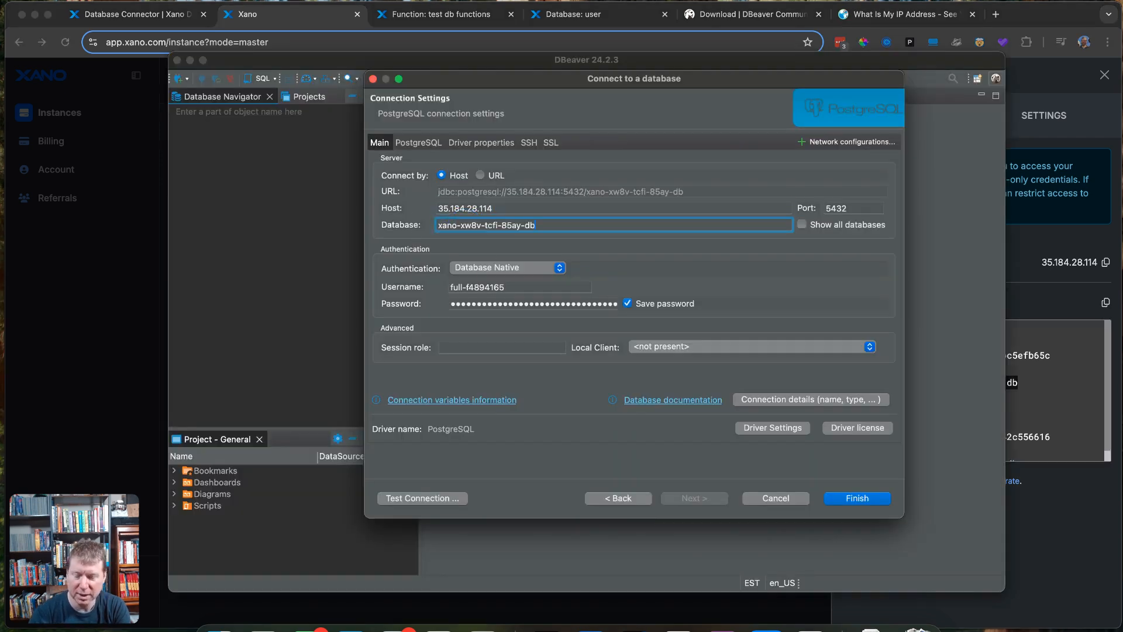
- Enable showing all databases, keep Database Native authentication, and finish creating the connection
click(801, 224)
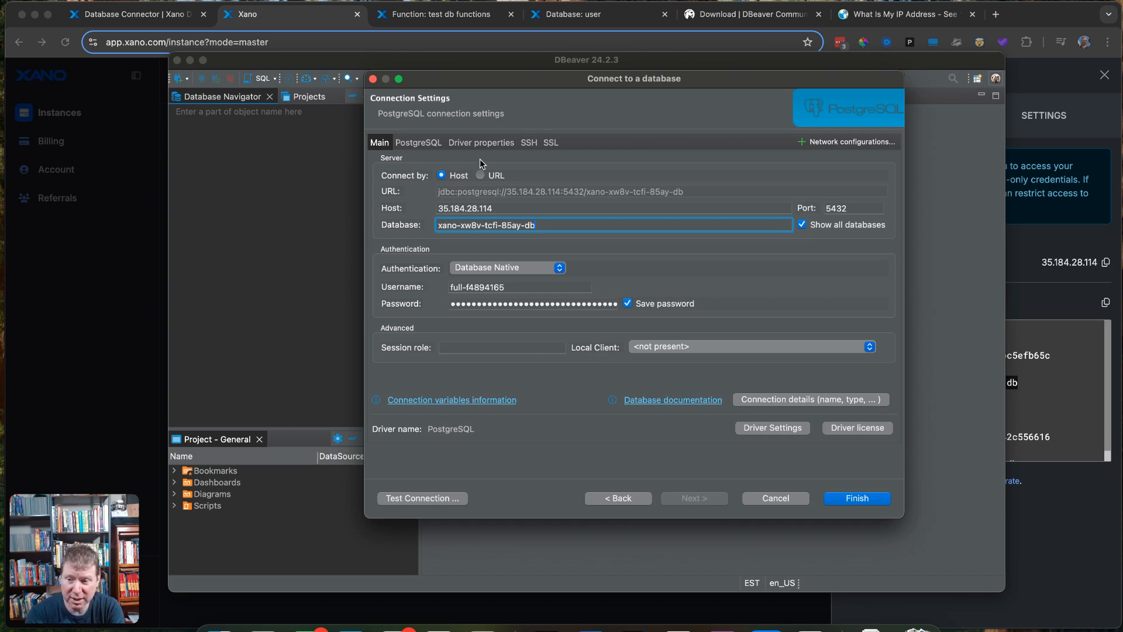
click(538, 271)
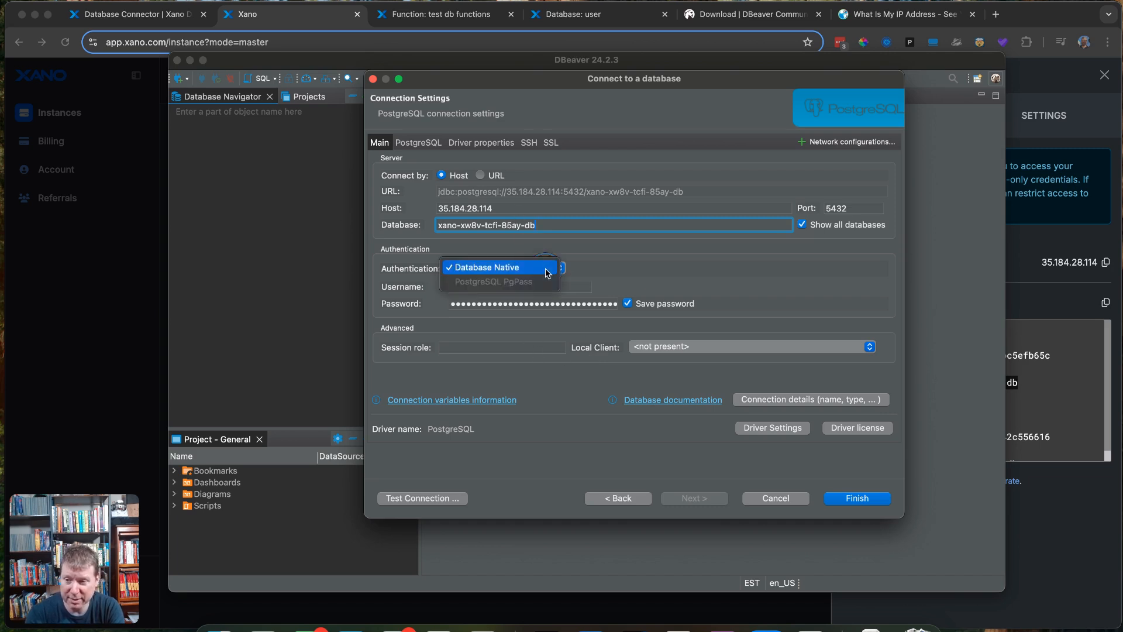
click(610, 267)
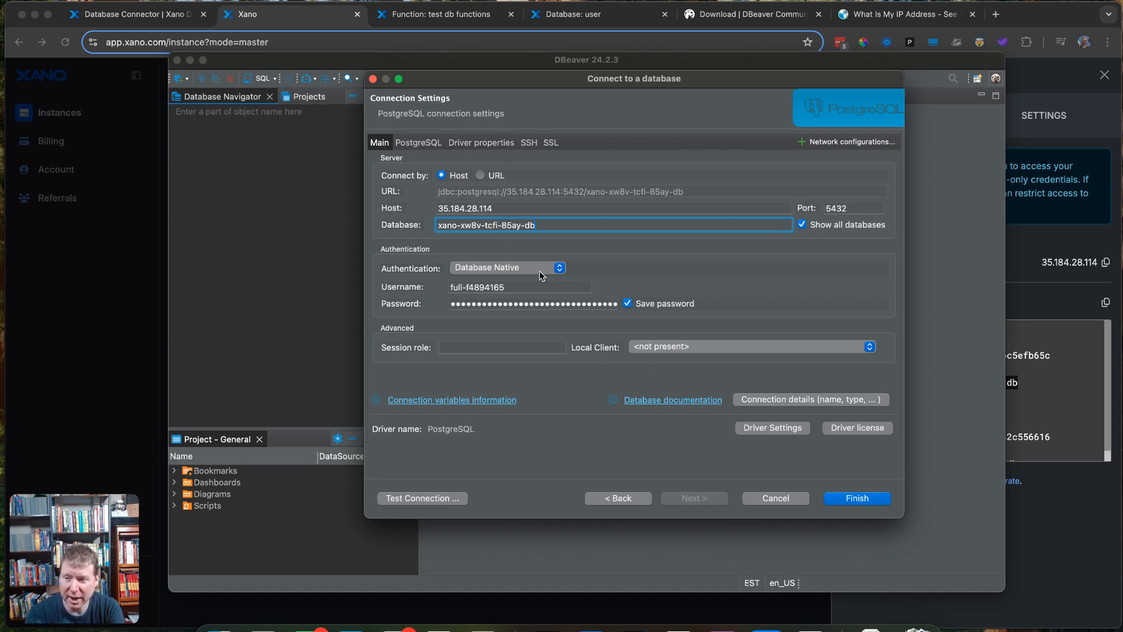
click(843, 501)
- Connect to the new database connection, expand its databases, and look through the postgres database's contents before collapsing it
click(174, 124)
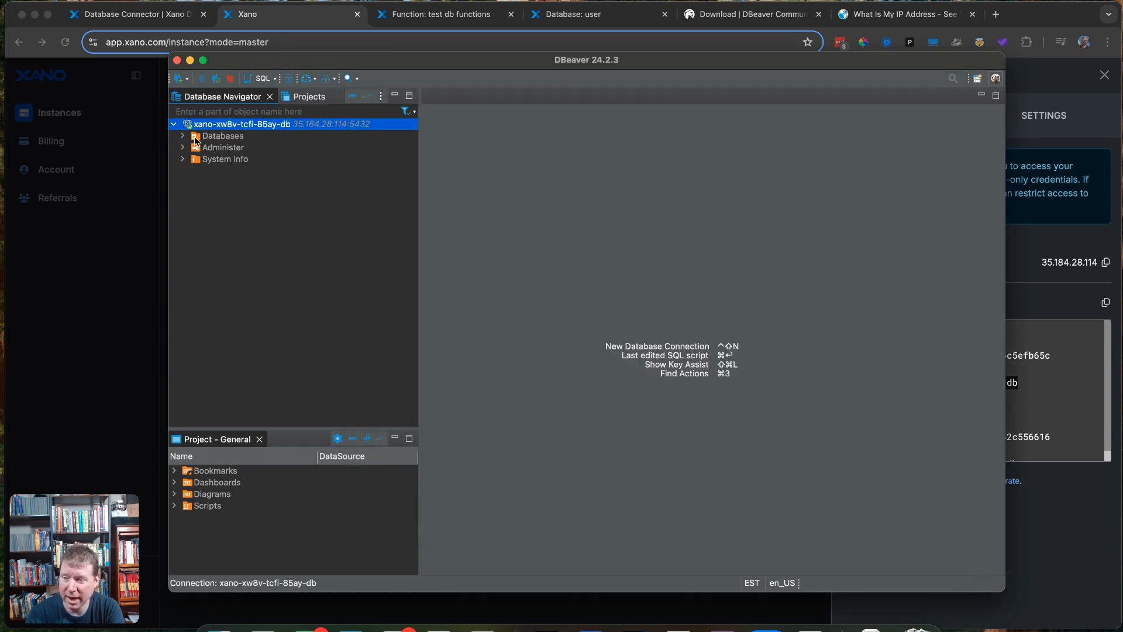
click(183, 137)
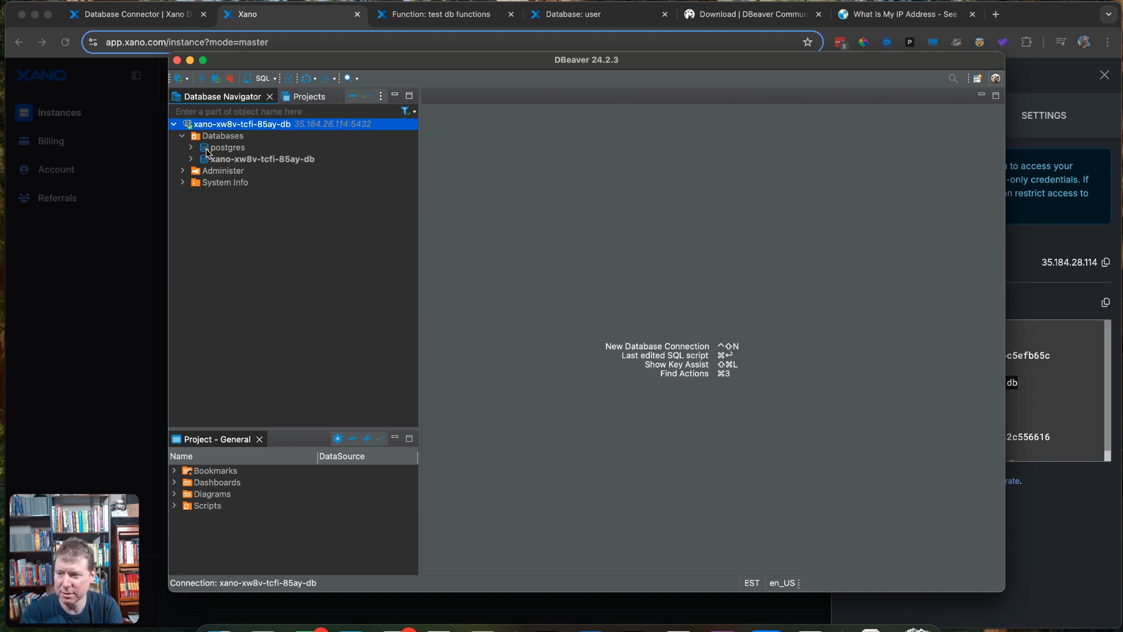
click(211, 149)
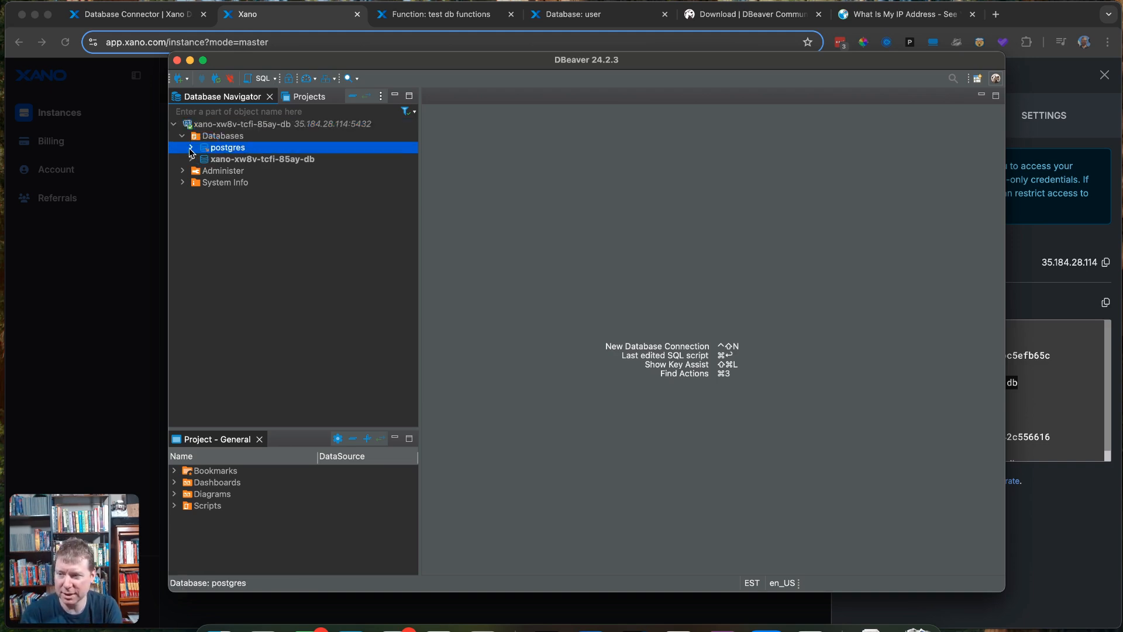
click(191, 149)
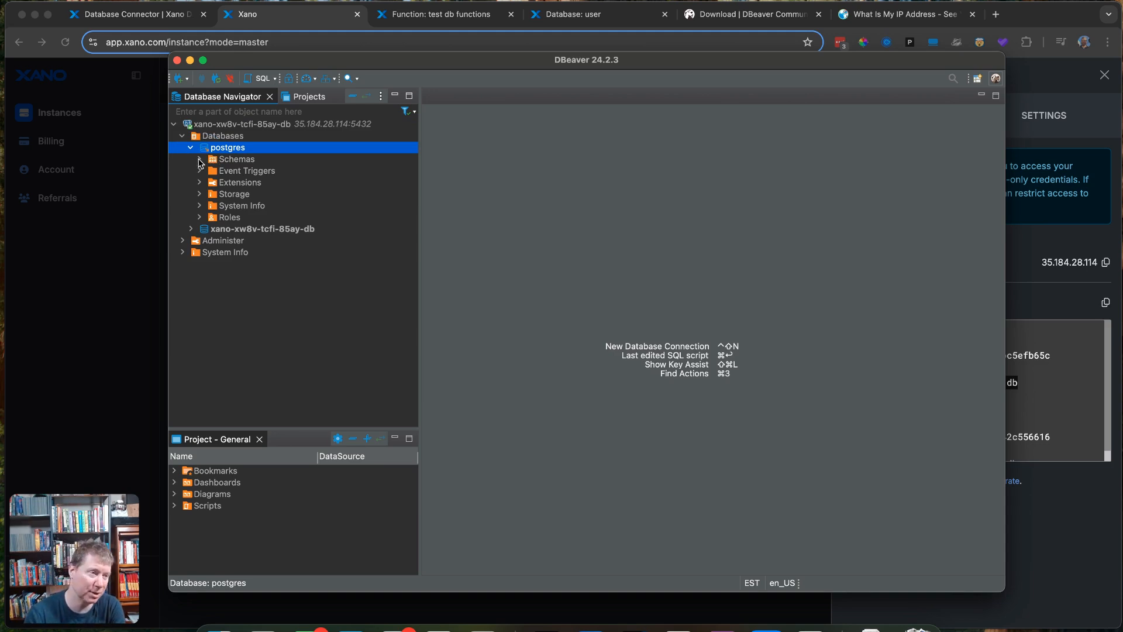
click(191, 148)
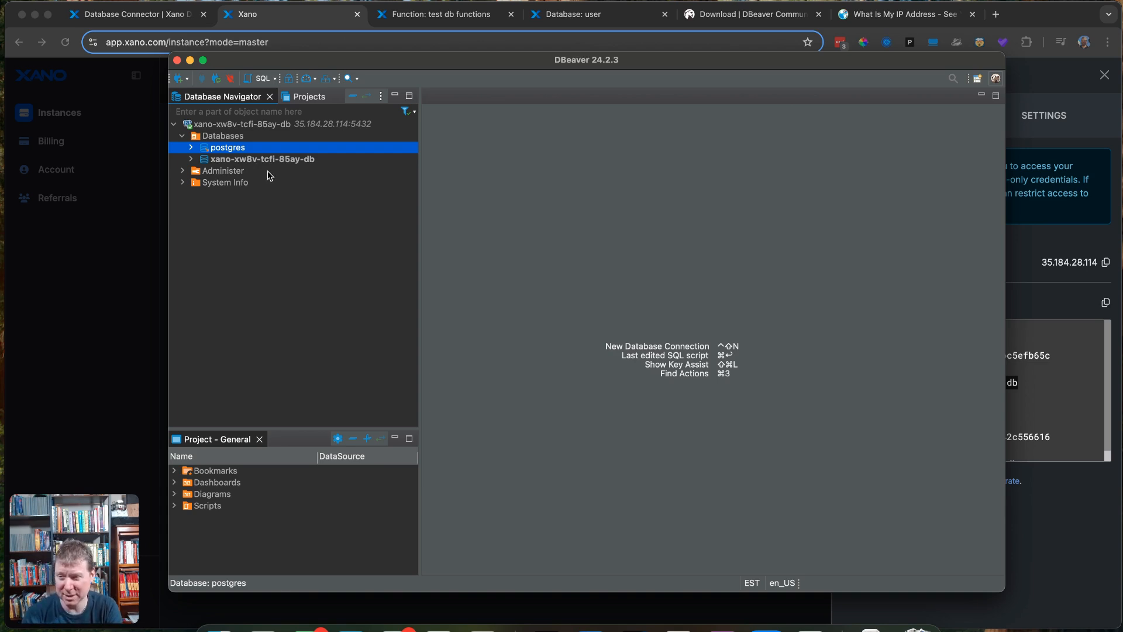
- Browse the tables in the public schema of the xano-xw8v-tcfi-85ay-db database
click(191, 159)
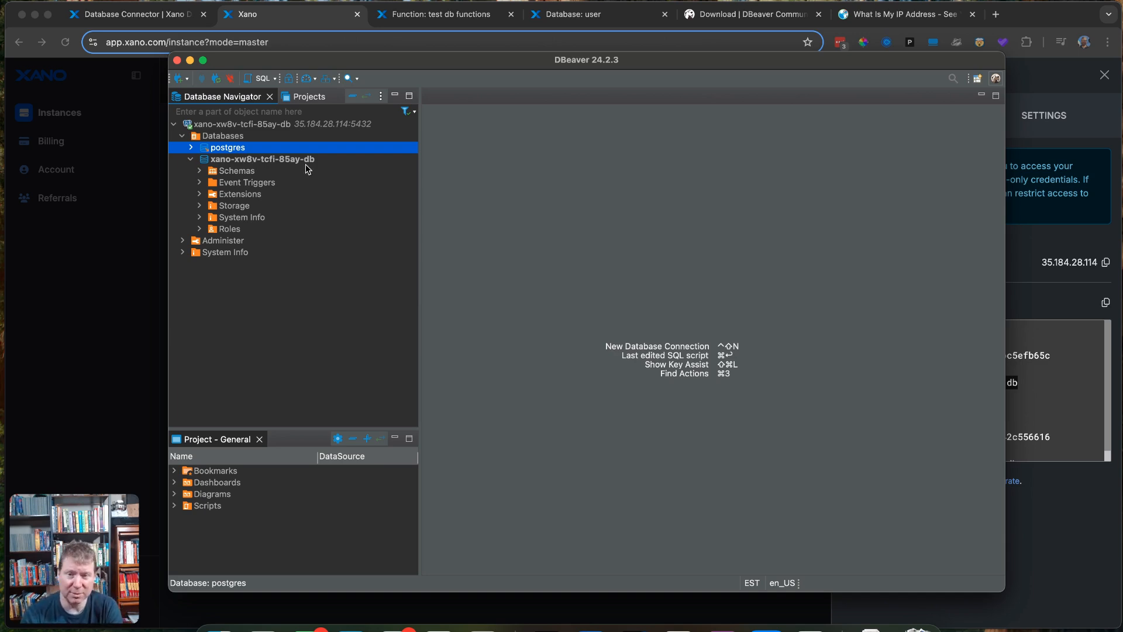
click(200, 172)
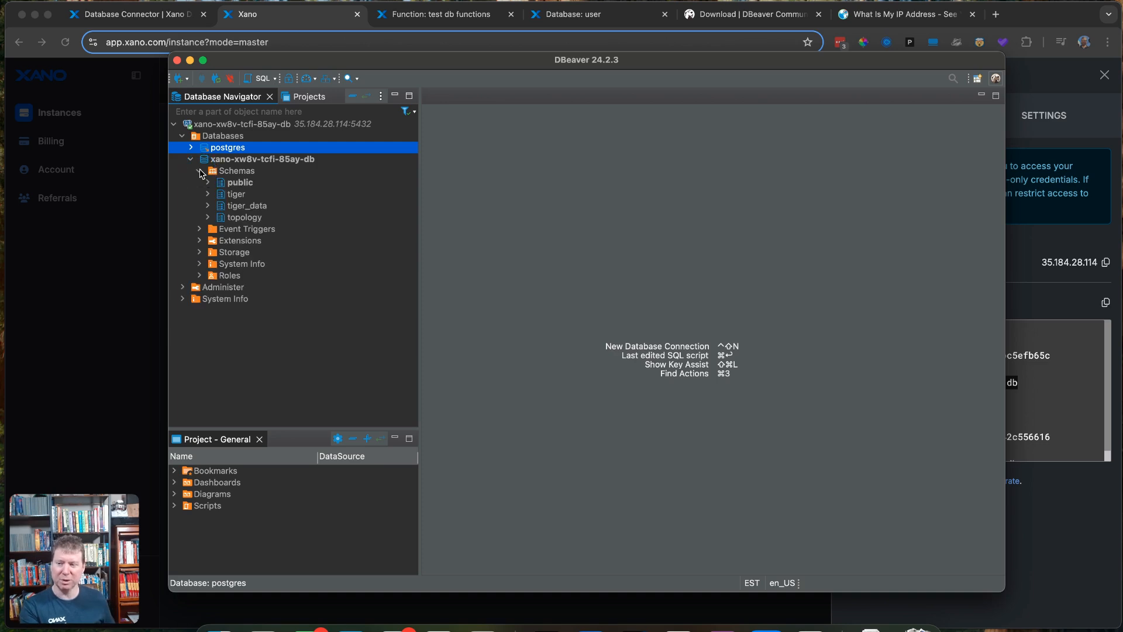
click(209, 184)
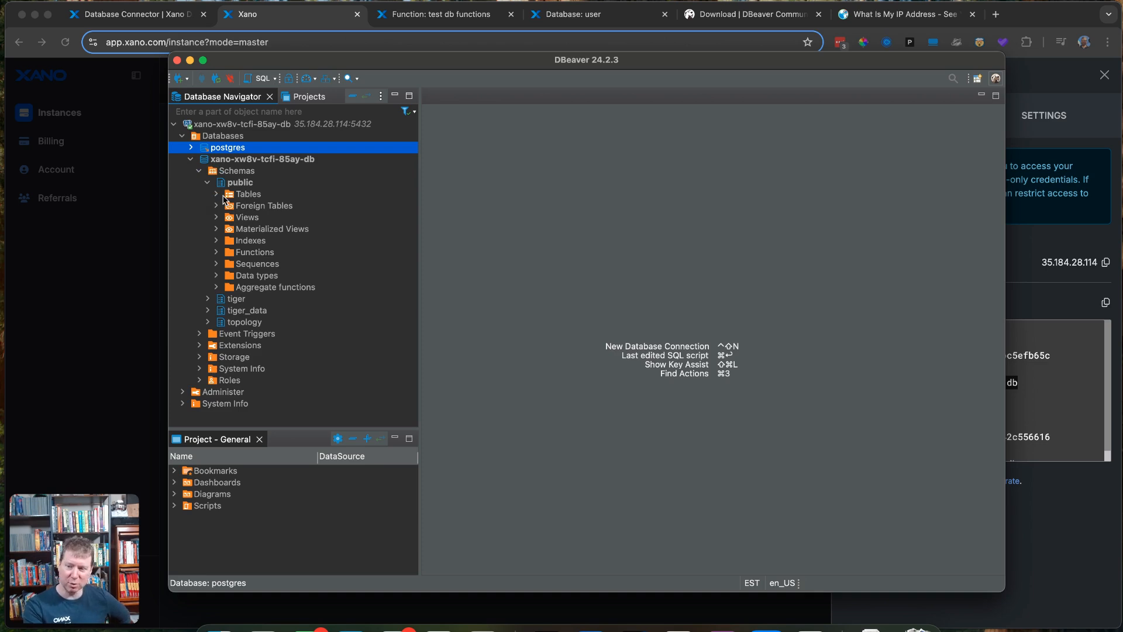
click(217, 195)
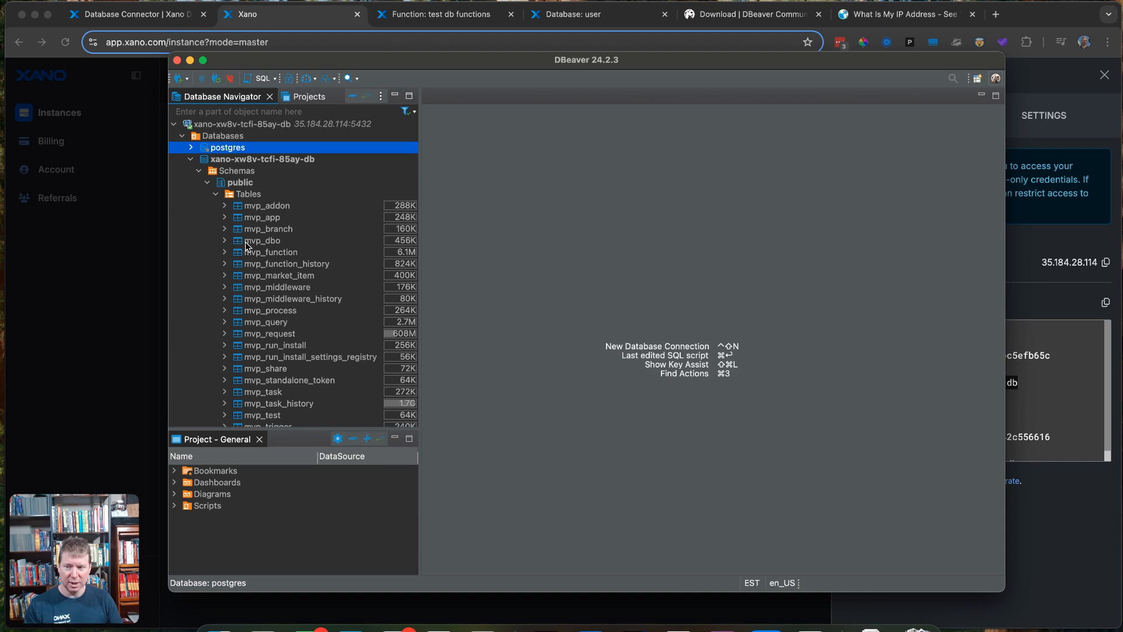
scroll(261, 299, down, 4)
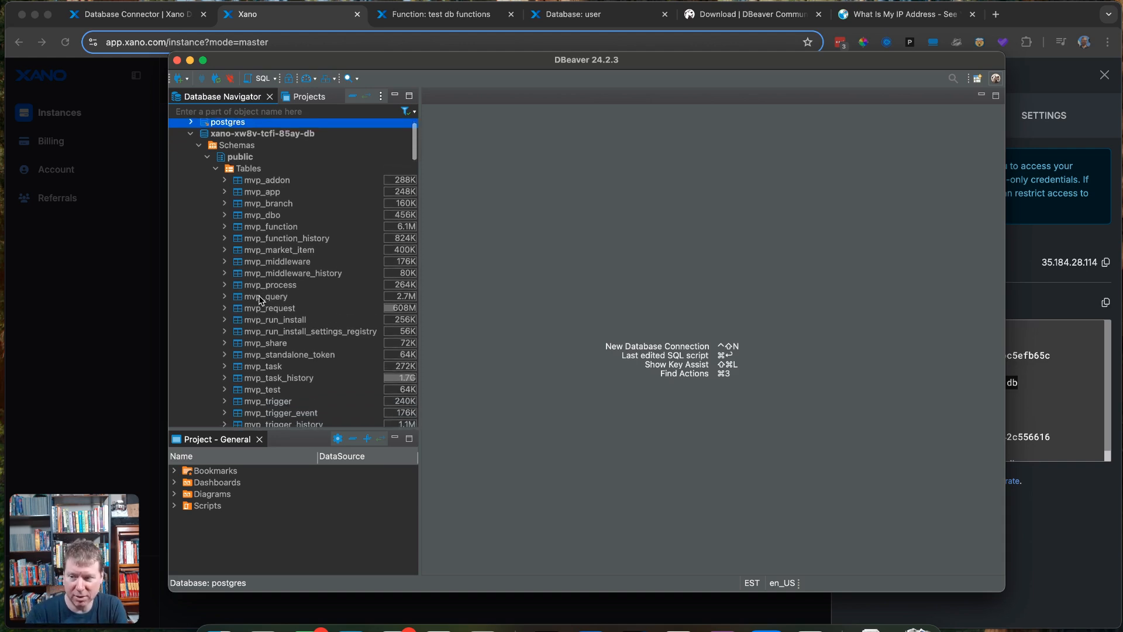
scroll(260, 300, down, 1)
scroll(281, 275, up, 2)
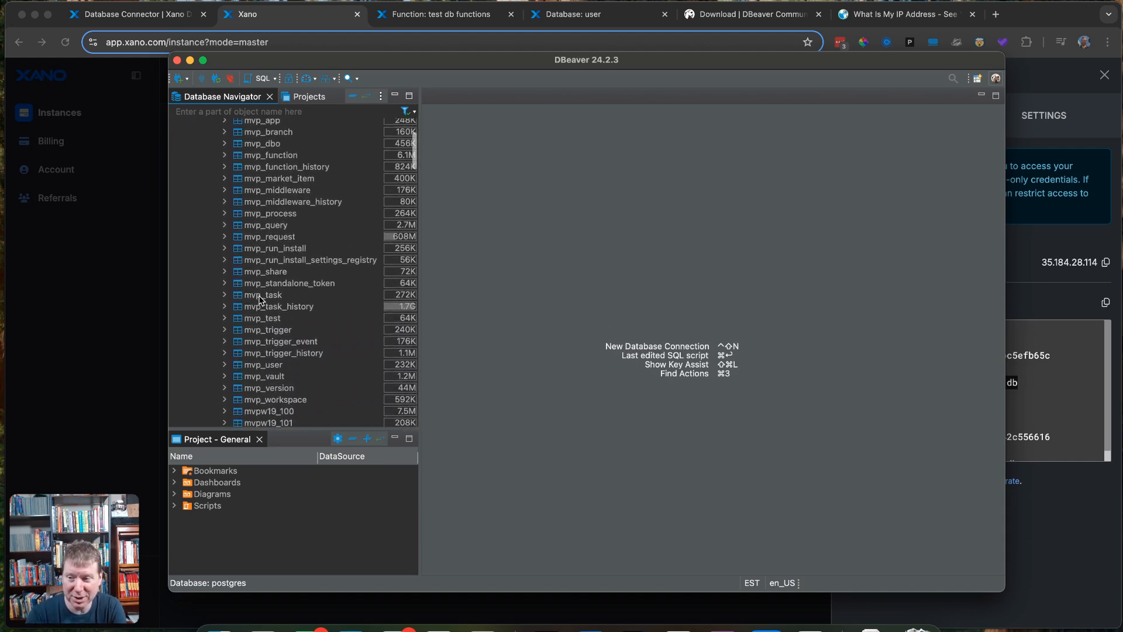
- Generate a SELECT statement for the mvp_request table and copy the generated SQL
click(223, 236)
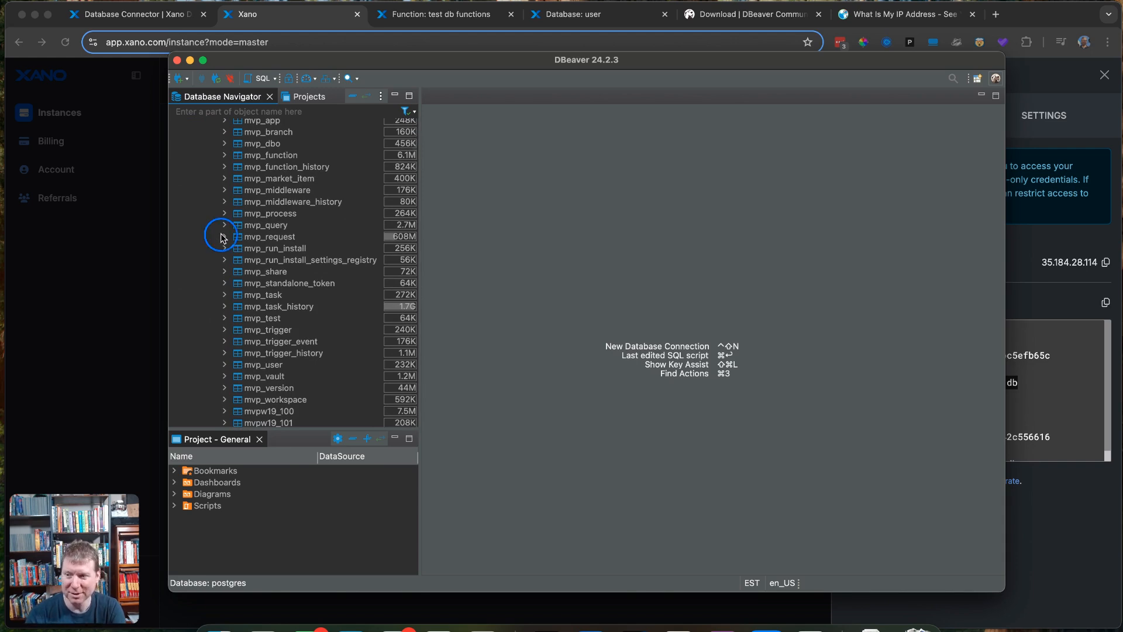
right_click(254, 240)
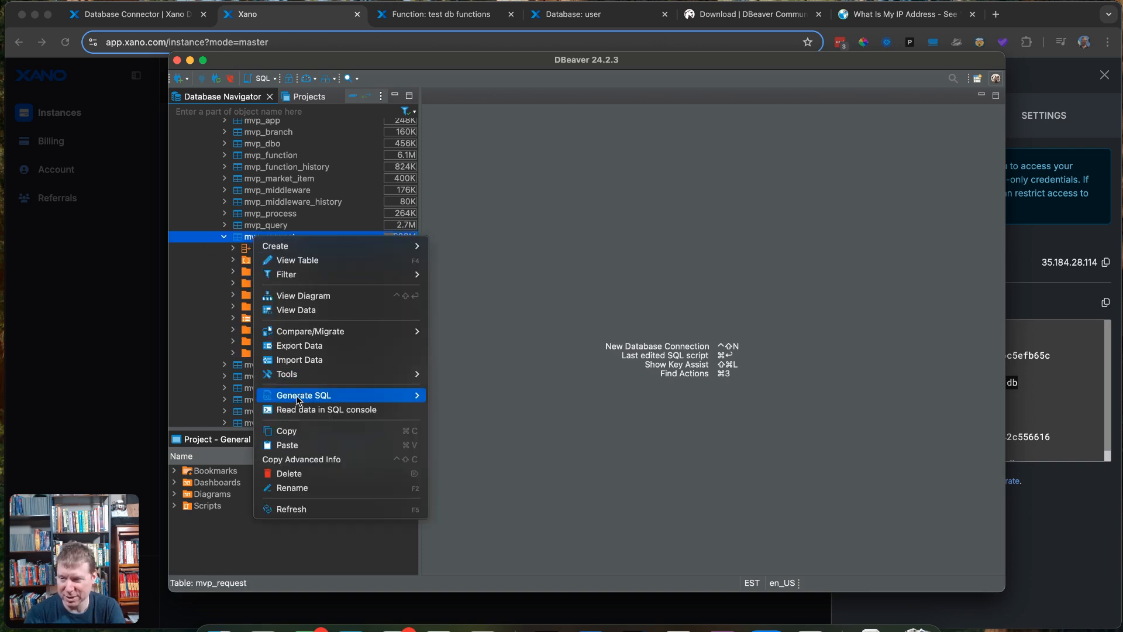
mouse_move(402, 402)
click(453, 396)
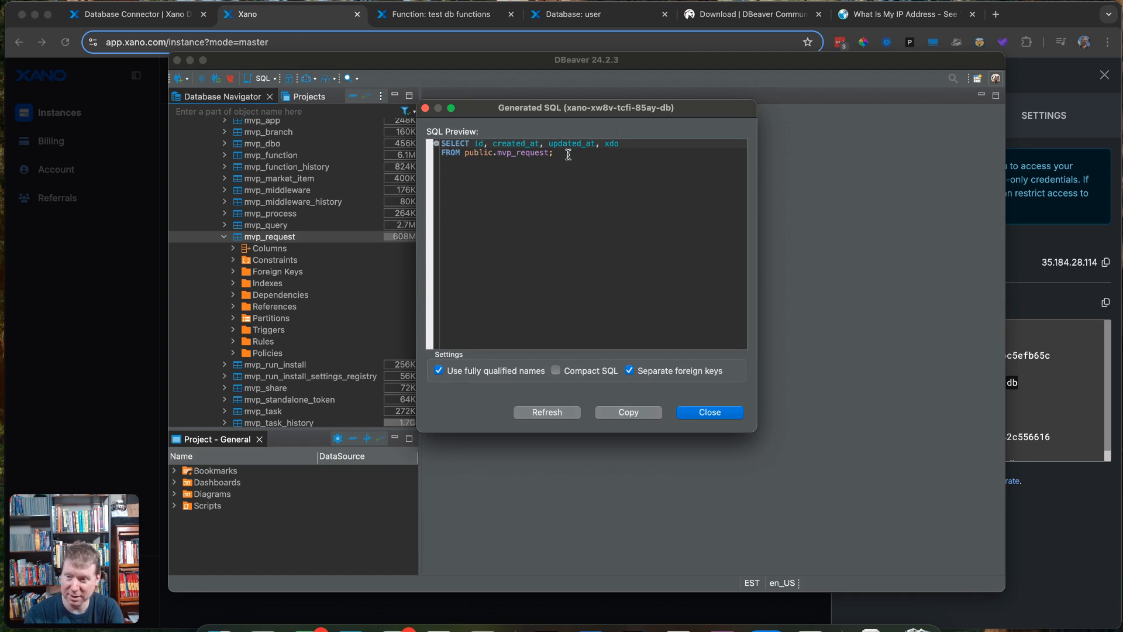
click(425, 109)
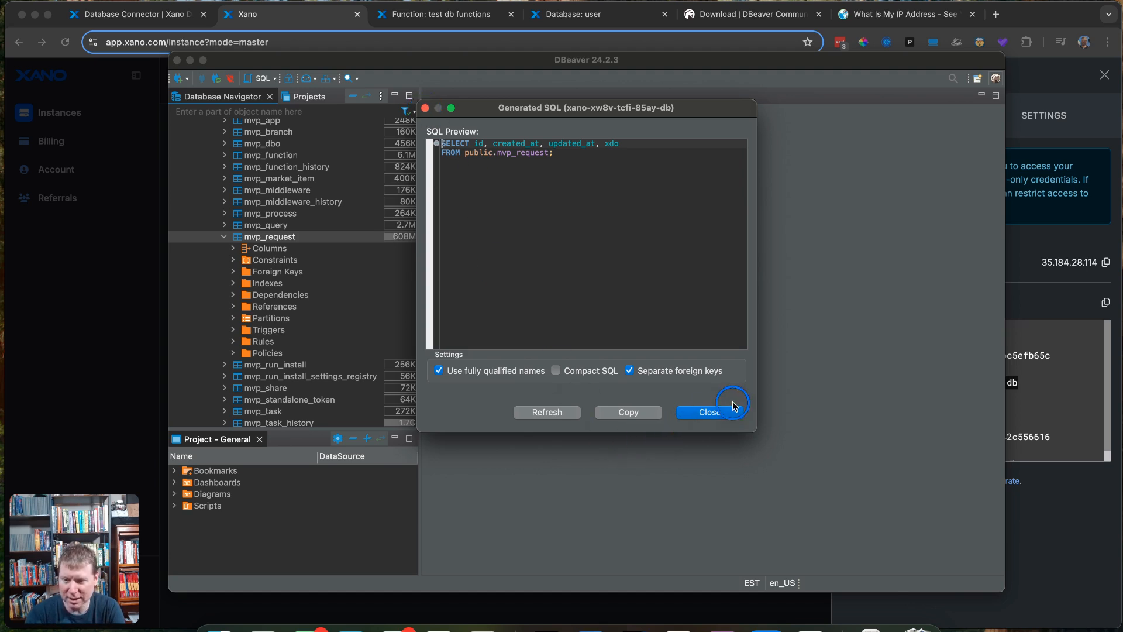
click(631, 414)
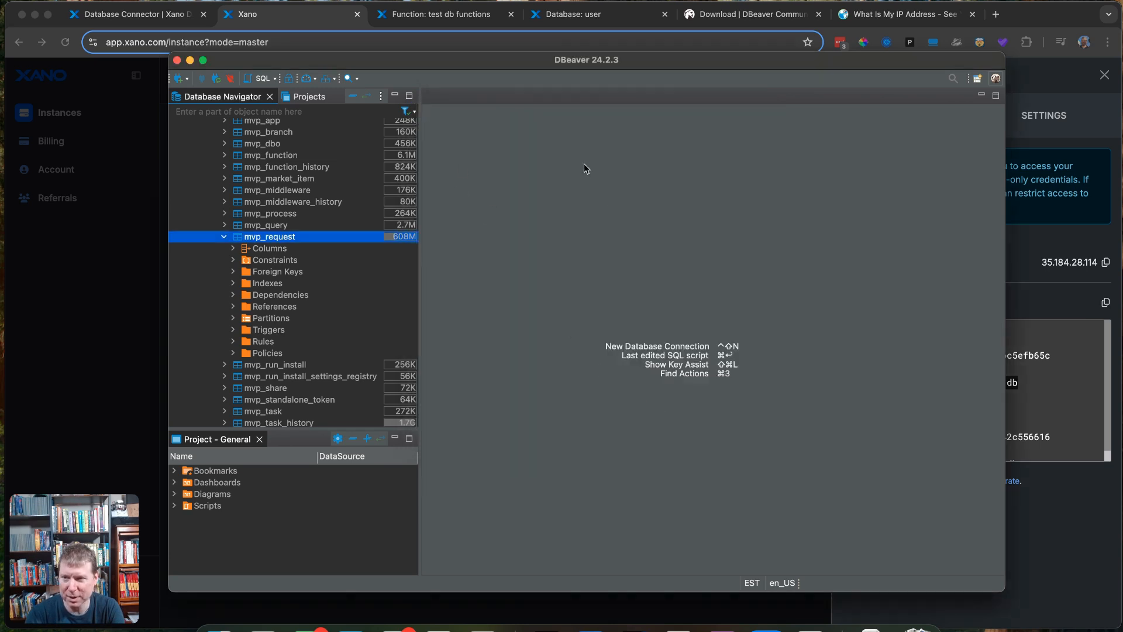
- Paste the copied SELECT statement into a new SQL script, replace its closing semicolon with limit 10, and execute it
click(266, 80)
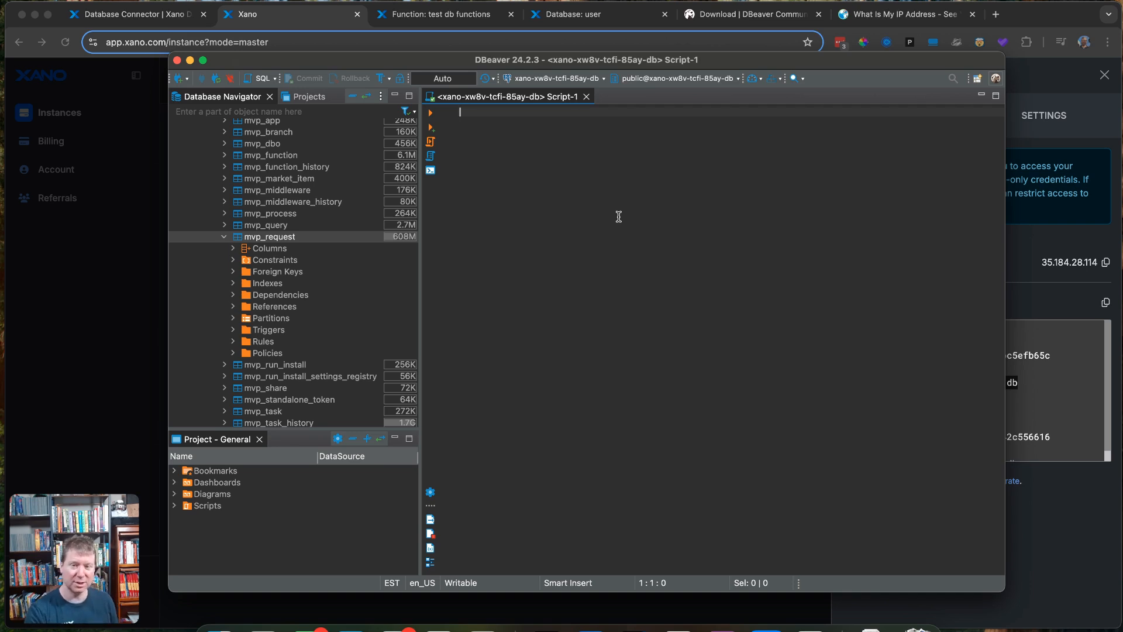
key(super+v)
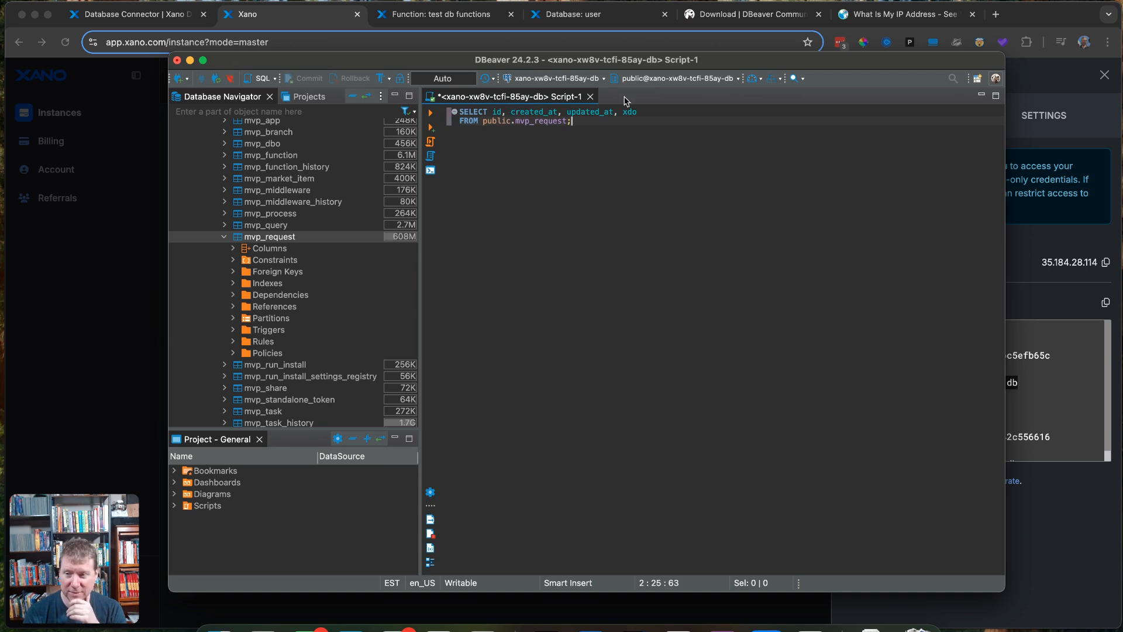
key(BackSpace)
text(limit 10)
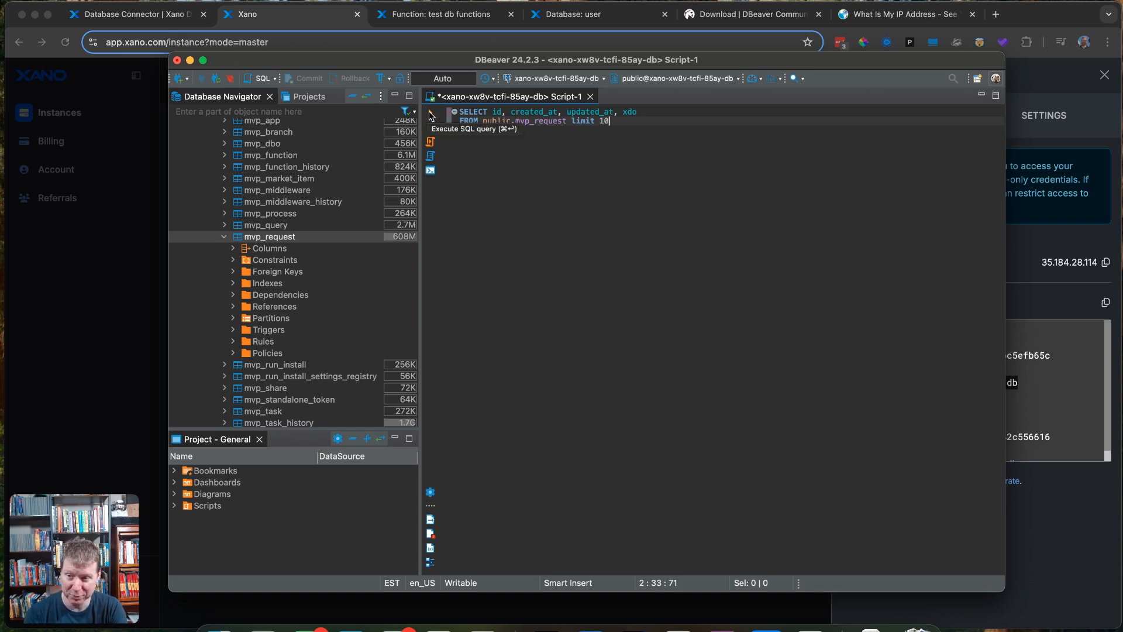
click(430, 114)
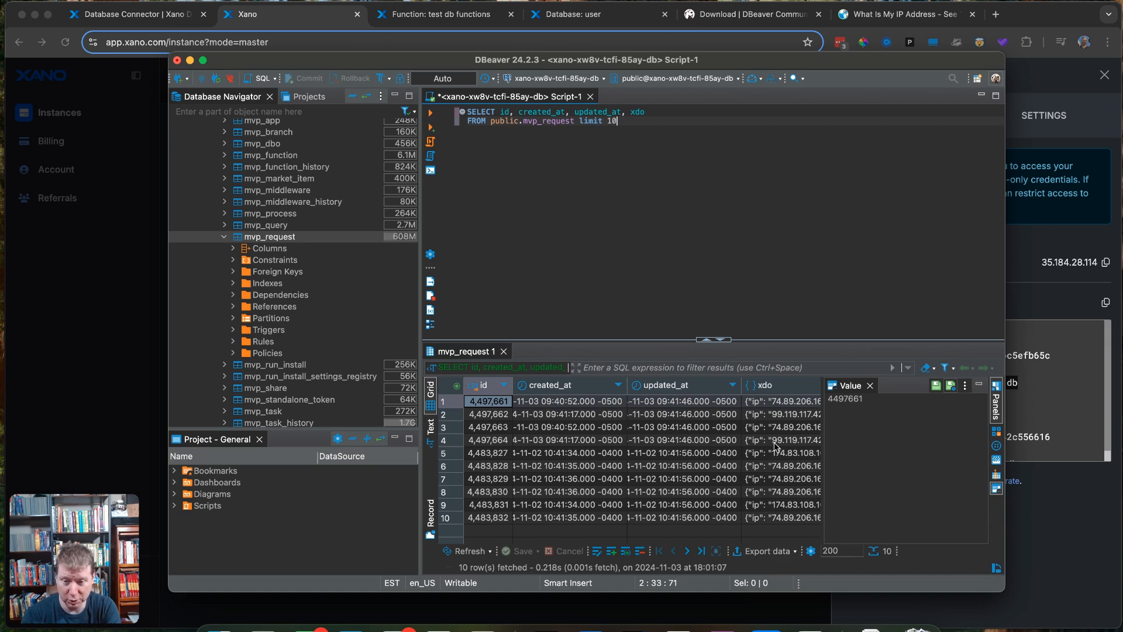
- Examine the columns of the mvp_request, mvp_process and mvp_query tables, and the xdo value of the first result row
click(232, 249)
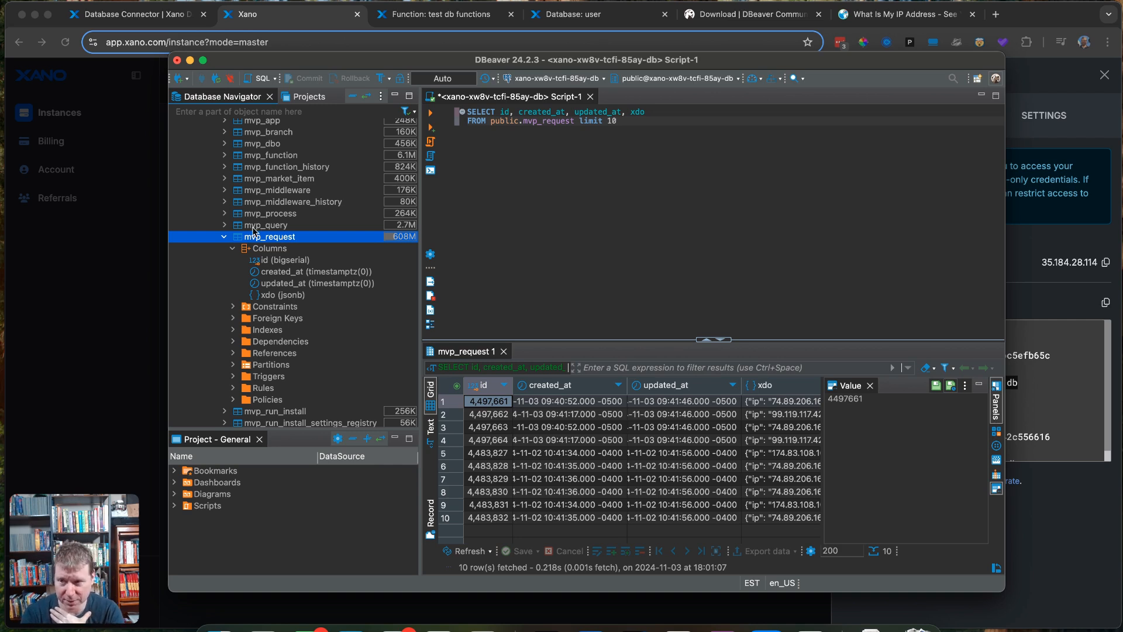
click(224, 216)
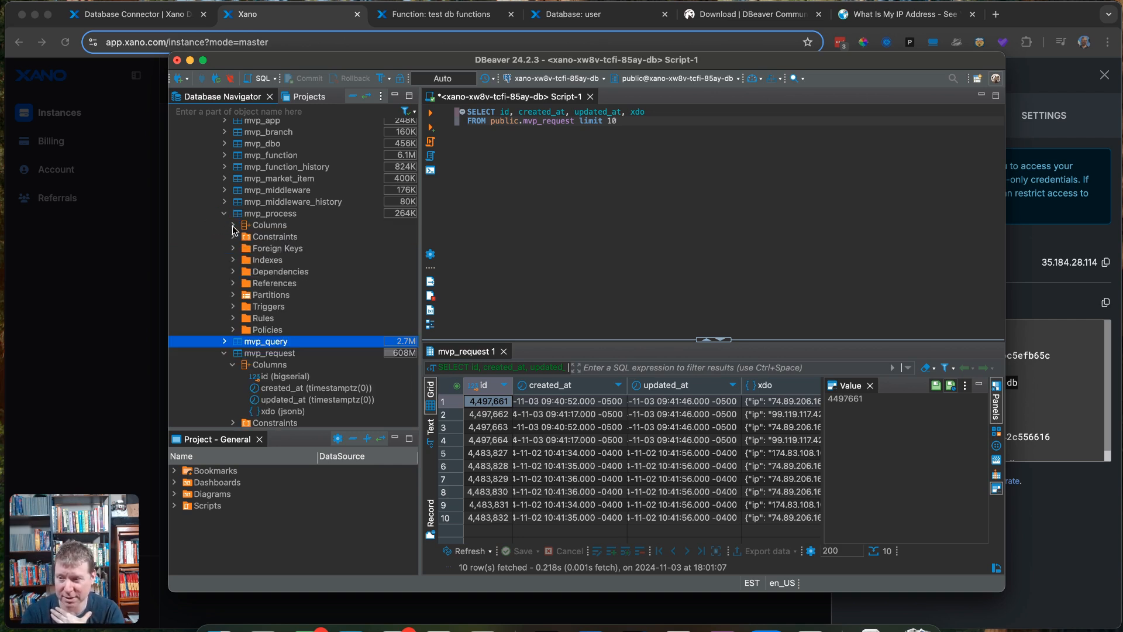
click(233, 226)
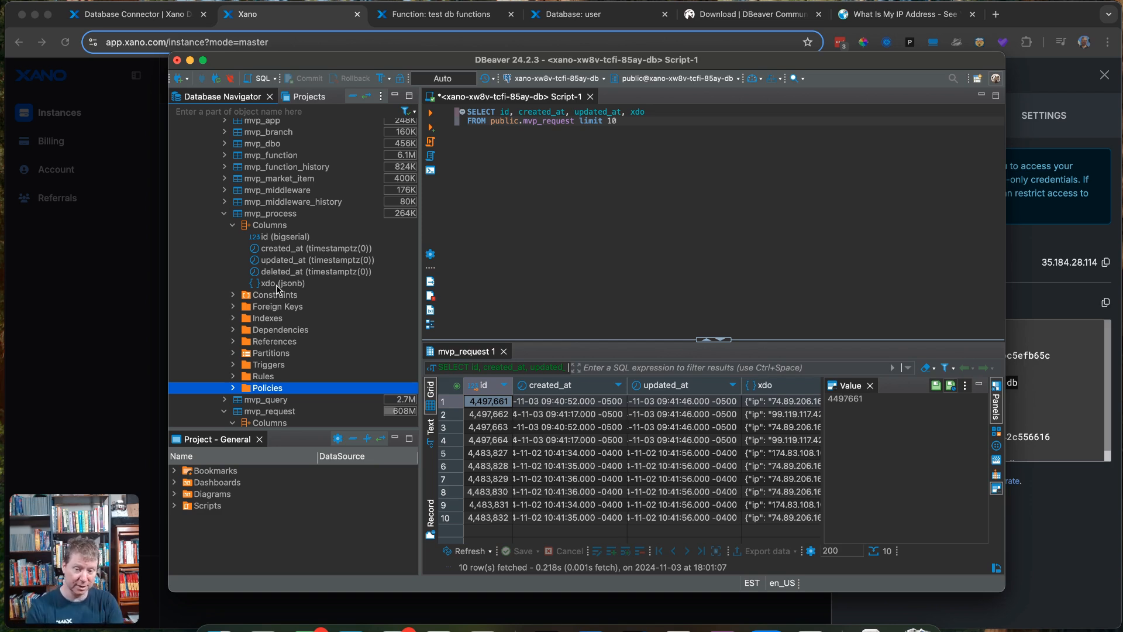
click(773, 402)
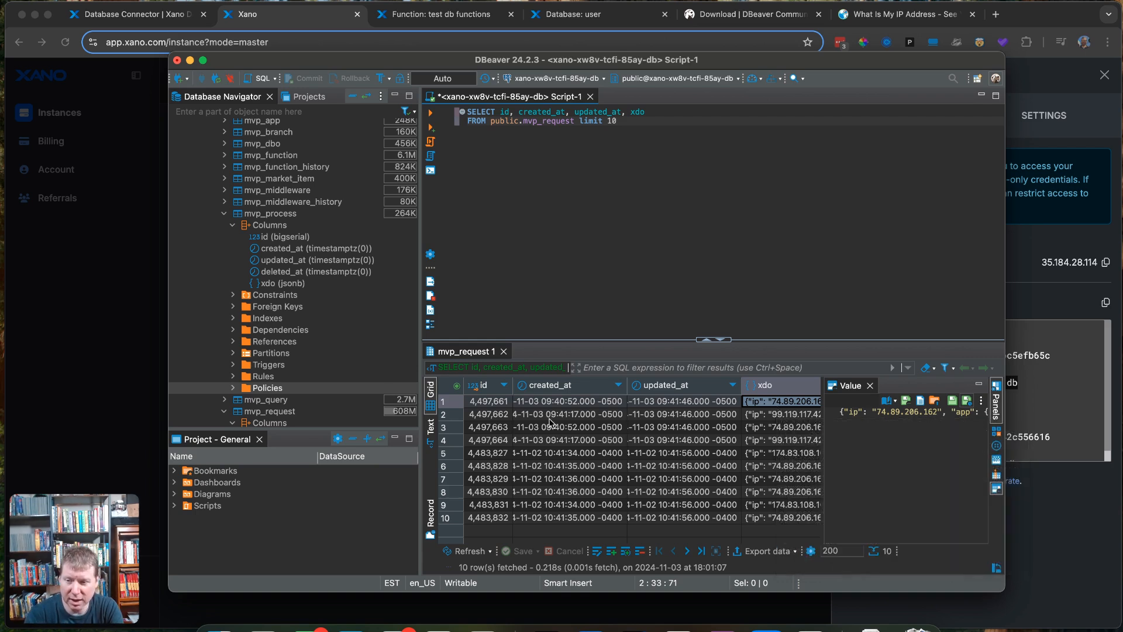
scroll(288, 280, down, 3)
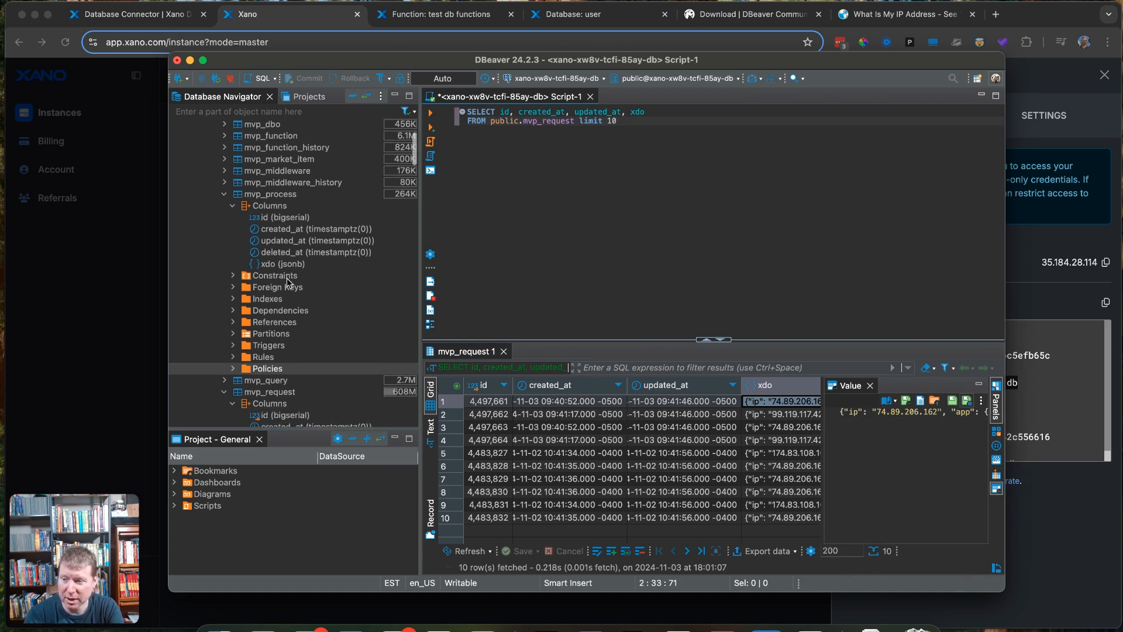
scroll(281, 278, down, 3)
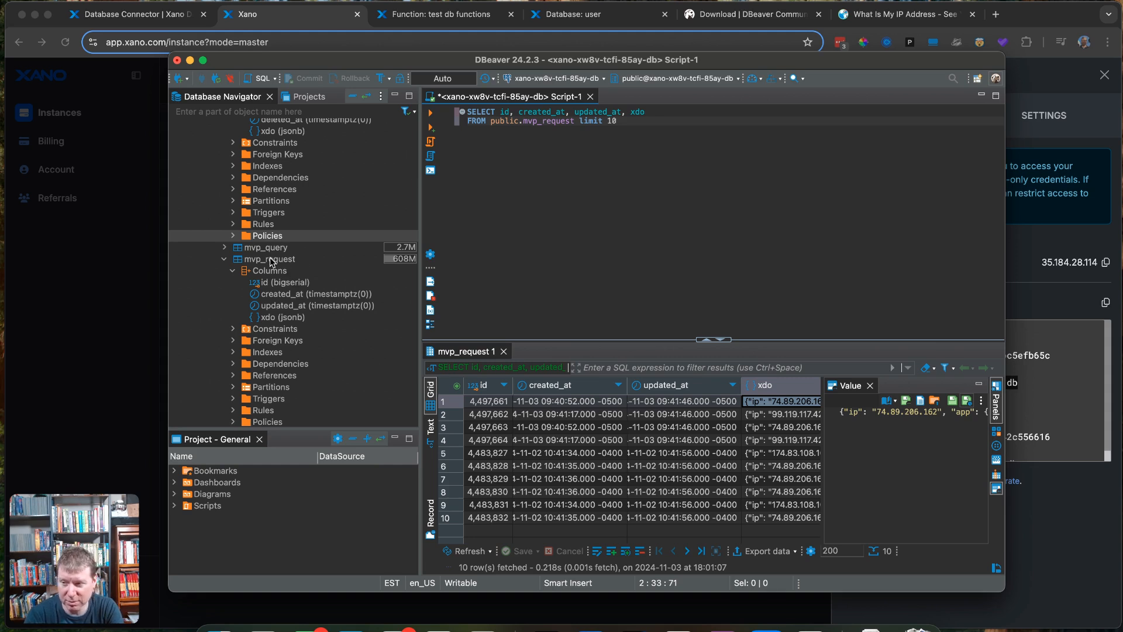
click(224, 248)
click(232, 258)
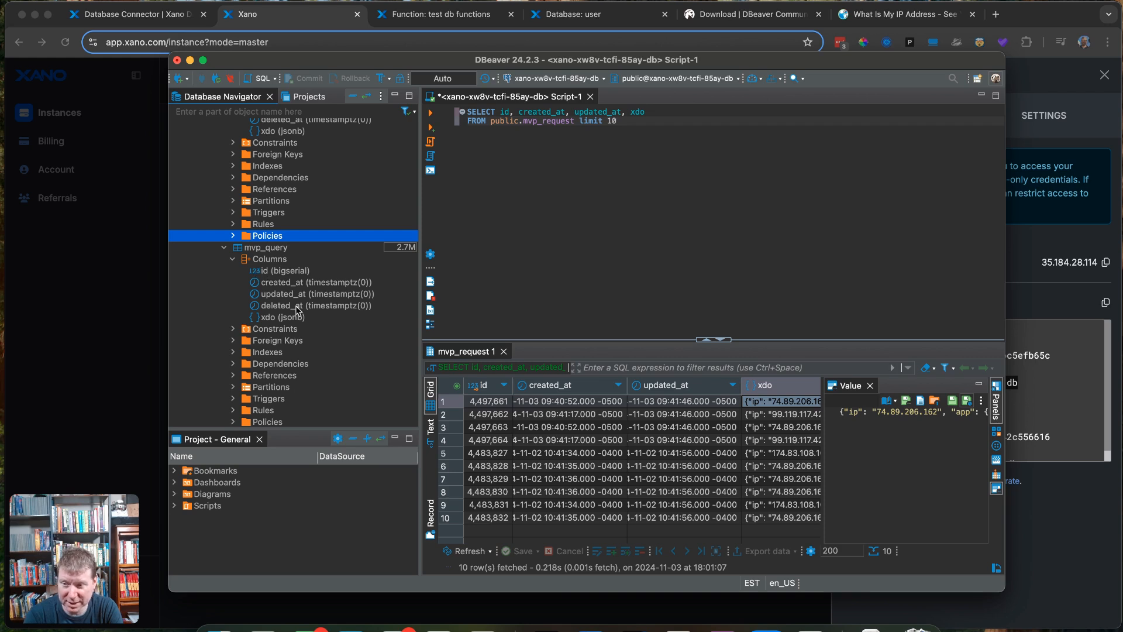
- Change the table in the SELECT statement to mvp_query and execute the query
double_click(567, 121)
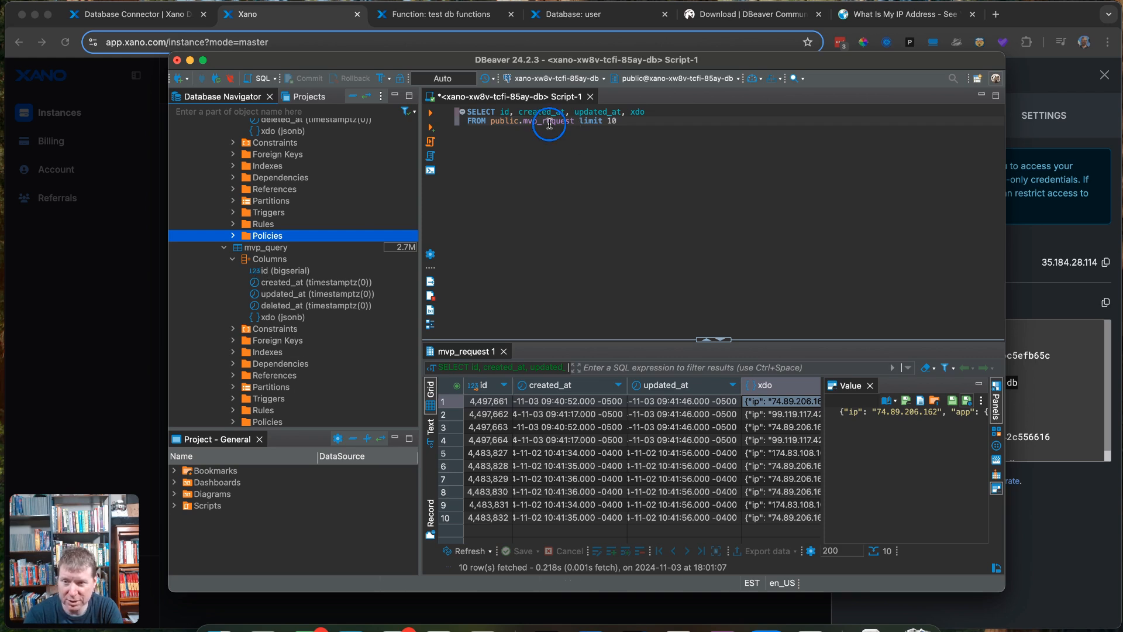
text(mvp_query)
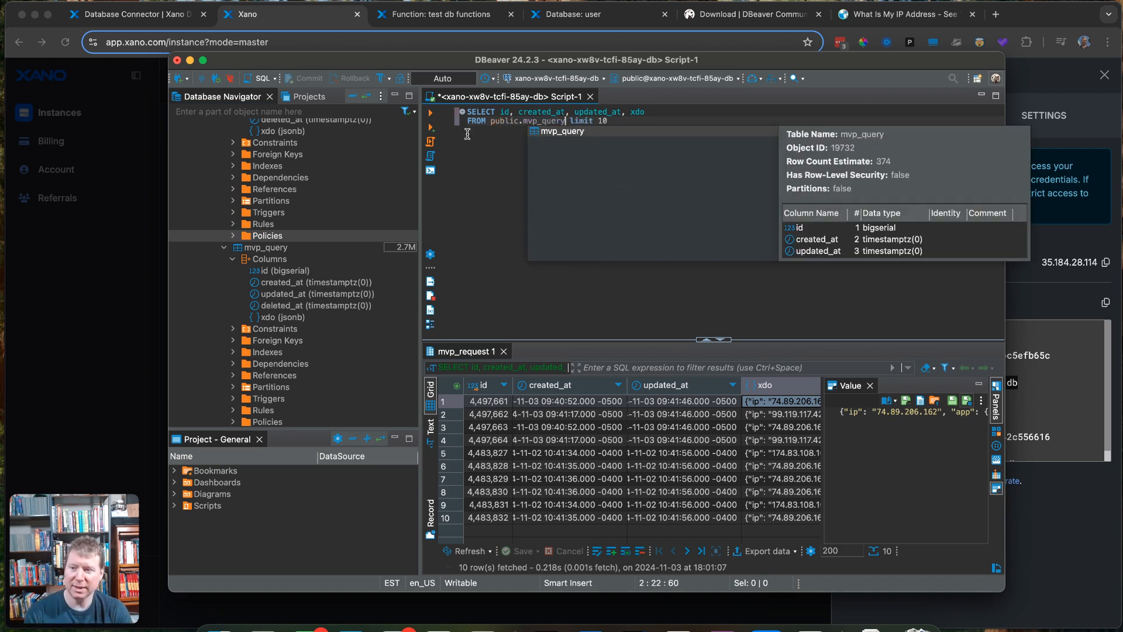
click(431, 114)
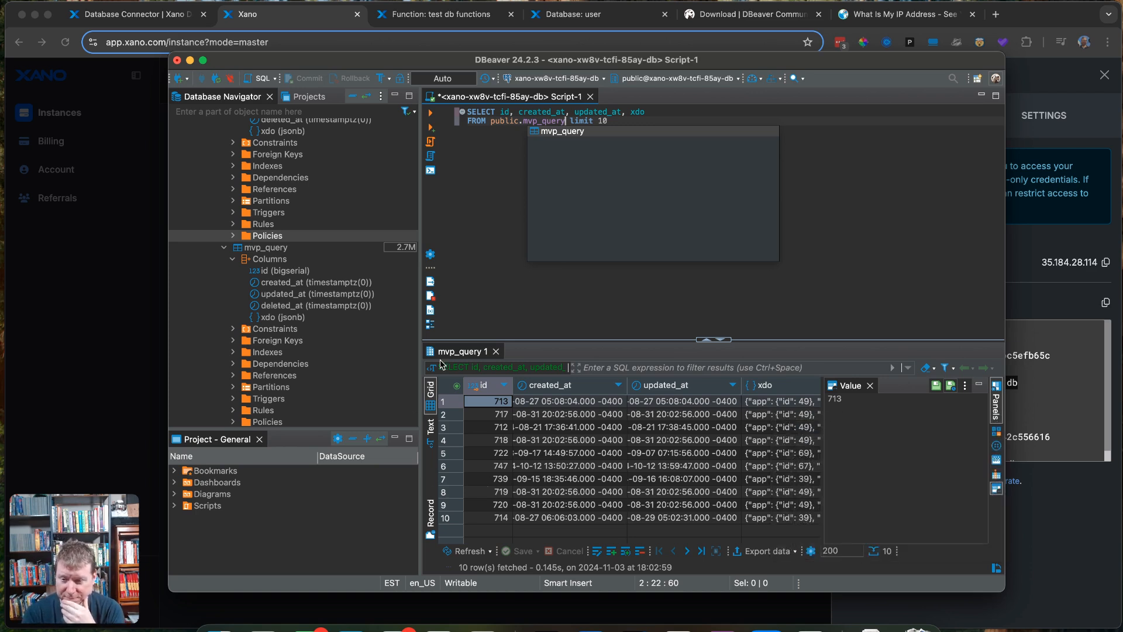
- Collapse the mvp_query and mvp_request tables in the navigator tree and browse down to the mvpw19 tables
scroll(313, 310, down, 1)
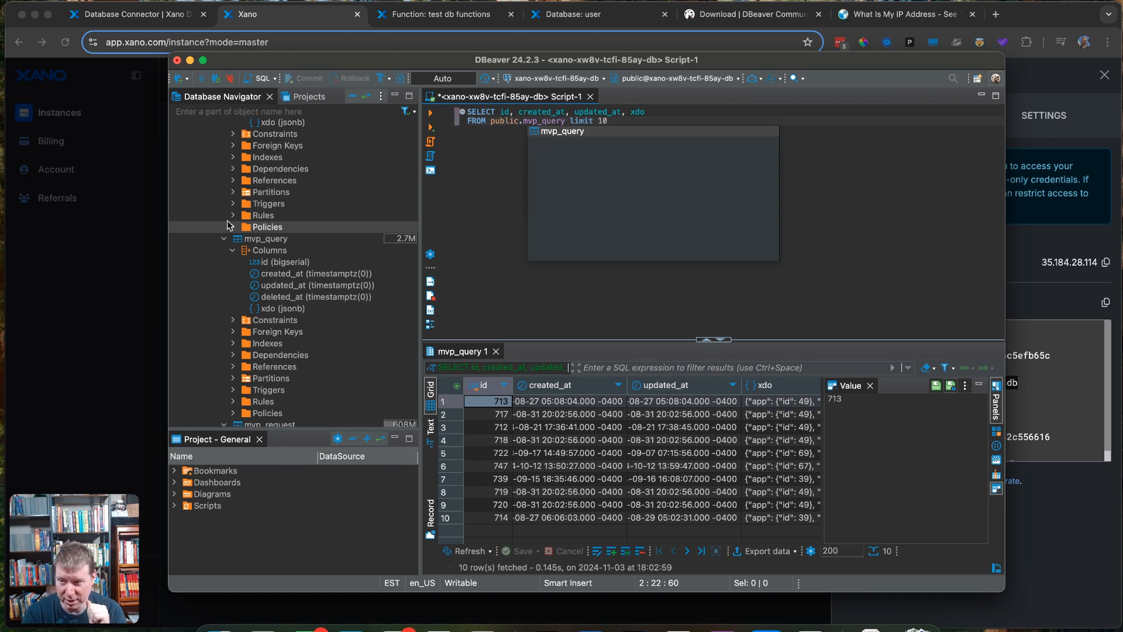
click(225, 242)
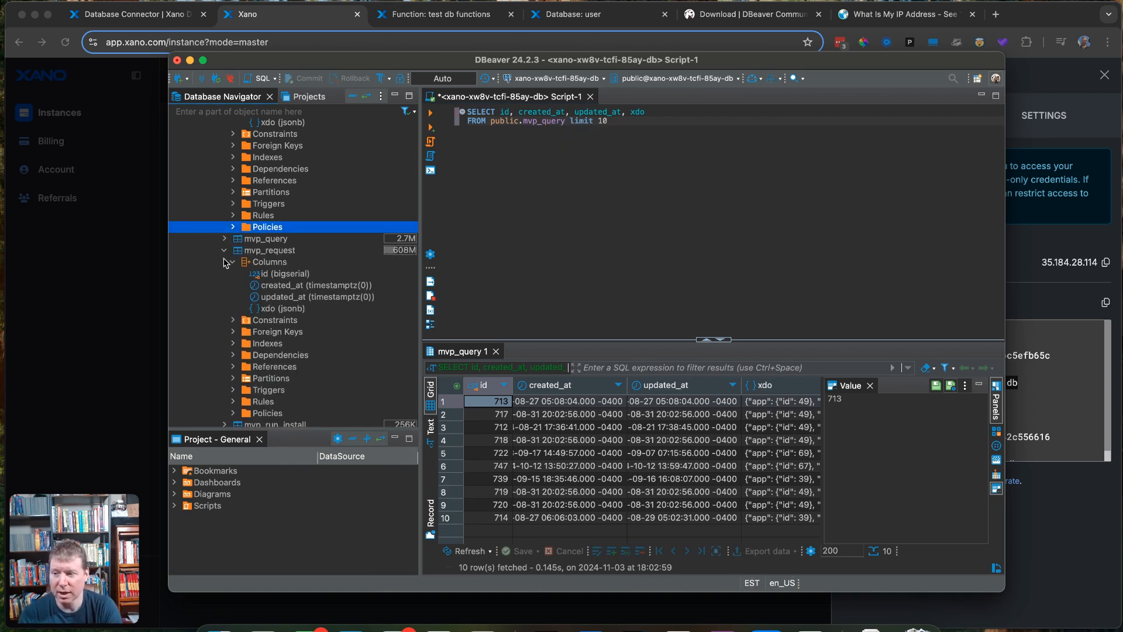
click(225, 254)
scroll(225, 255, down, 5)
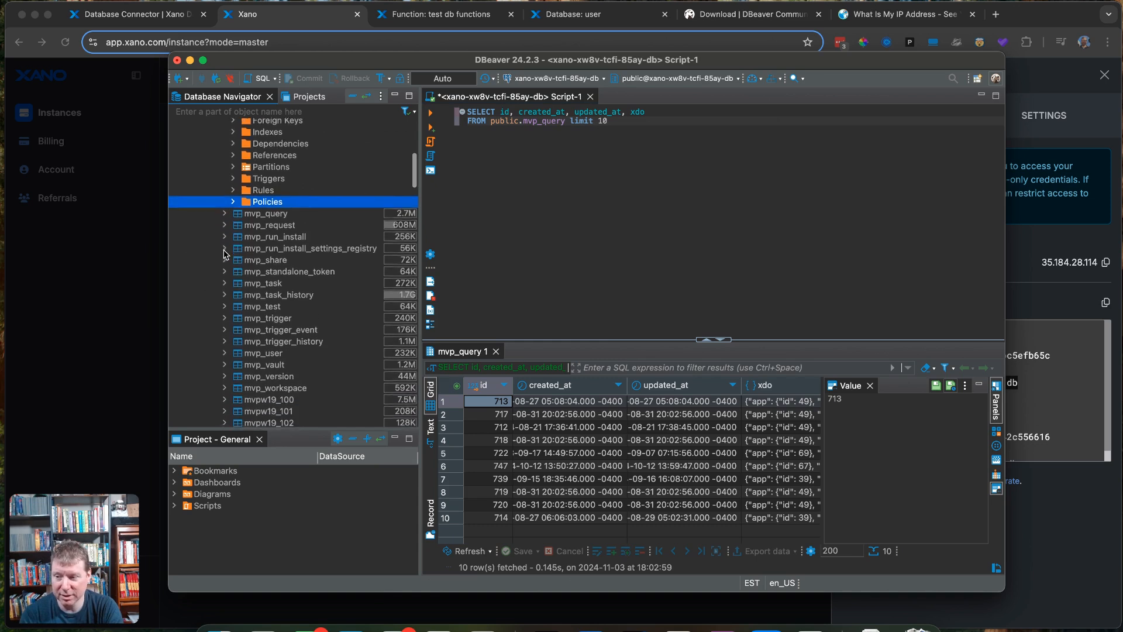
scroll(239, 190, down, 3)
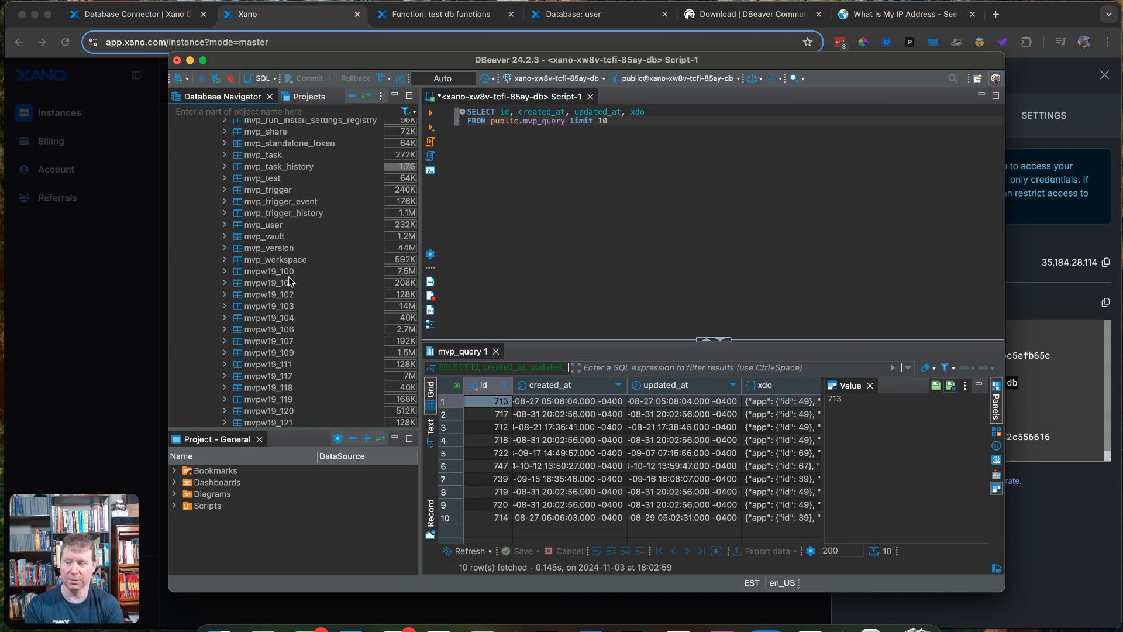
- Switch to Xano in the browser, close the Database Connector details, and open workspace #1 of the server instance
click(278, 14)
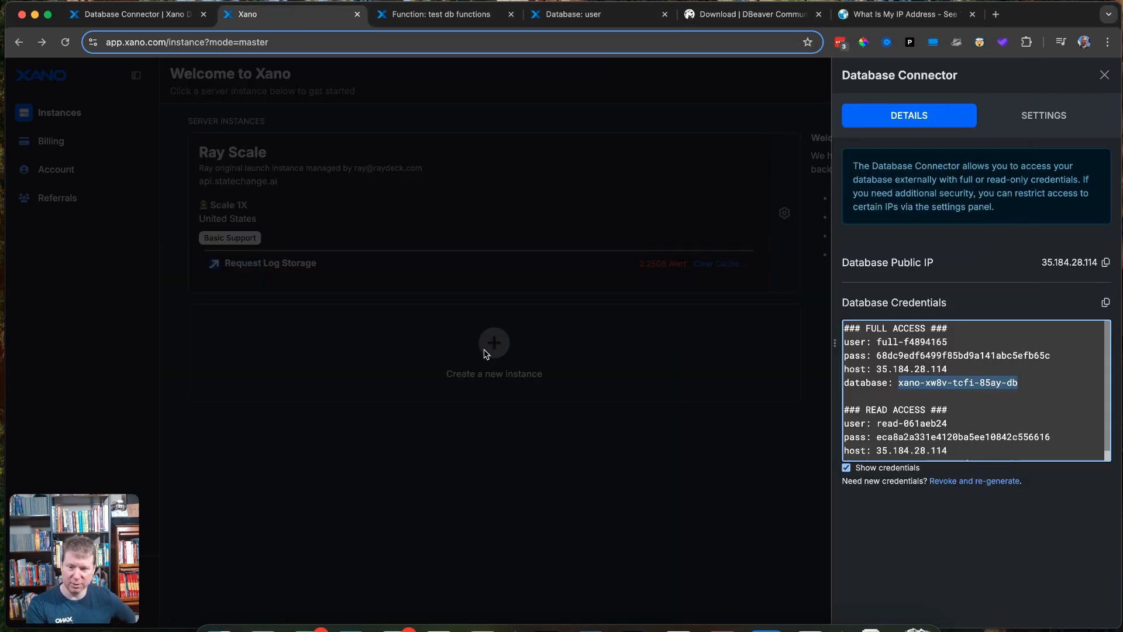
click(691, 449)
click(374, 472)
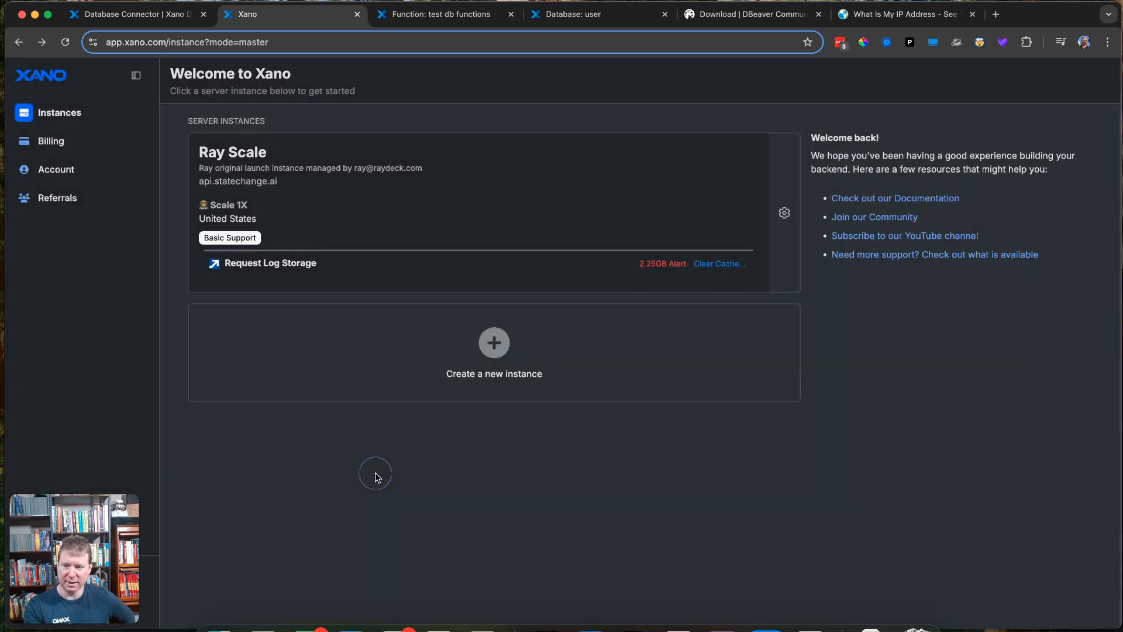
click(244, 192)
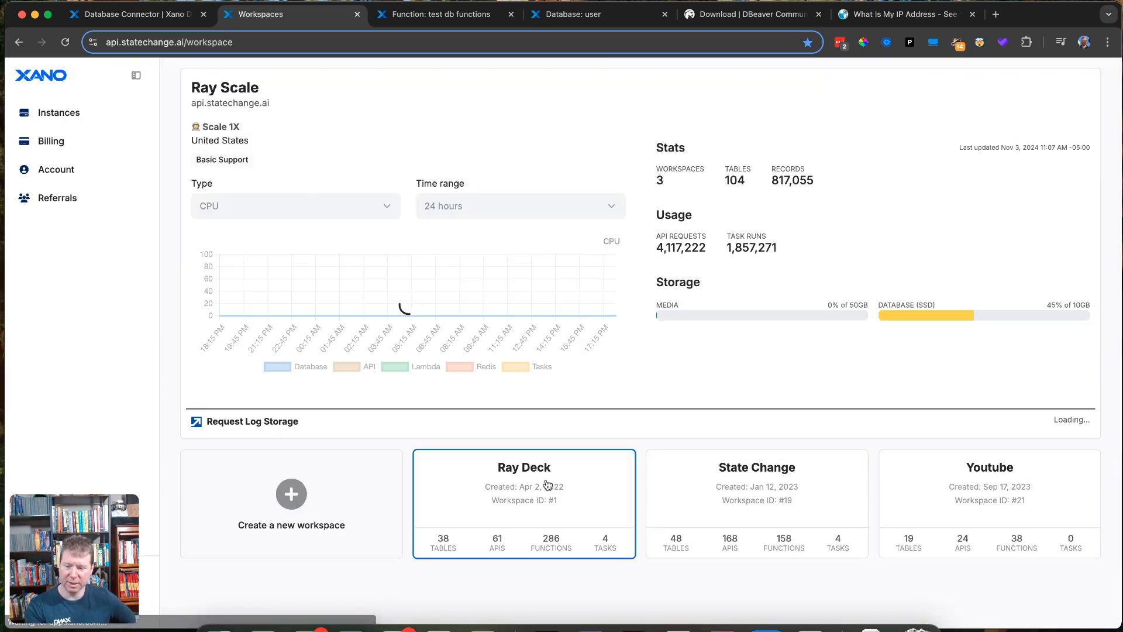
click(492, 469)
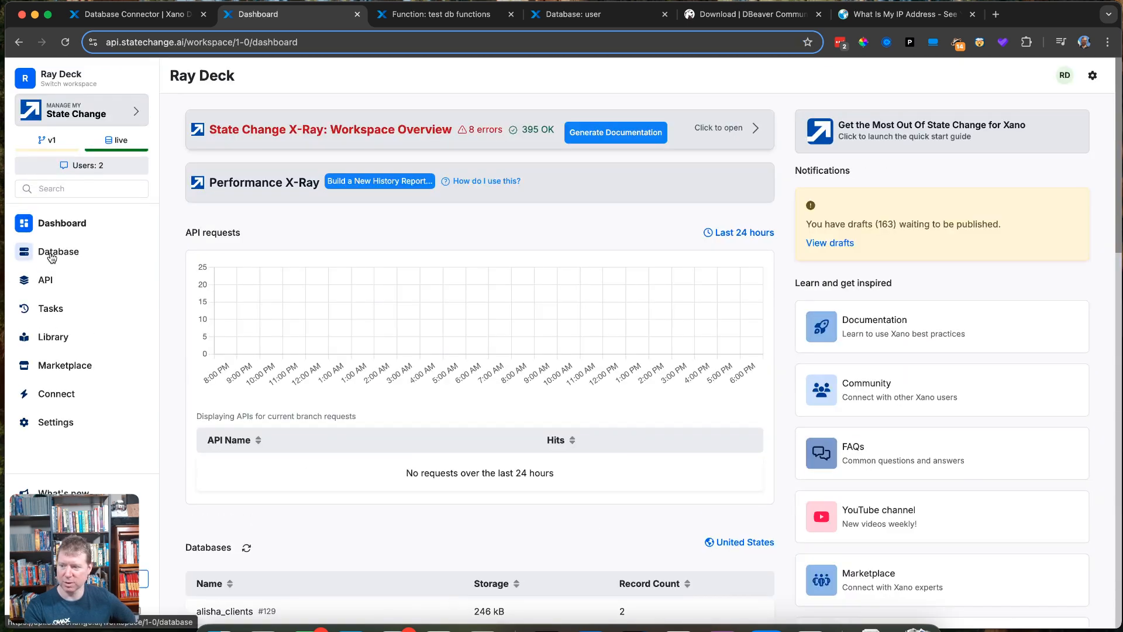
- Open the hs_contracts table from the workspace's database and check the workspace and table IDs in its web address
click(56, 252)
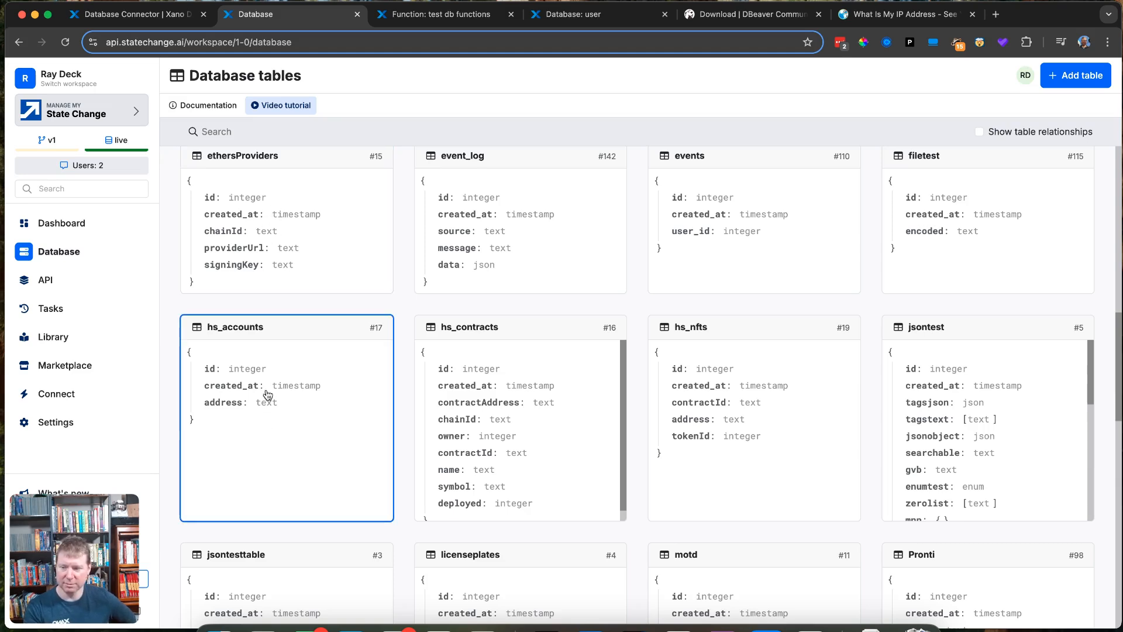
click(480, 410)
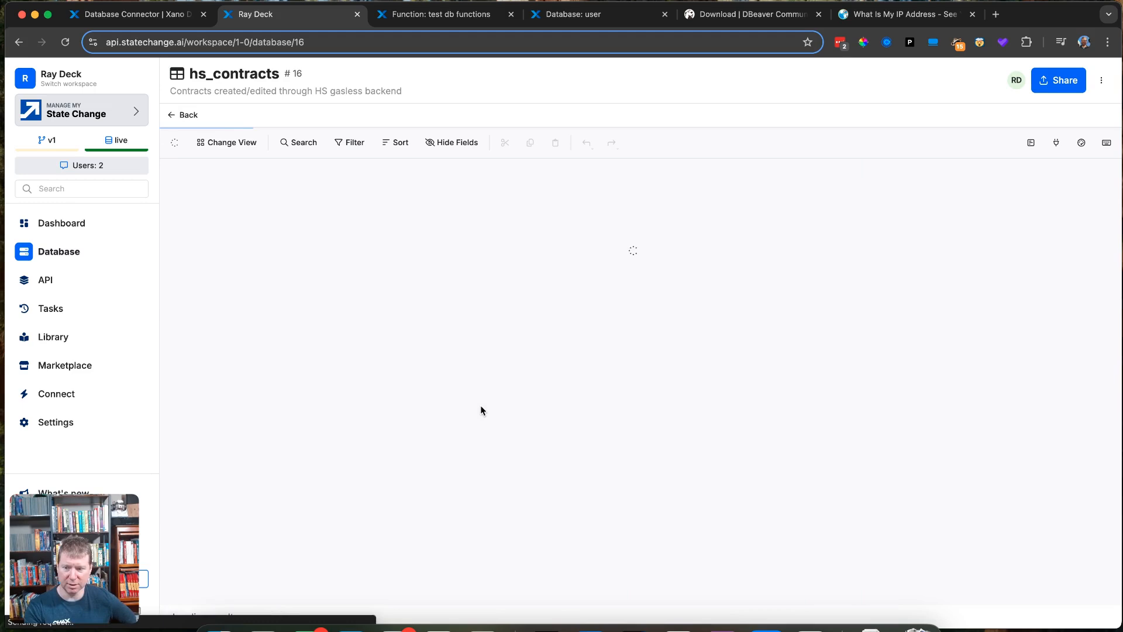
click(557, 234)
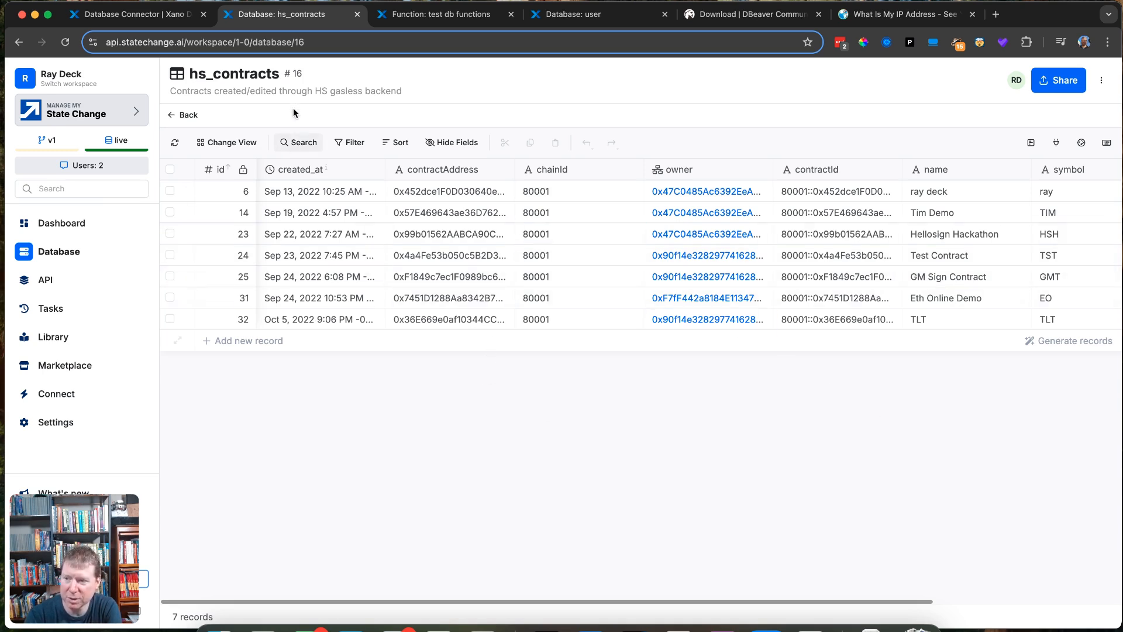
click(240, 42)
drag(234, 43, 235, 48)
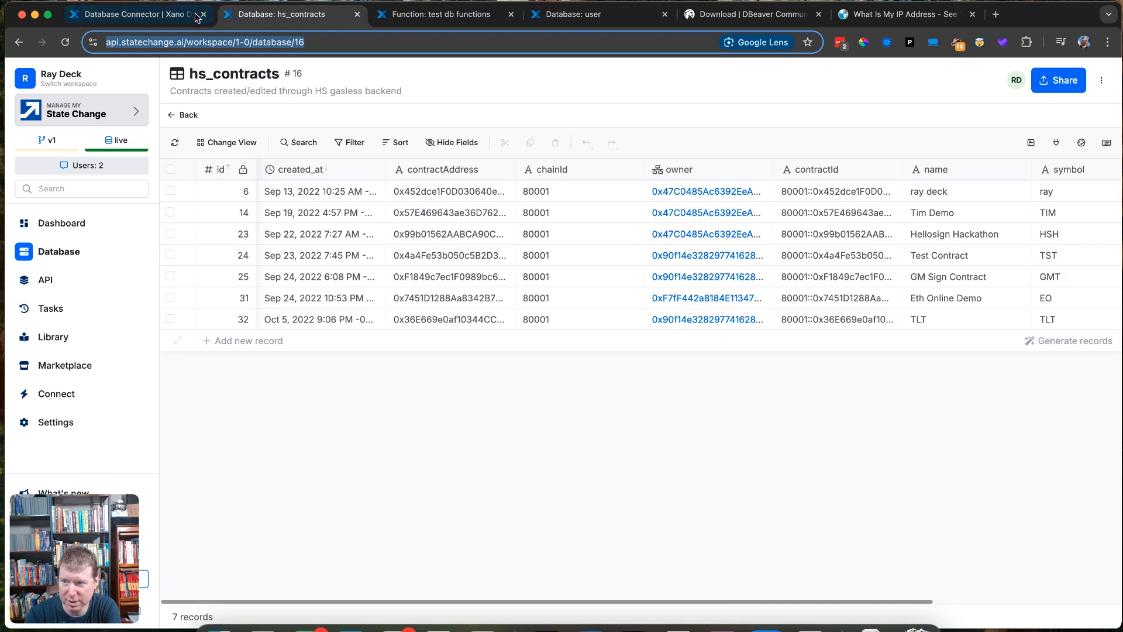
click(146, 14)
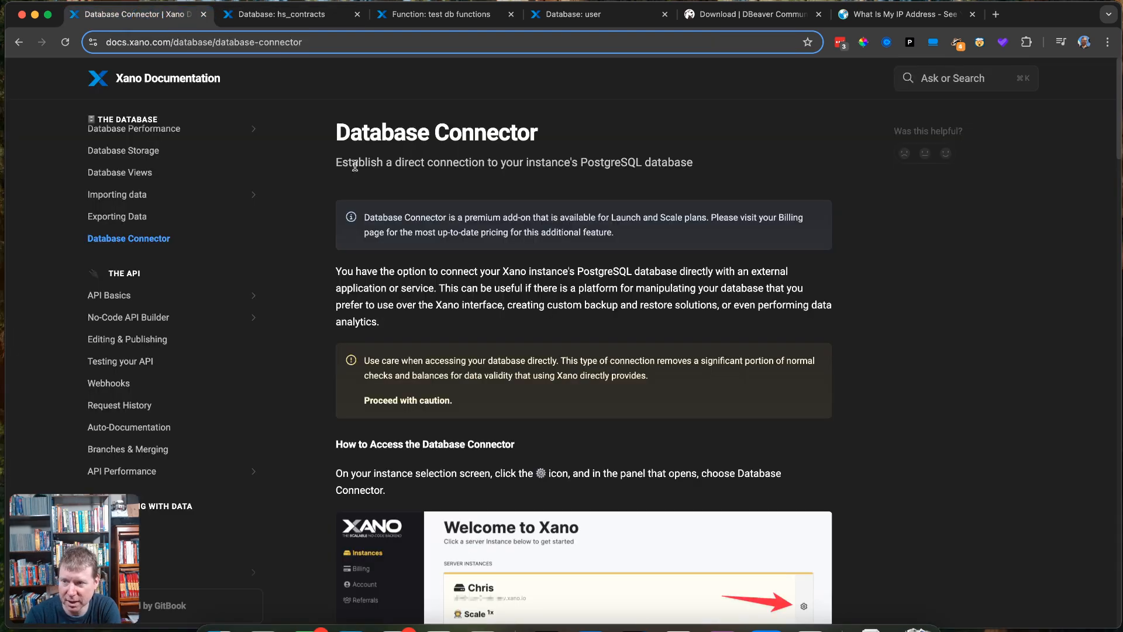
click(280, 14)
- Switch back to DBeaver and select the mvpw1_16 table in the public schema
key(super+Tab)
scroll(287, 322, down, 3)
scroll(286, 322, down, 15)
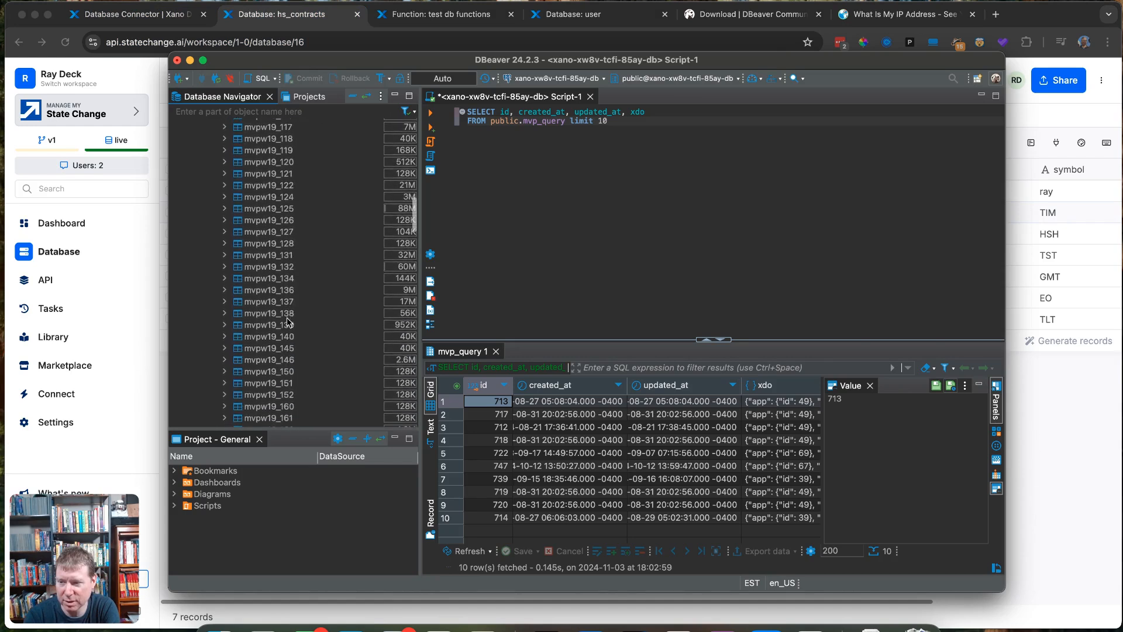
scroll(287, 322, down, 3)
scroll(269, 265, down, 8)
scroll(270, 264, down, 5)
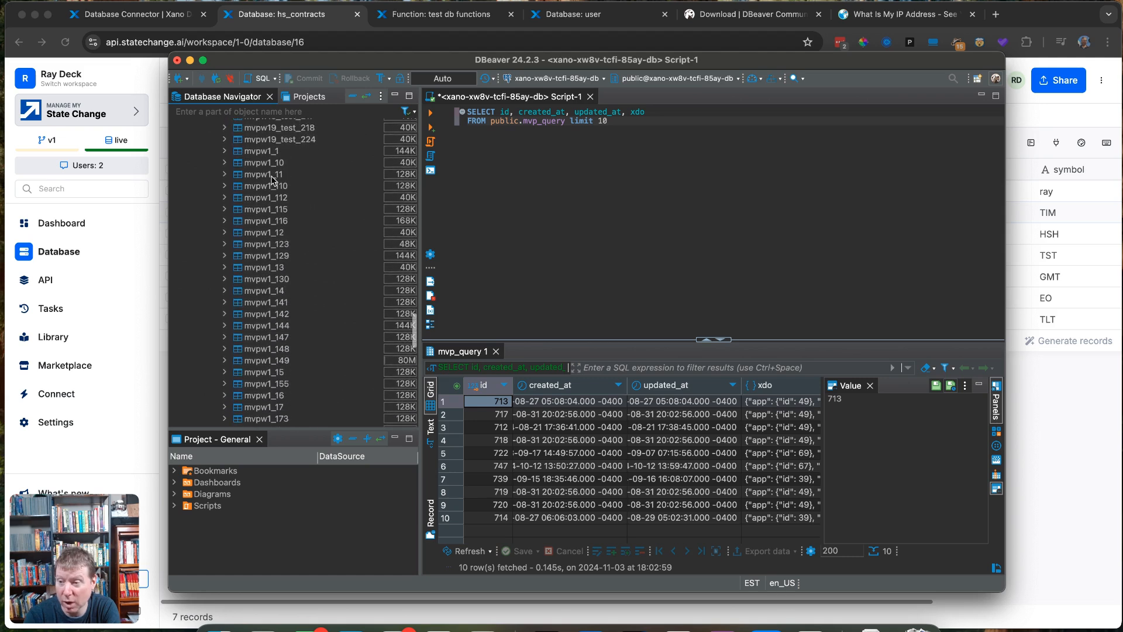
scroll(271, 304, down, 4)
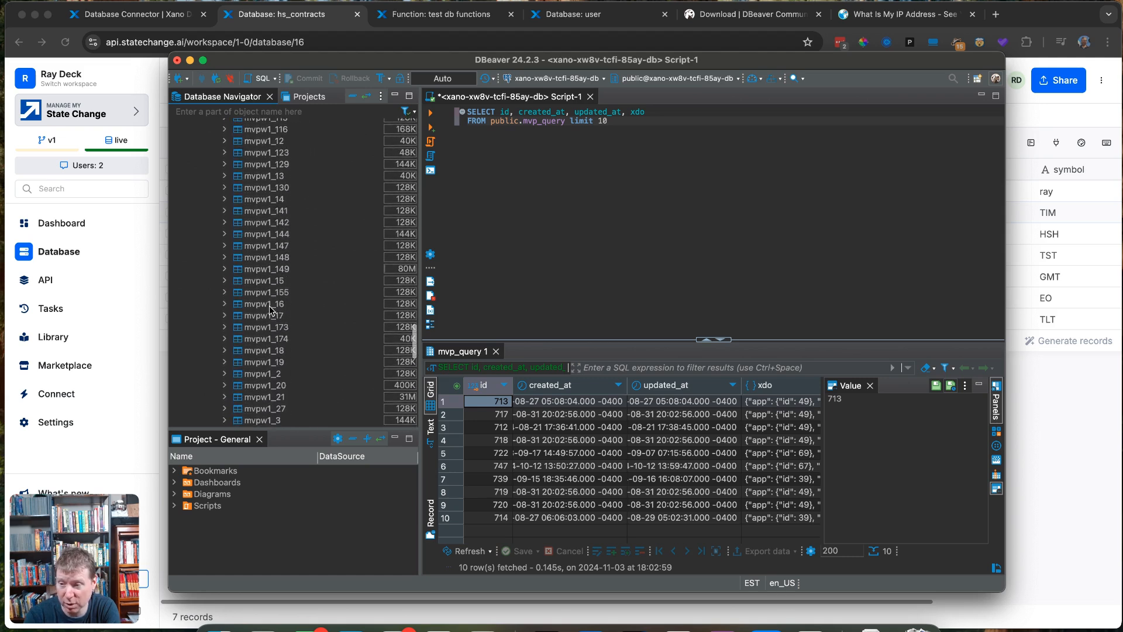
click(270, 305)
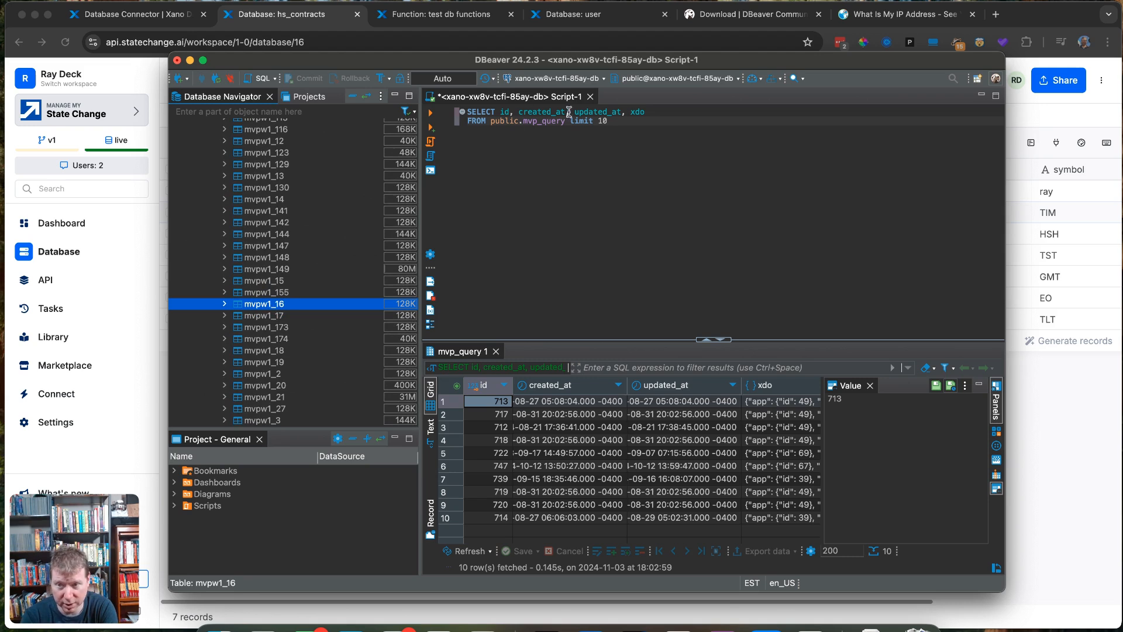
- Replace the table name in the SELECT statement with mvpw1_16
click(549, 121)
double_click(548, 121)
text(mvpw1)
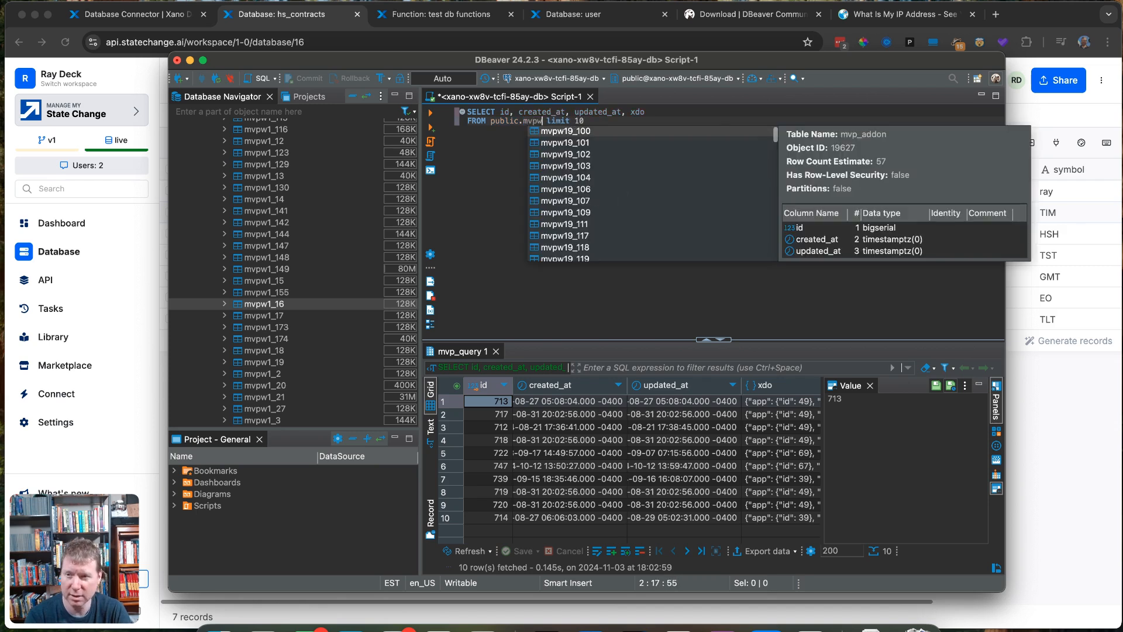
text(_16)
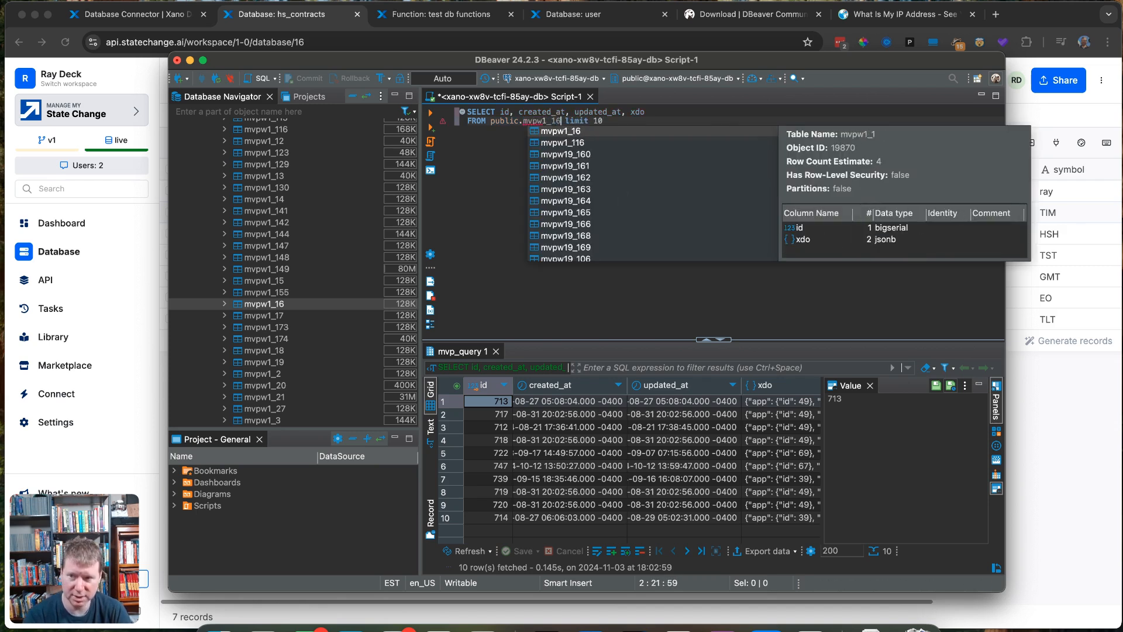
key(Escape)
- Expand the mvpw1_16 table's columns, remove created_at and updated_at from the SELECT statement, and execute it
click(529, 111)
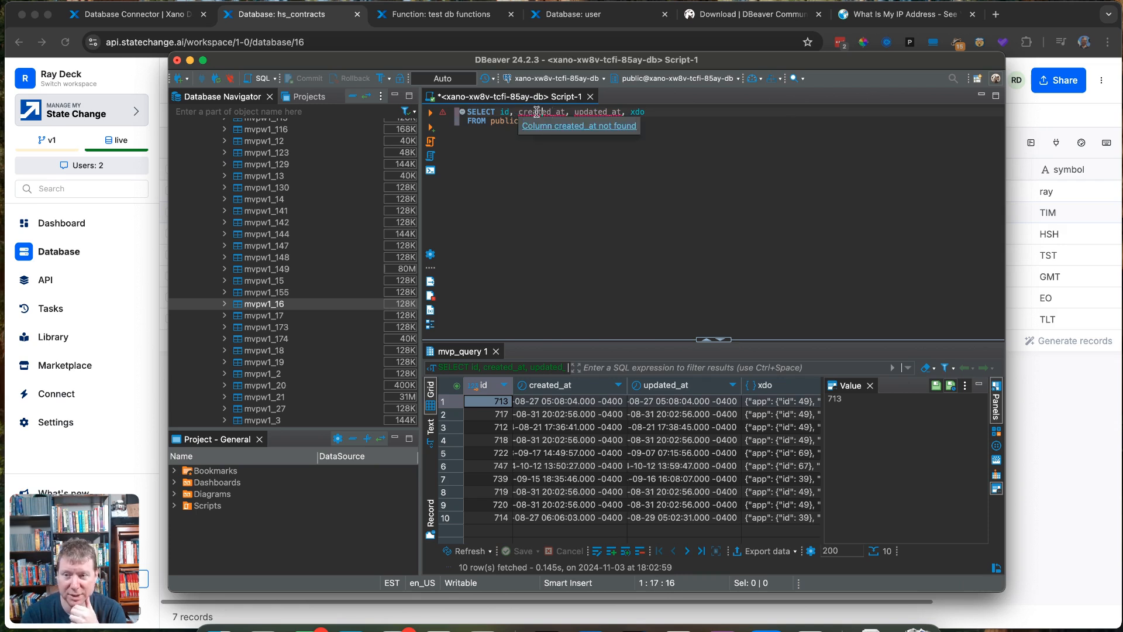
click(224, 303)
click(233, 315)
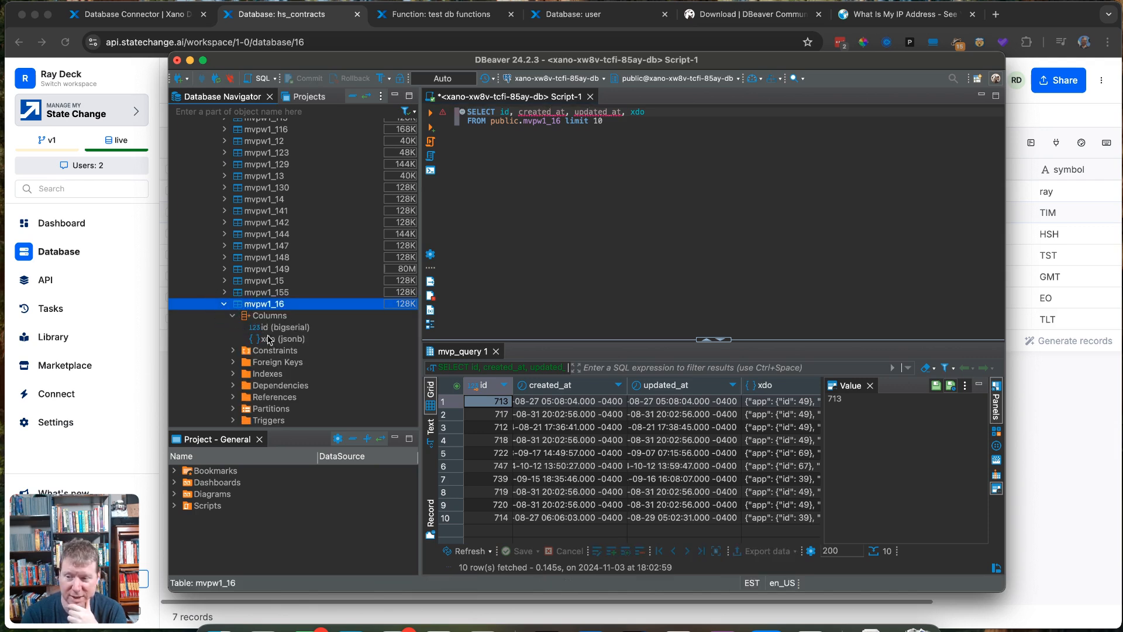
drag(517, 112, 625, 113)
text(\)
key(BackSpace)
key(BackSpace)
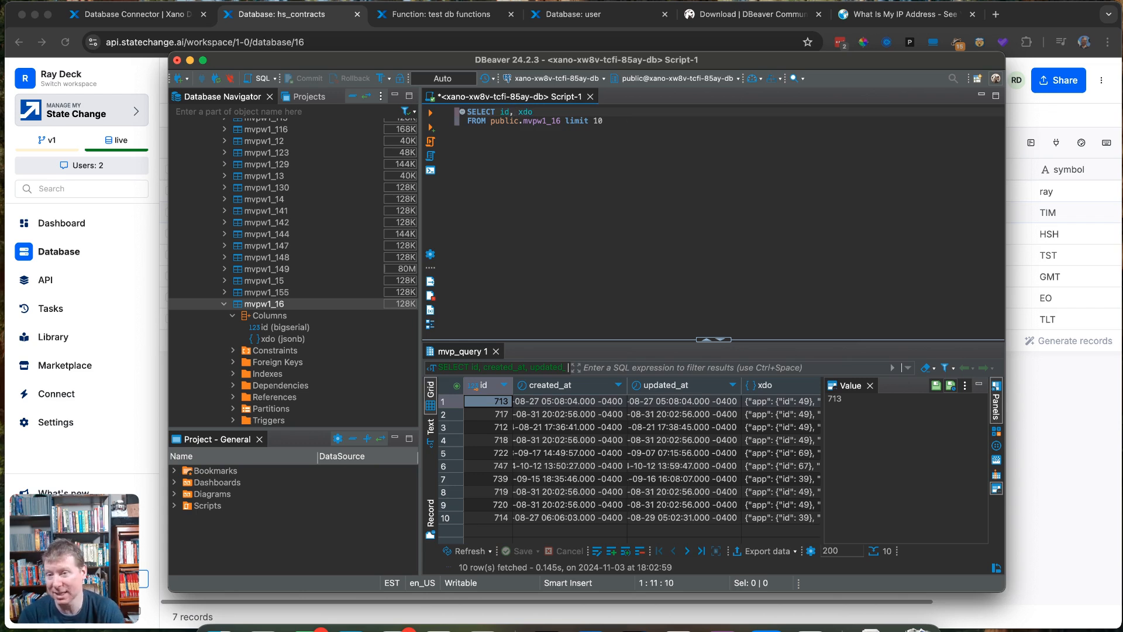
click(430, 113)
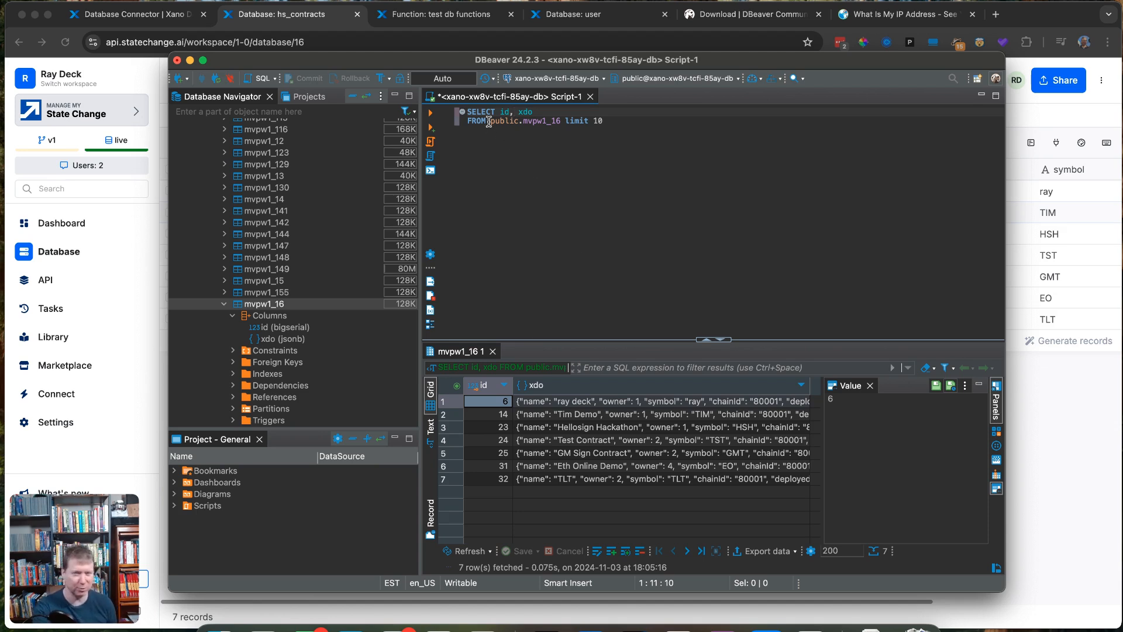
- Examine the id and xdo columns of the query and the xdo values of the fourth and fifth result rows
double_click(524, 111)
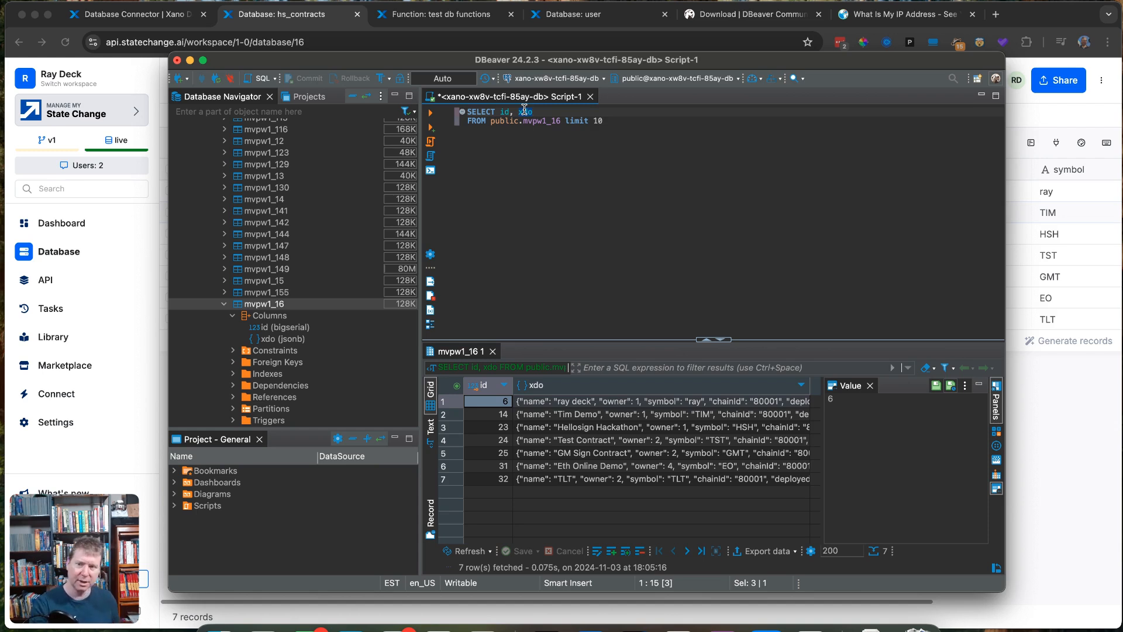
double_click(505, 111)
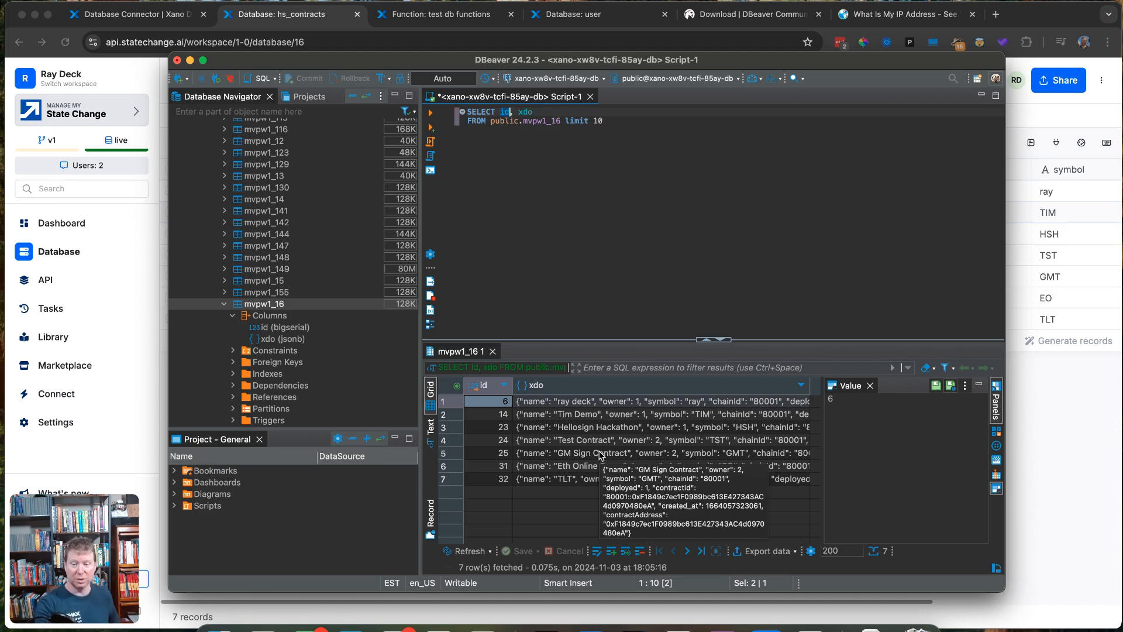
click(659, 439)
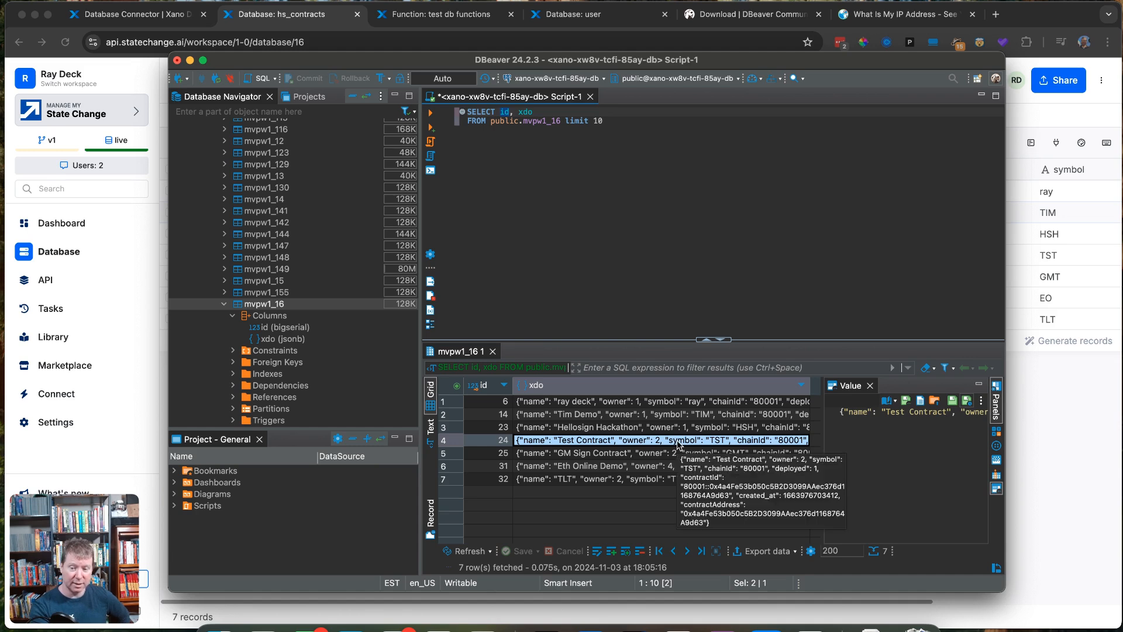
click(658, 453)
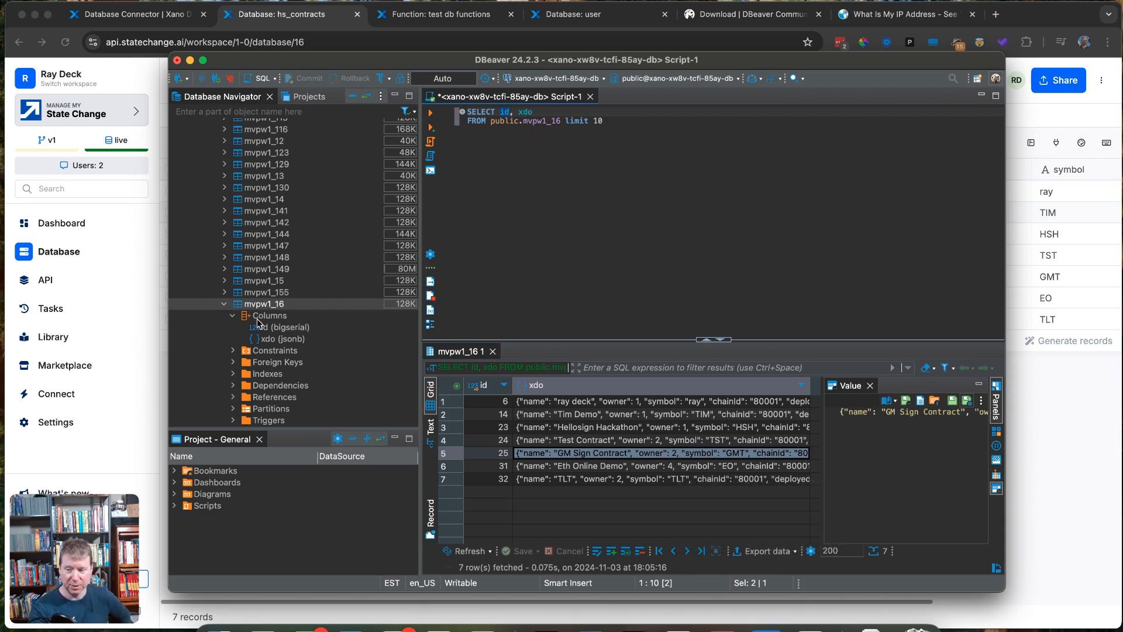
- Collapse the mvpw1_16 table and the public schema's Tables folder in the navigator tree
click(224, 305)
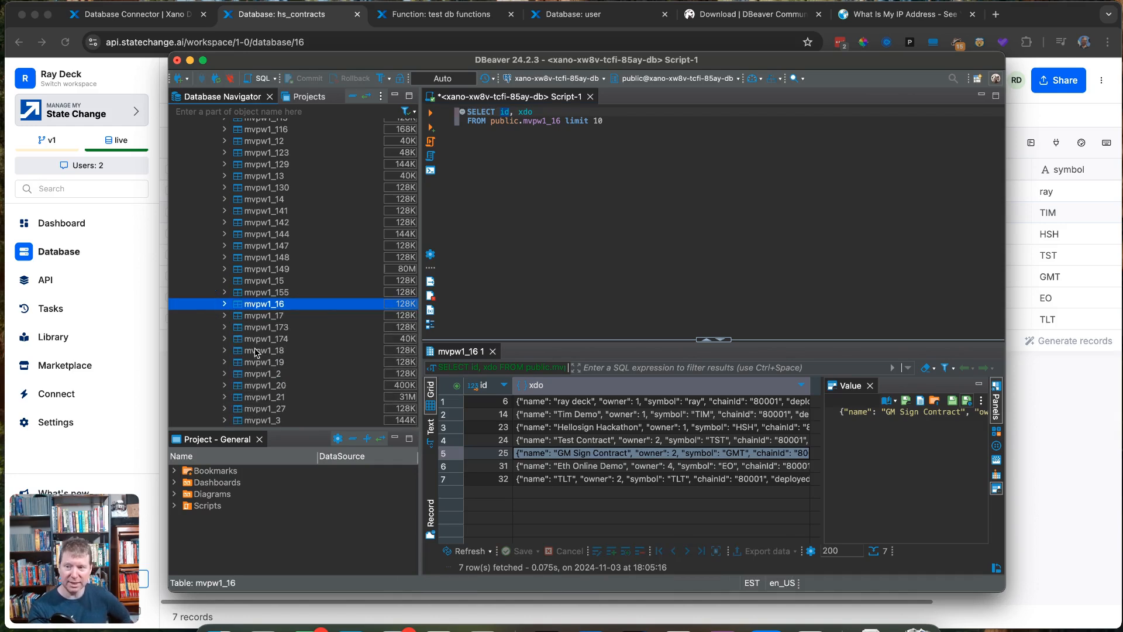
scroll(256, 351, up, 3)
scroll(256, 351, up, 15)
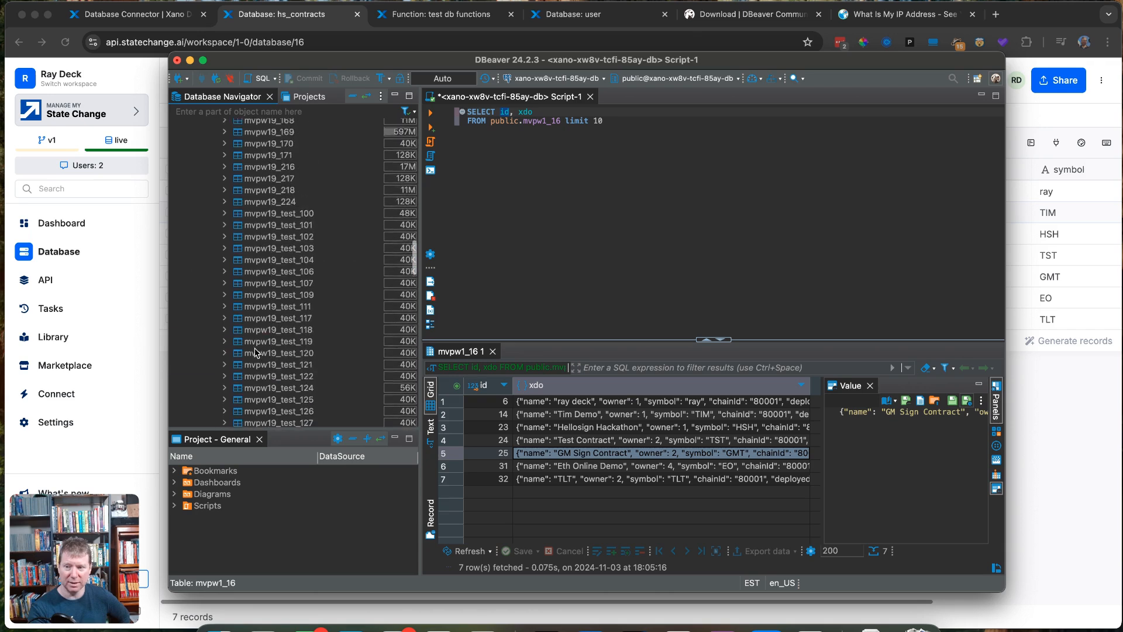
click(216, 195)
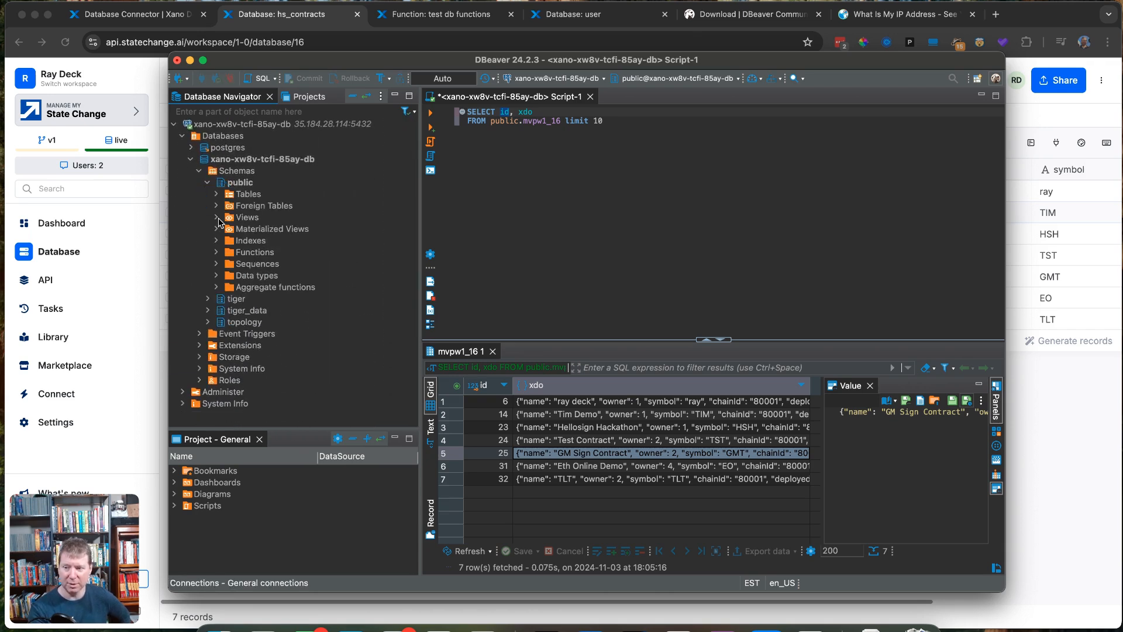
- Expand the public schema's Views folder and locate the x1_16 view
click(218, 218)
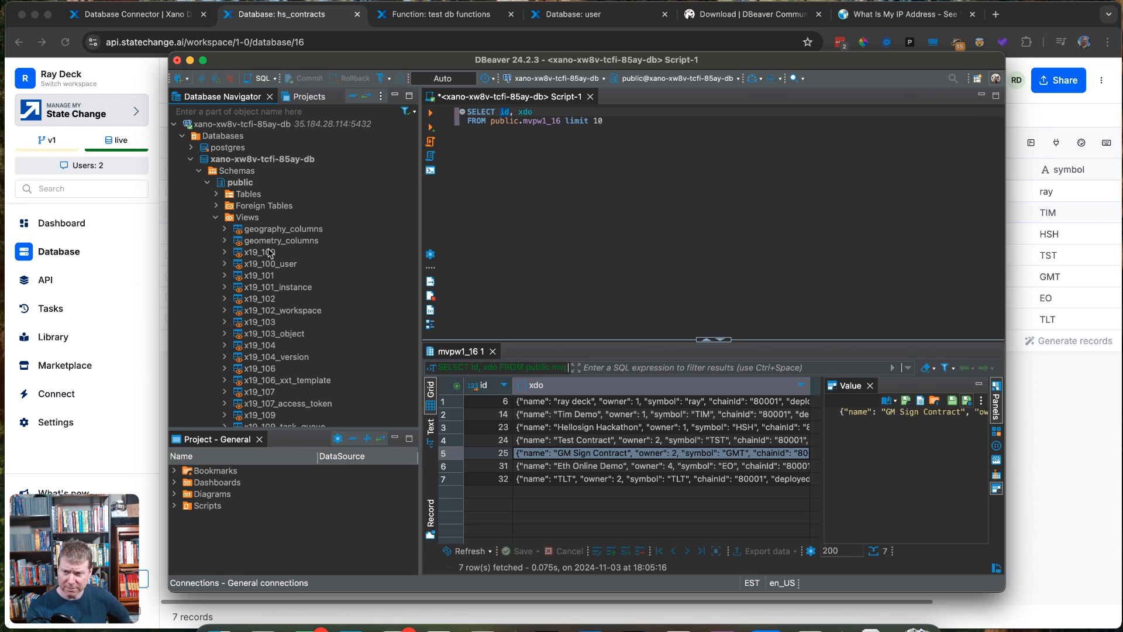
scroll(255, 369, down, 10)
scroll(254, 368, down, 10)
scroll(254, 369, down, 15)
scroll(254, 369, up, 10)
scroll(254, 369, down, 5)
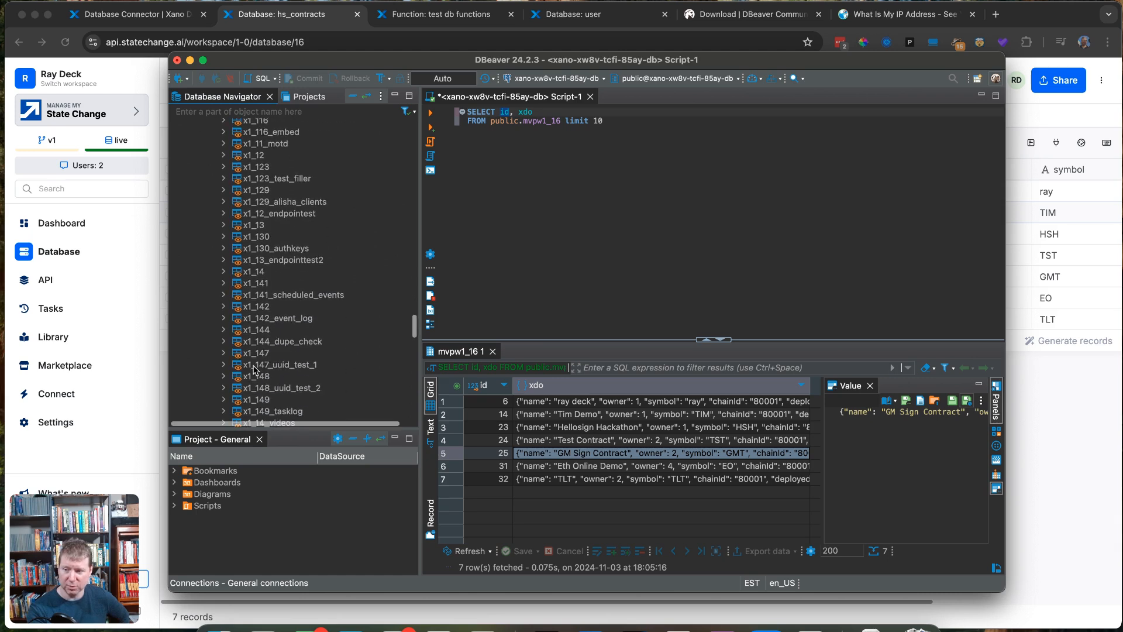
scroll(254, 369, down, 5)
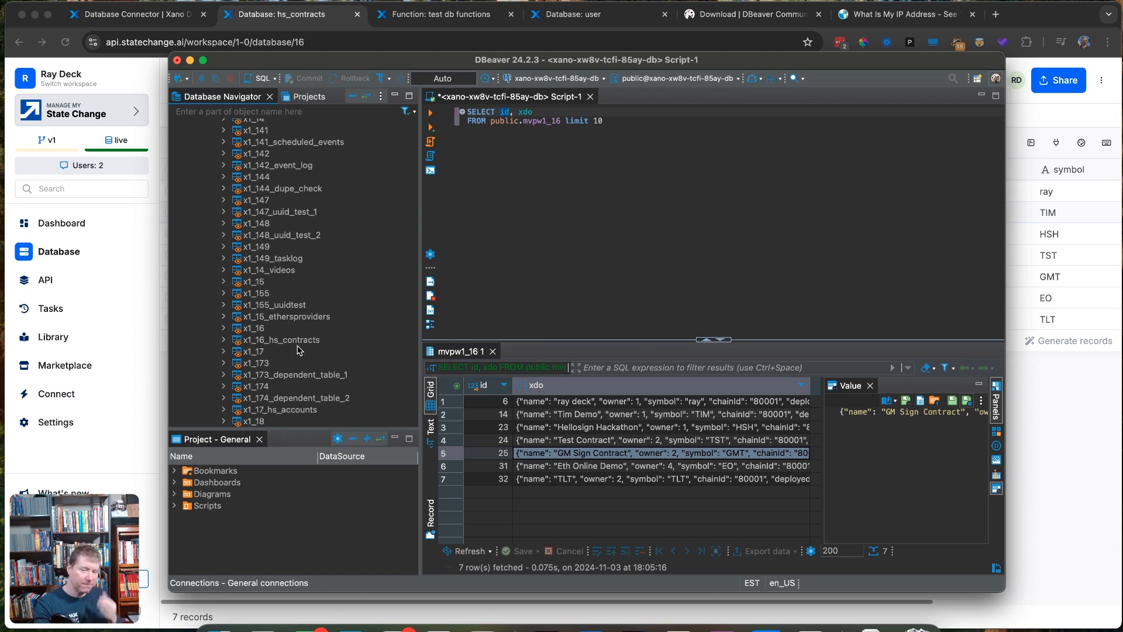
- Open the x1_16 view and examine its SQL source, including the mvpw1_16.id column in the SELECT statement
right_click(253, 330)
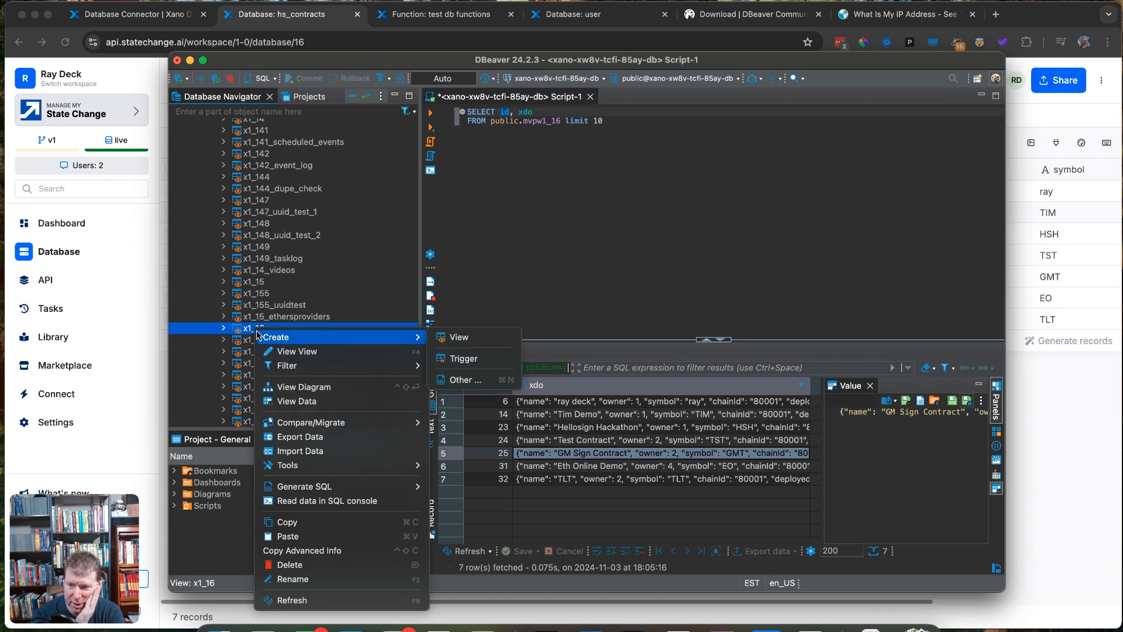
click(295, 353)
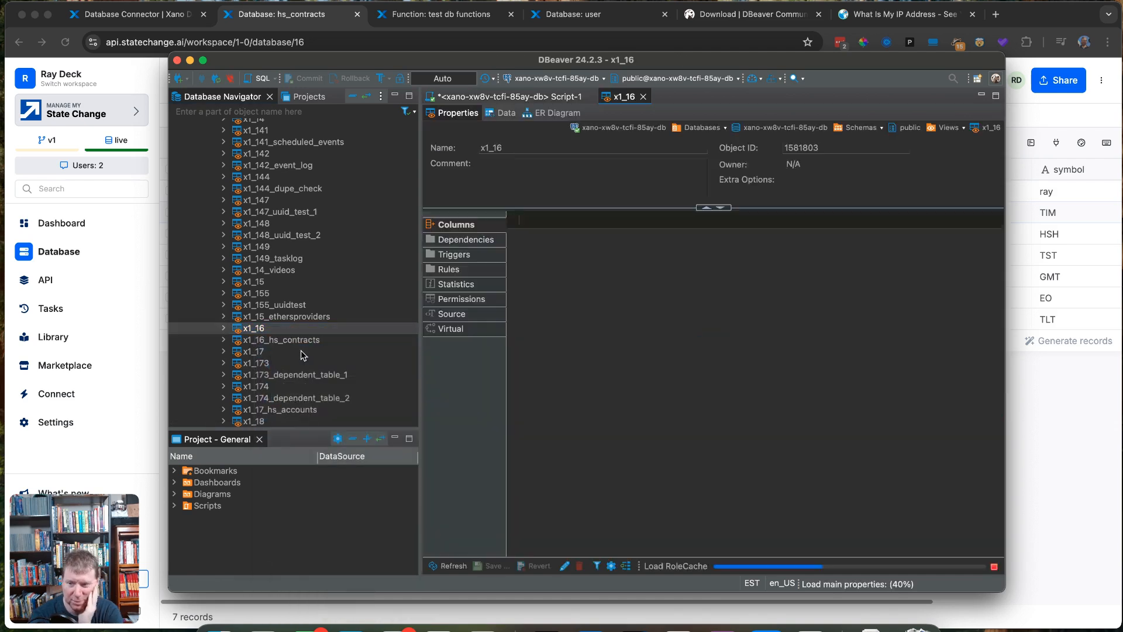
click(478, 316)
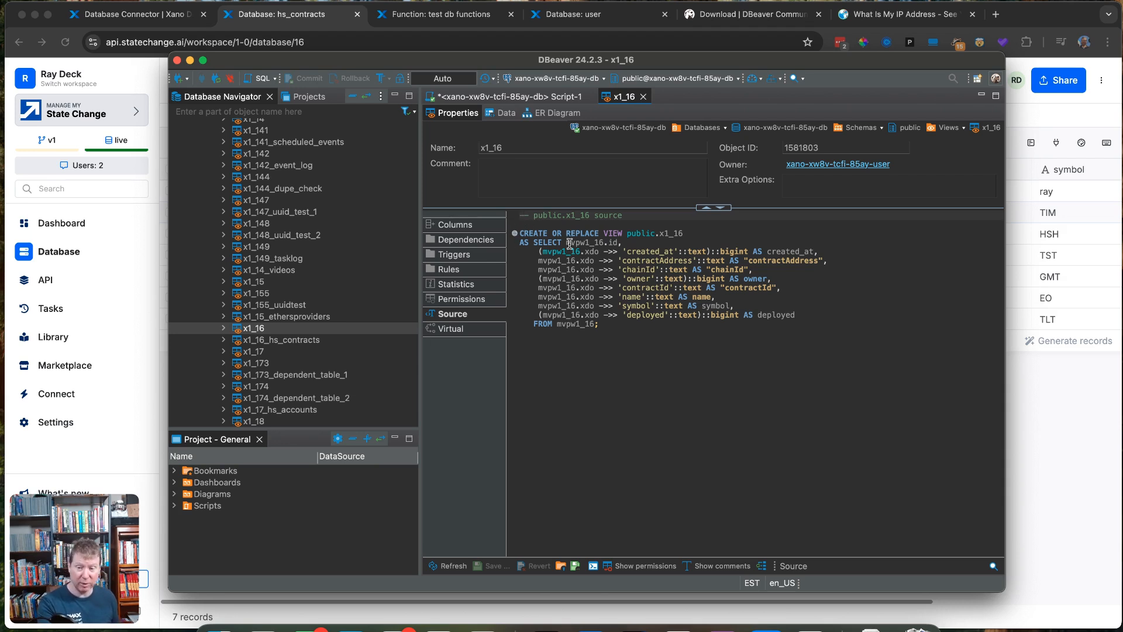
drag(566, 243, 644, 241)
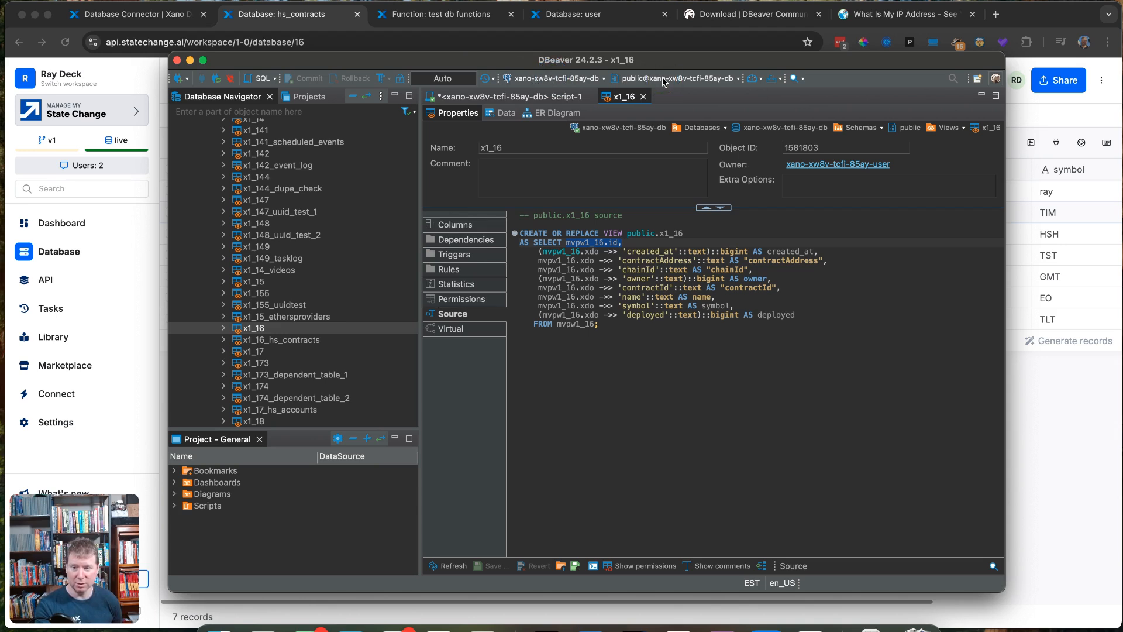
click(538, 97)
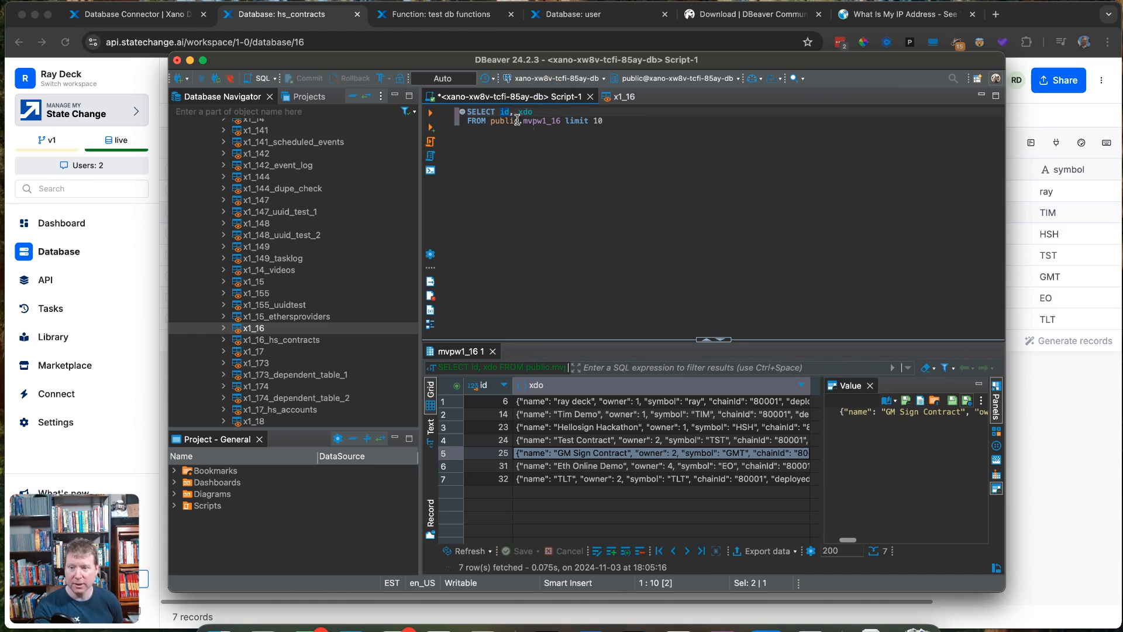
click(543, 127)
text(x)
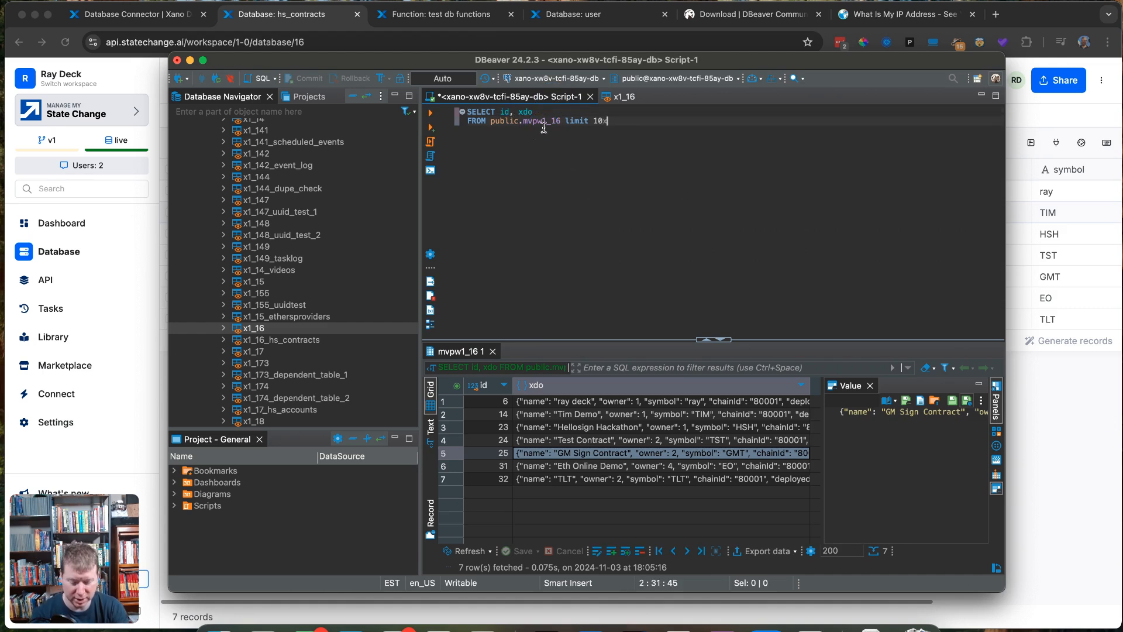
text(1_16)
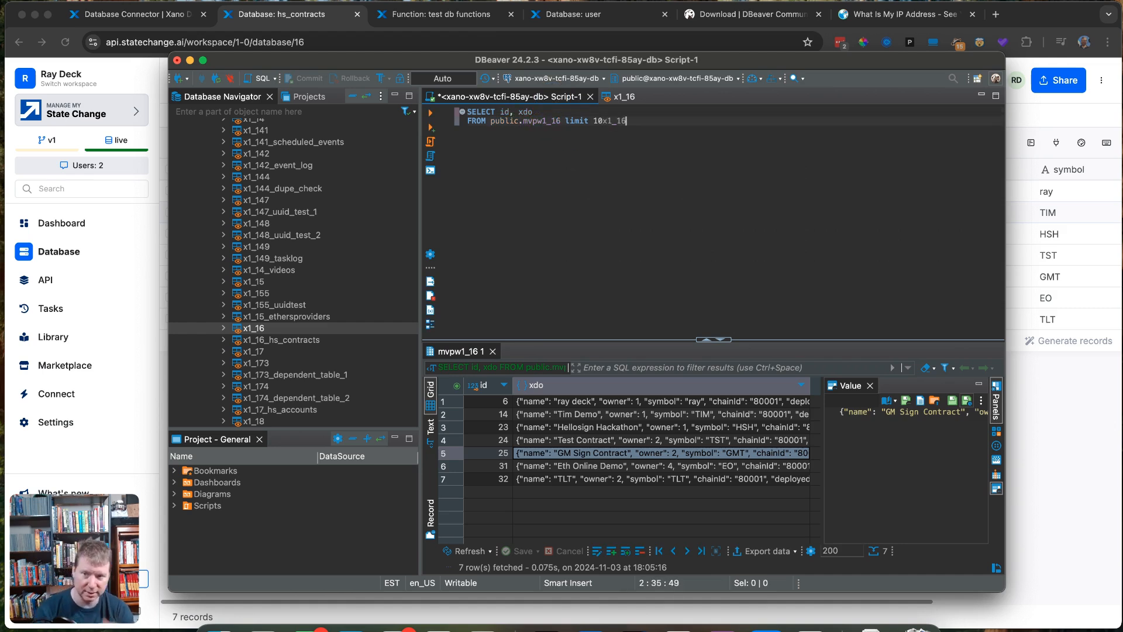
click(603, 120)
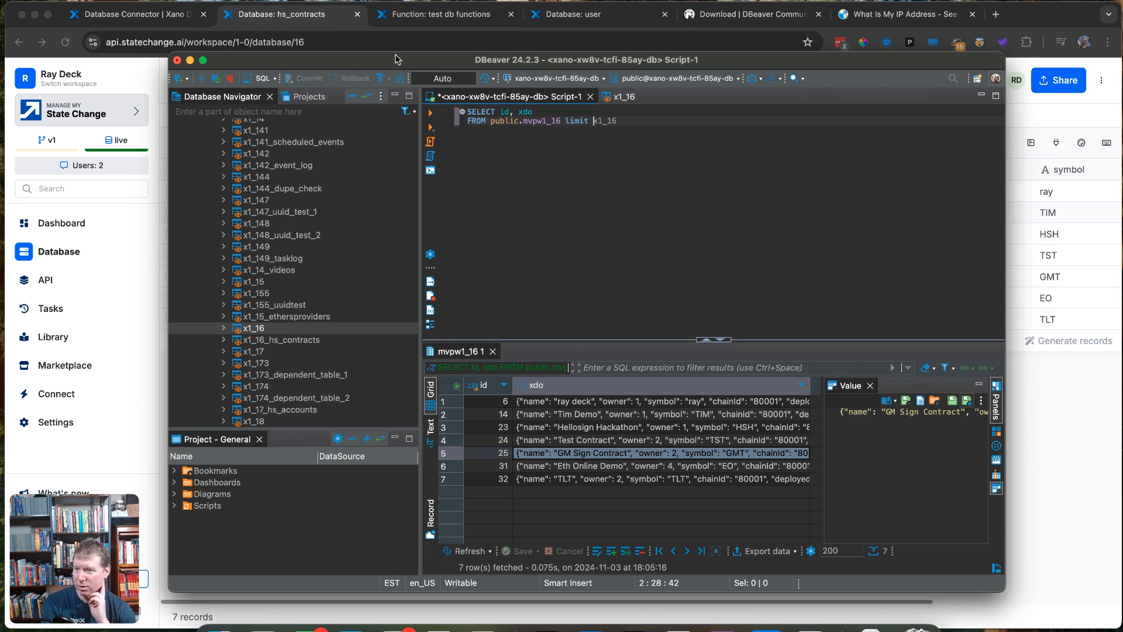
- Switch to Xano's test db functions function and add a Direct Database Query to its function stack
click(430, 21)
click(518, 461)
scroll(769, 541, down, 5)
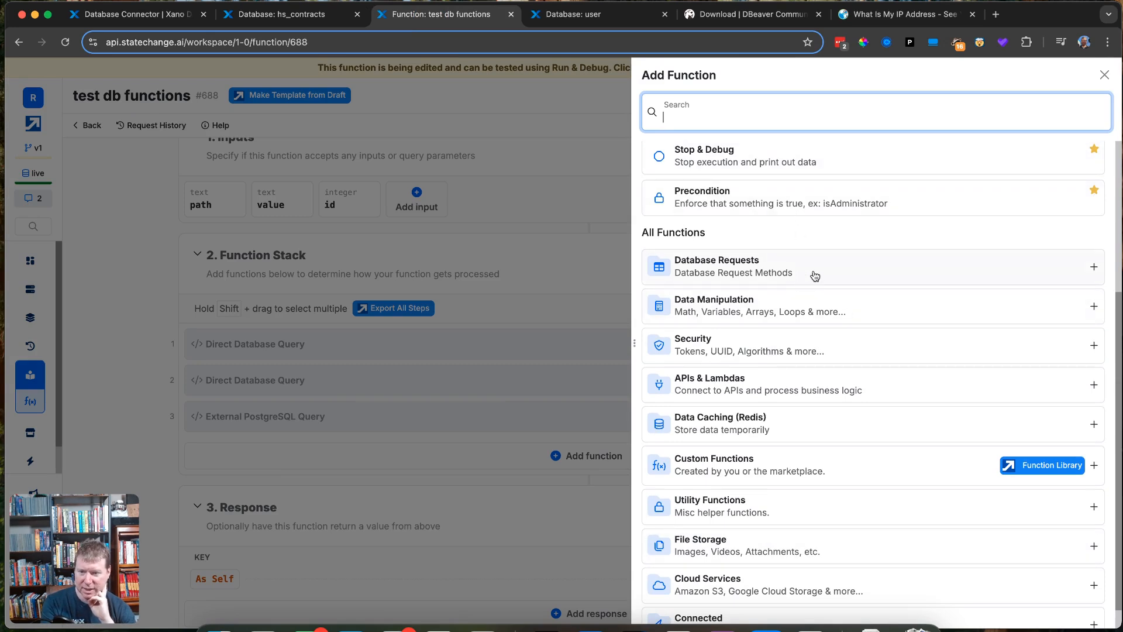
click(784, 272)
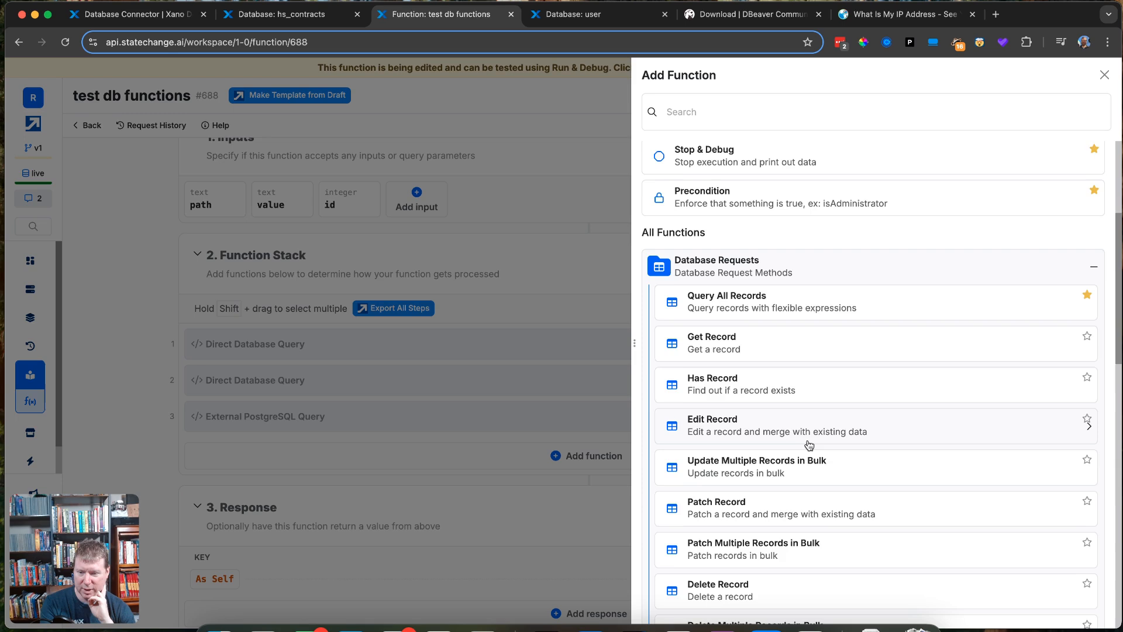
scroll(809, 445, down, 6)
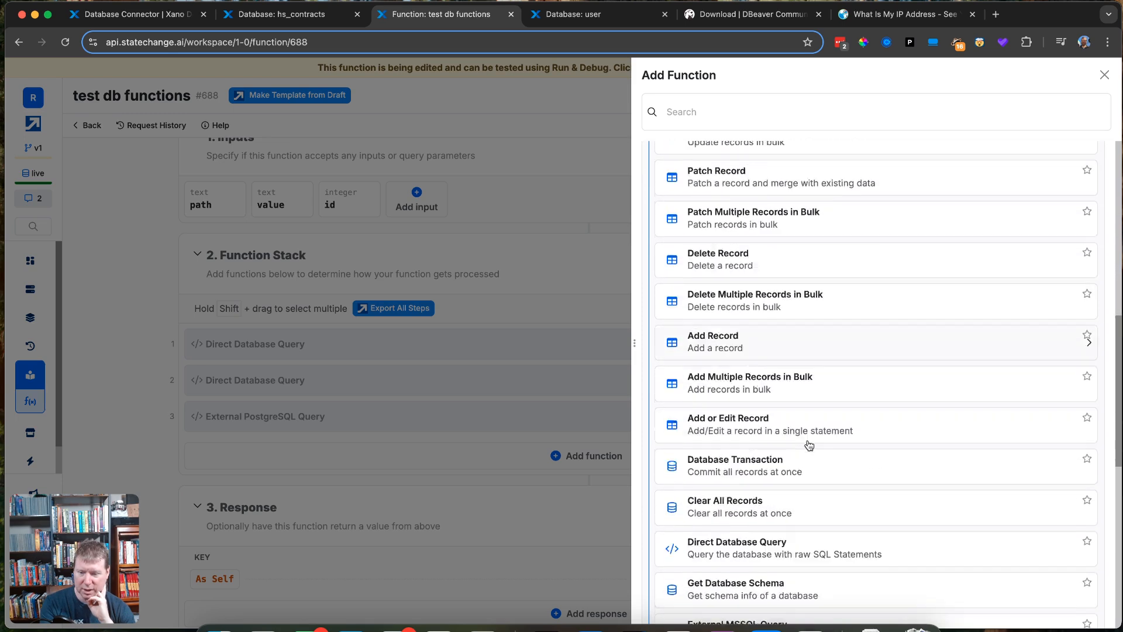
click(788, 426)
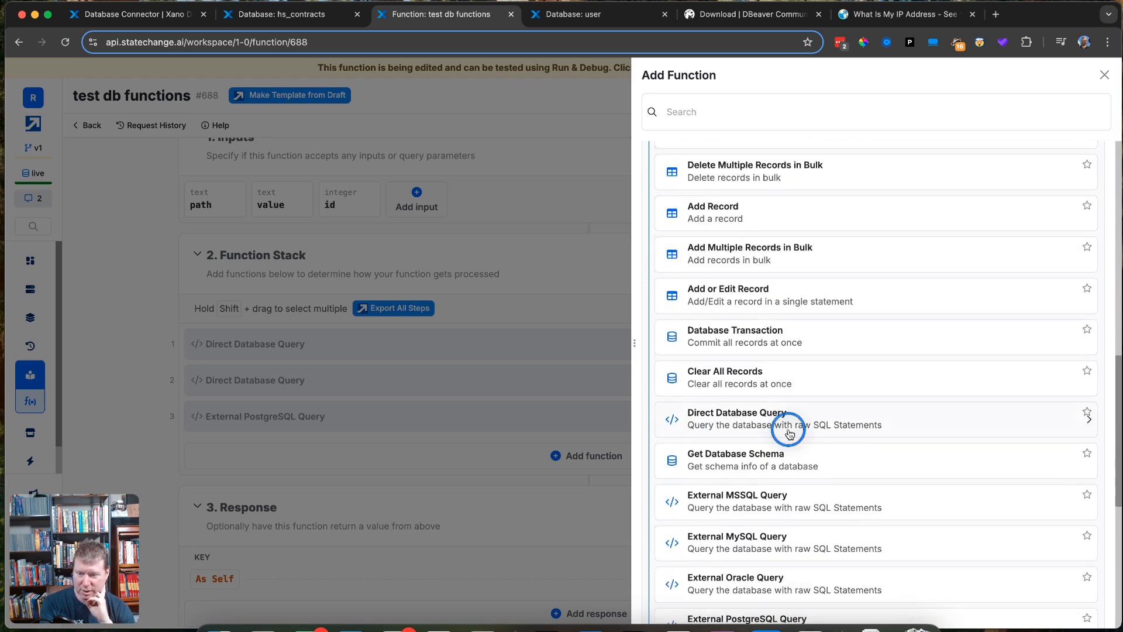
- Generate the new query's SQL with the Direct Query Wizard for the hs_contracts table, without any conditionals
click(1062, 131)
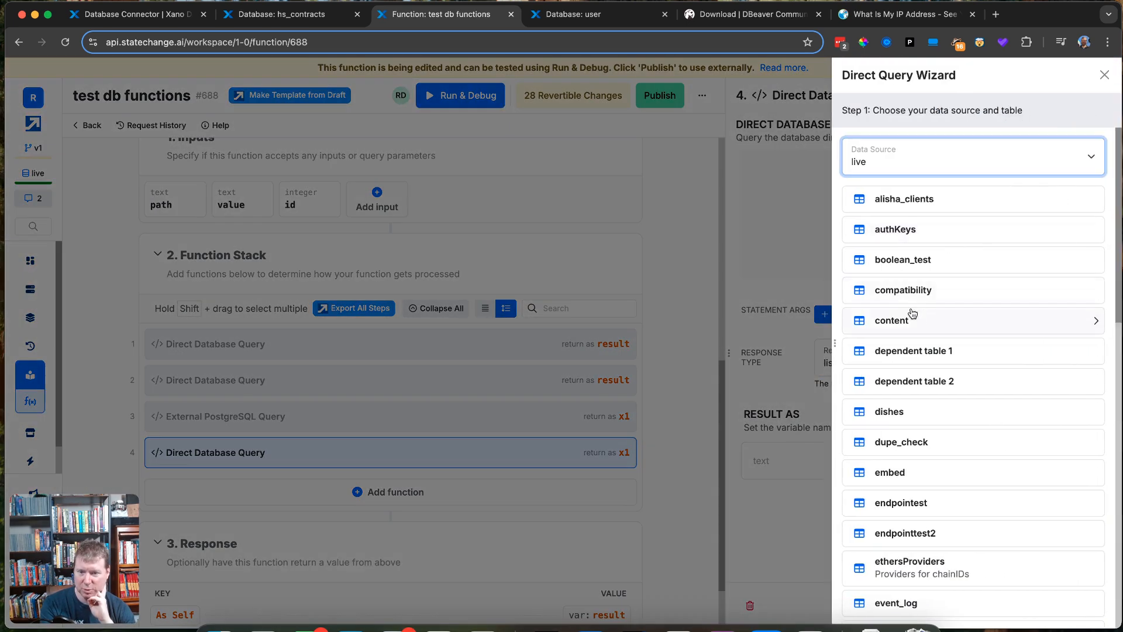
scroll(934, 454, down, 4)
scroll(935, 454, down, 2)
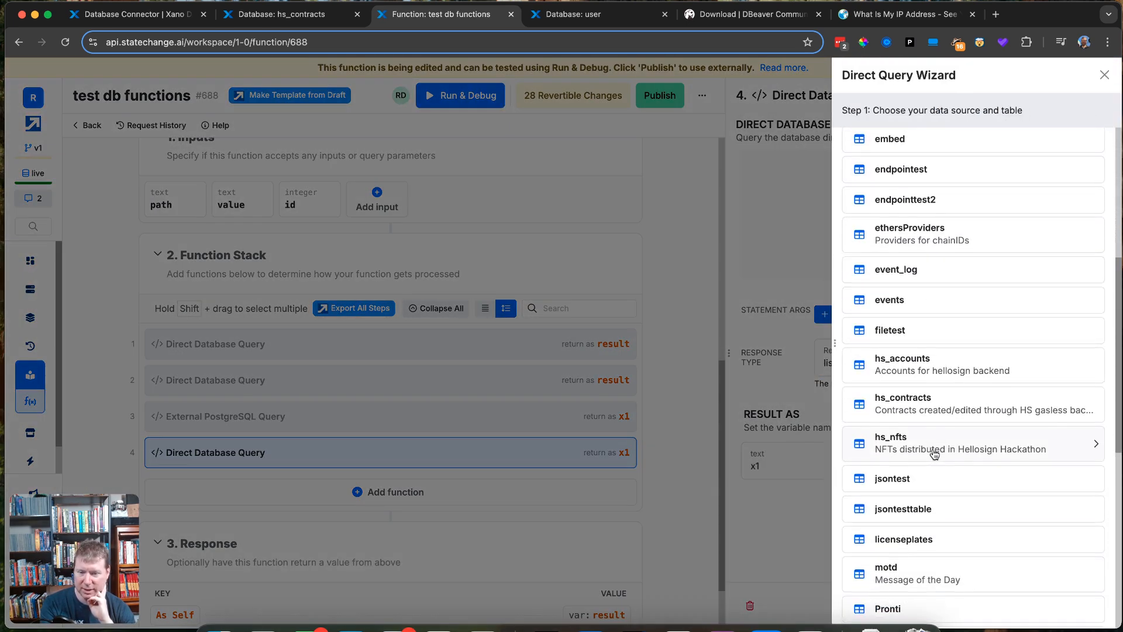
click(932, 417)
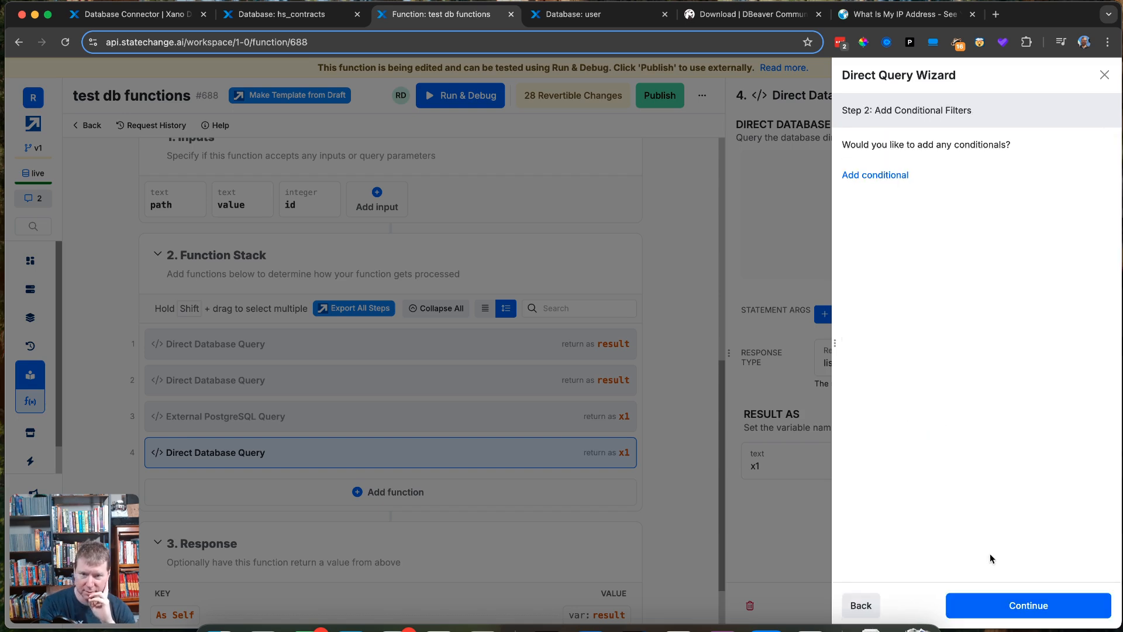
click(998, 607)
click(1000, 607)
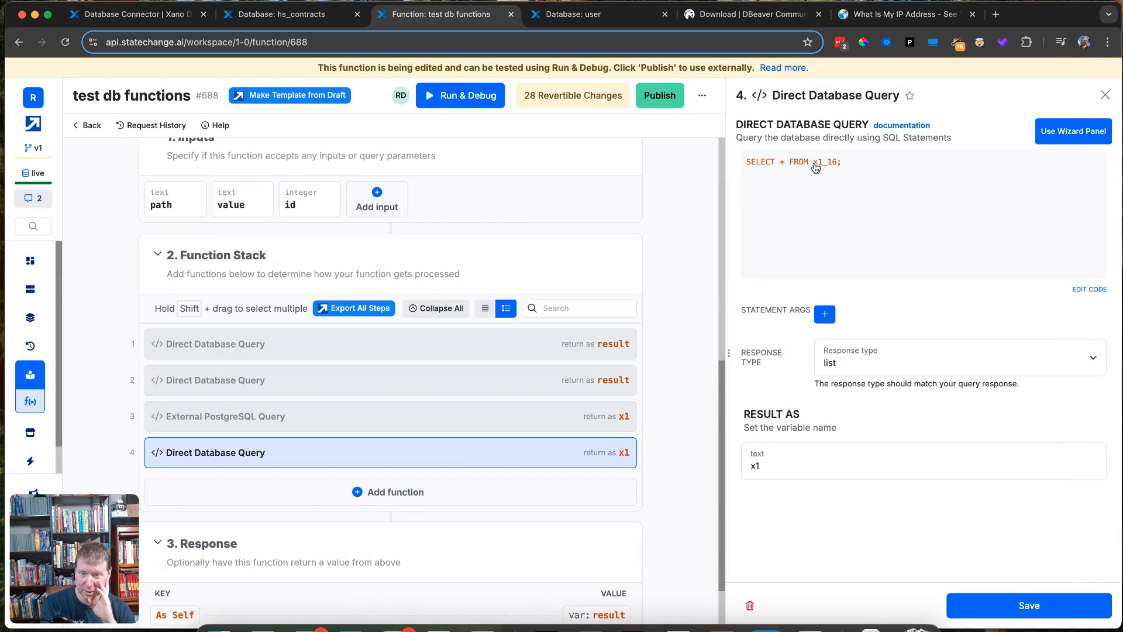
- Switch to DBeaver, undo the stray edit to the query's limit, and replace the table name mvpw1_16 with x1_16
key(super+Tab)
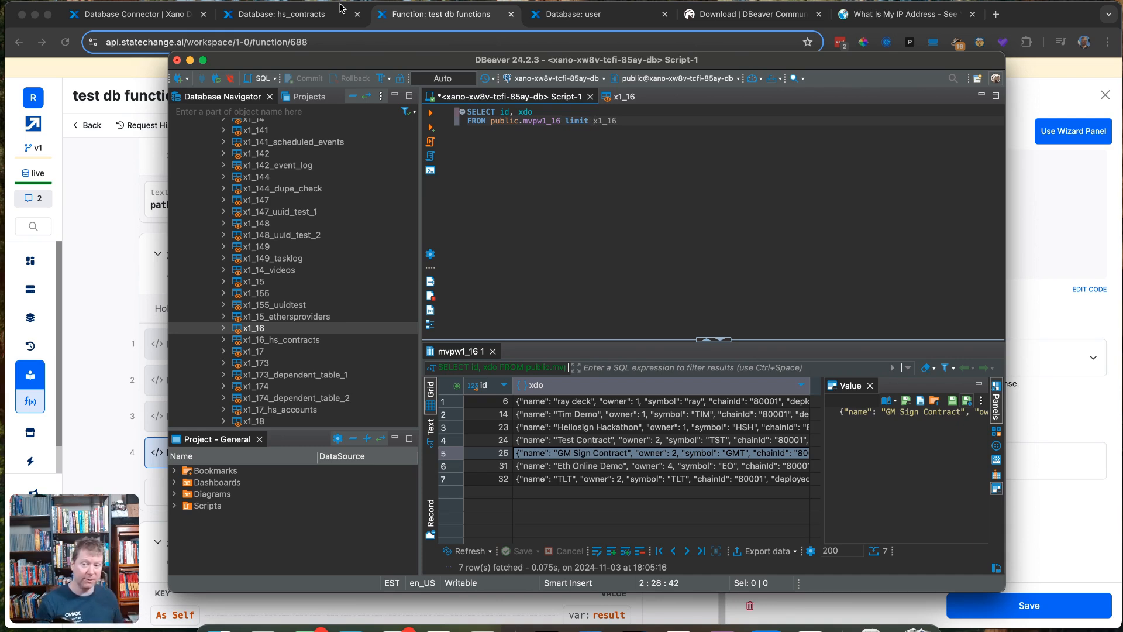
key(super+z)
double_click(536, 121)
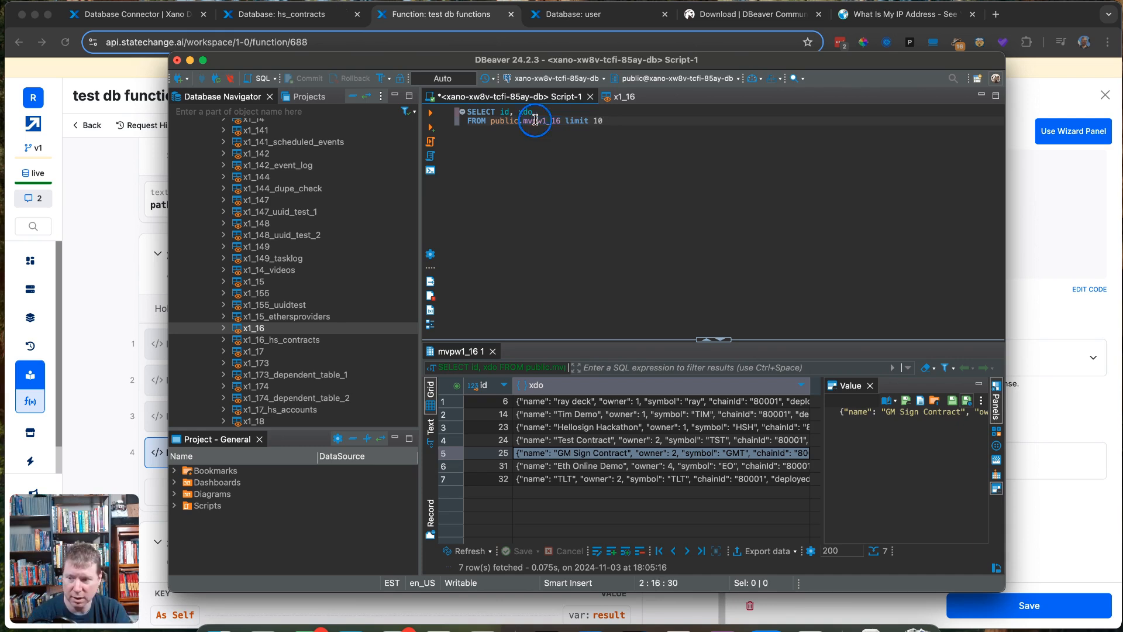
text(x1_16)
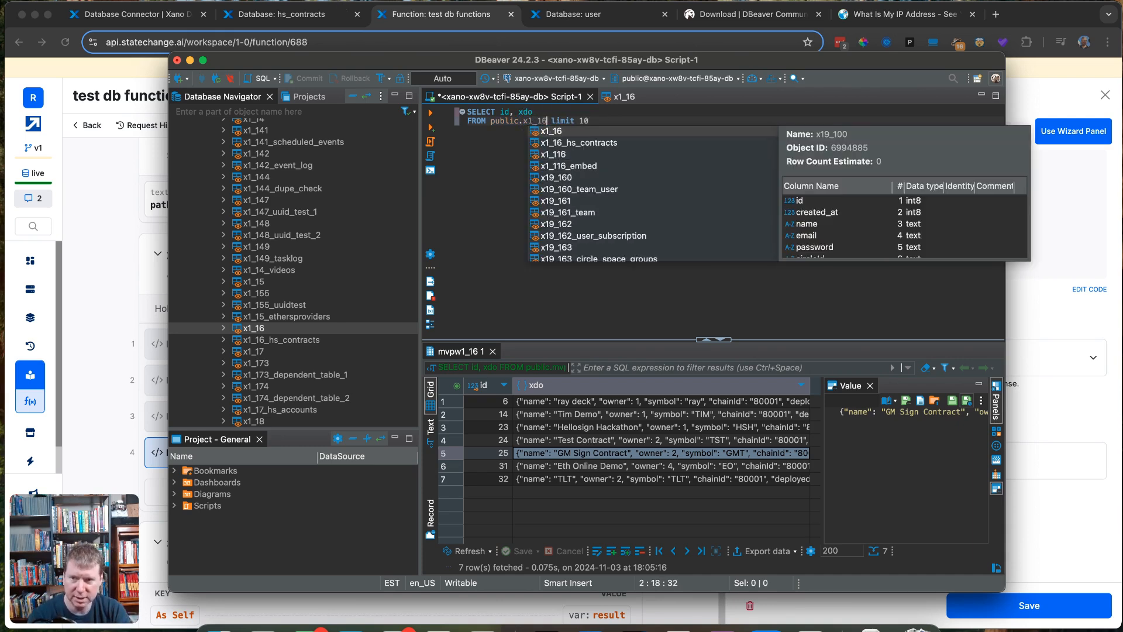
key(Escape)
key(End)
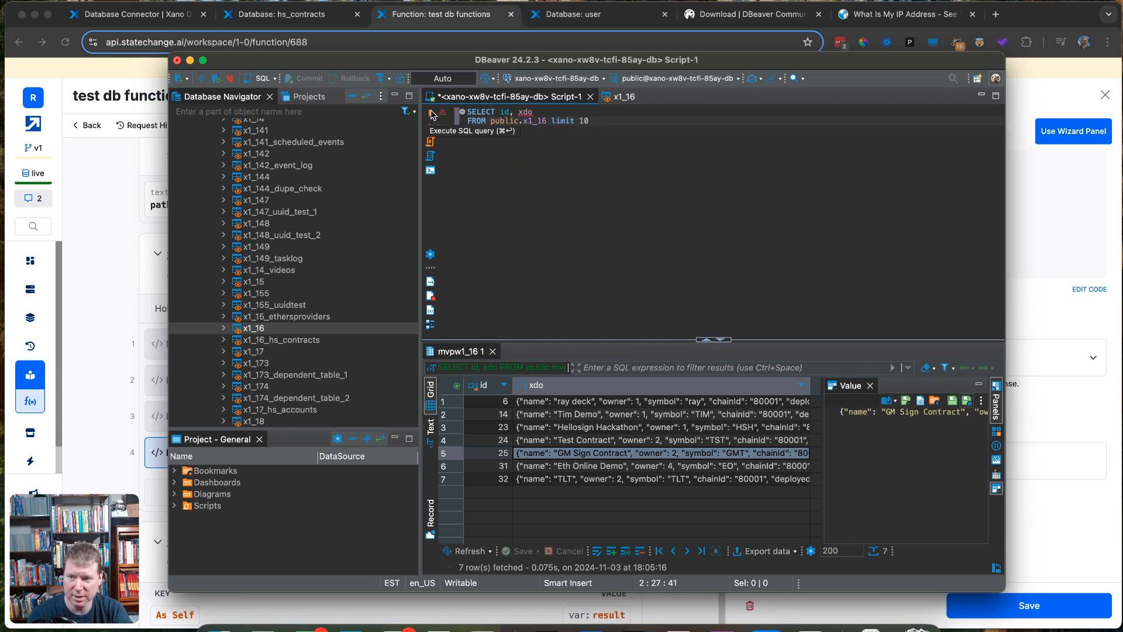
- Replace the id and xdo columns in the SELECT statement with * and execute the query on x1_16
double_click(525, 111)
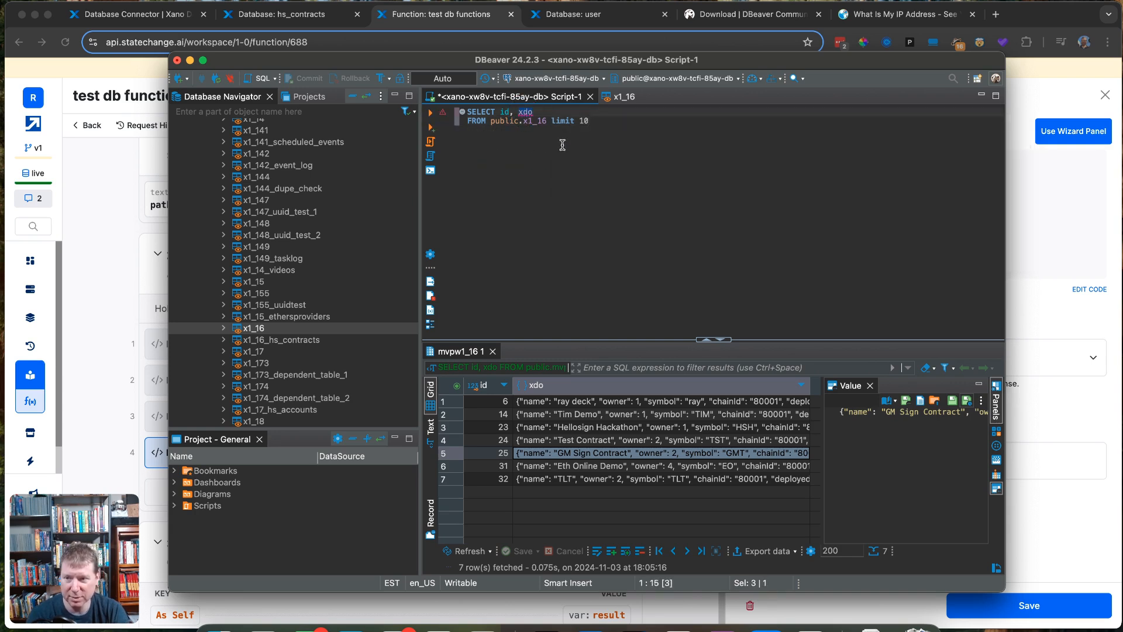
key(BackSpace)
key(BackSpace)
key(BackSpace)
key(BackSpace)
key(BackSpace)
text(*)
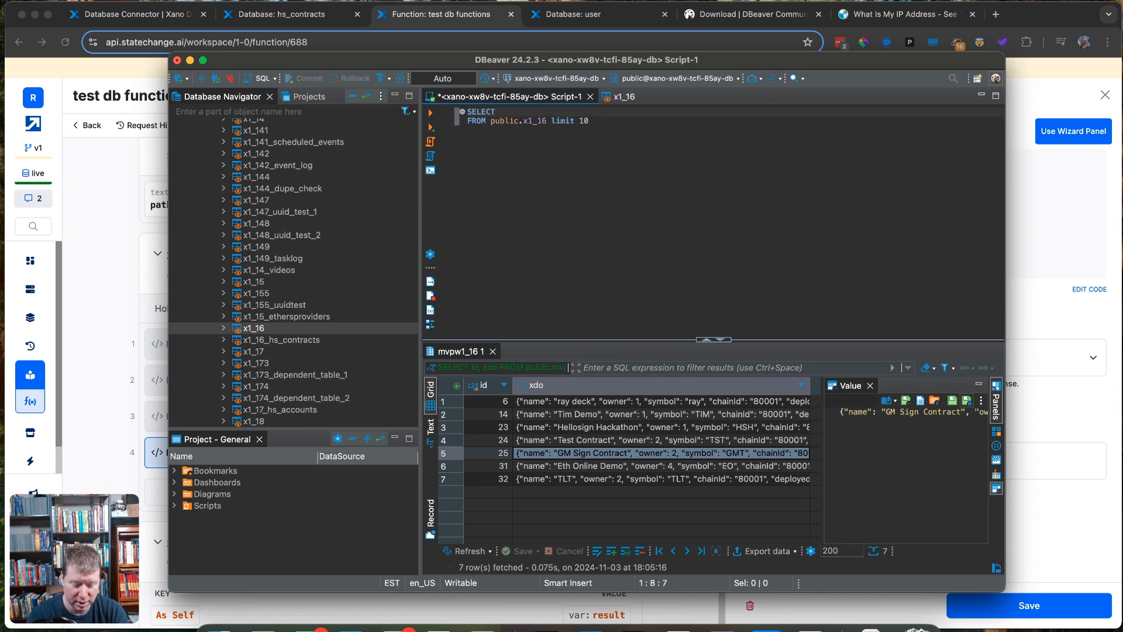
click(431, 114)
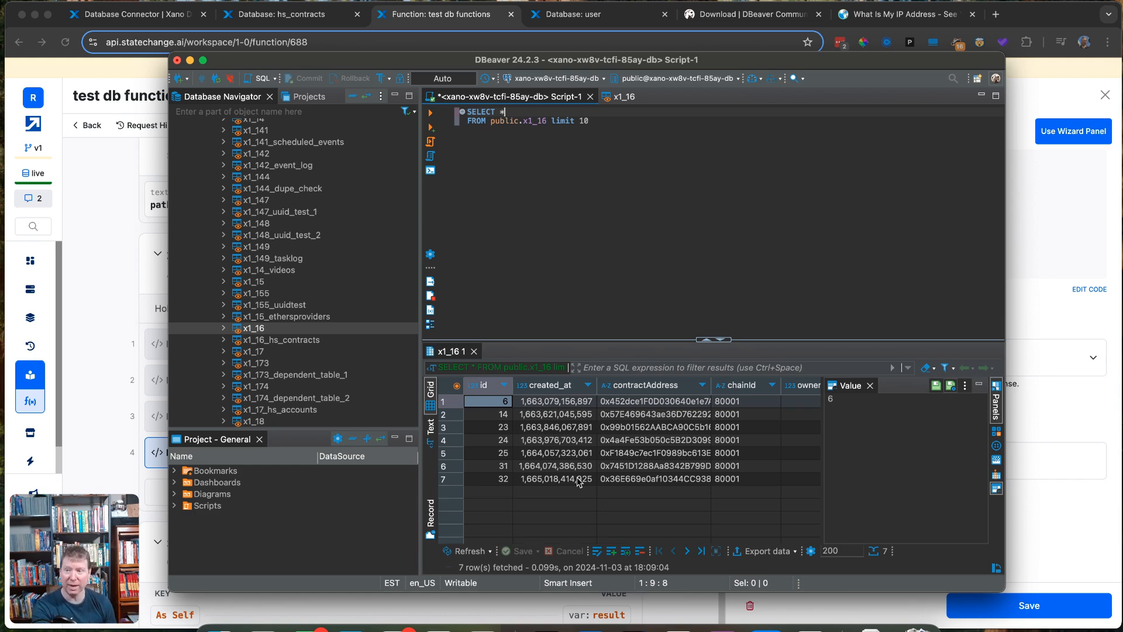
- Compare the hs_contracts records in Xano with the columns of the x1_16 query results in DBeaver
click(296, 15)
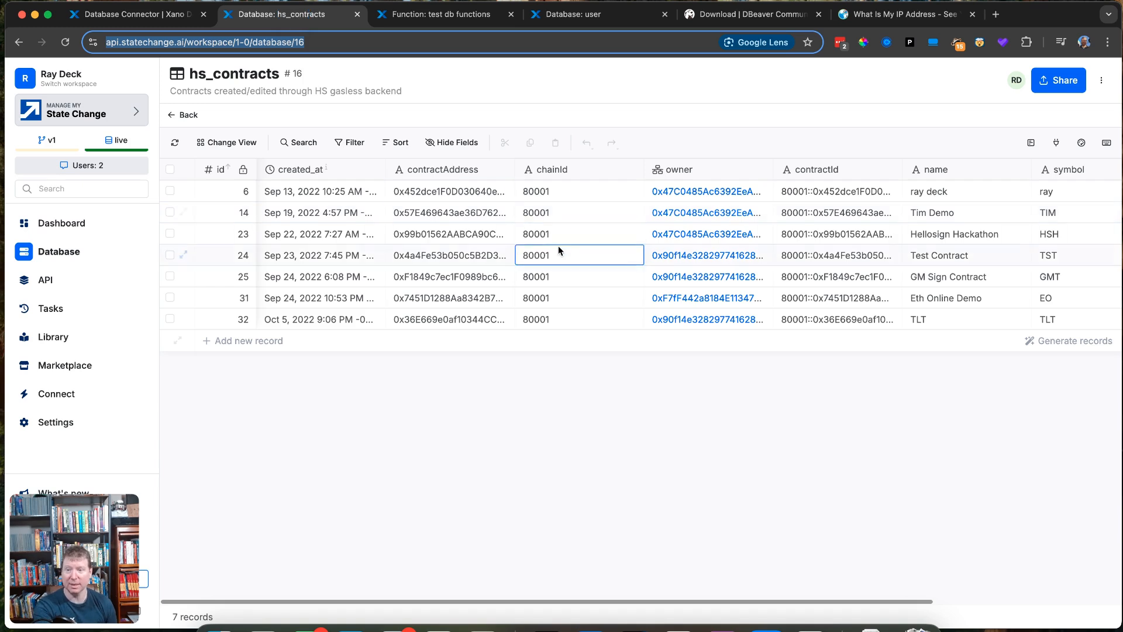
key(super+Tab)
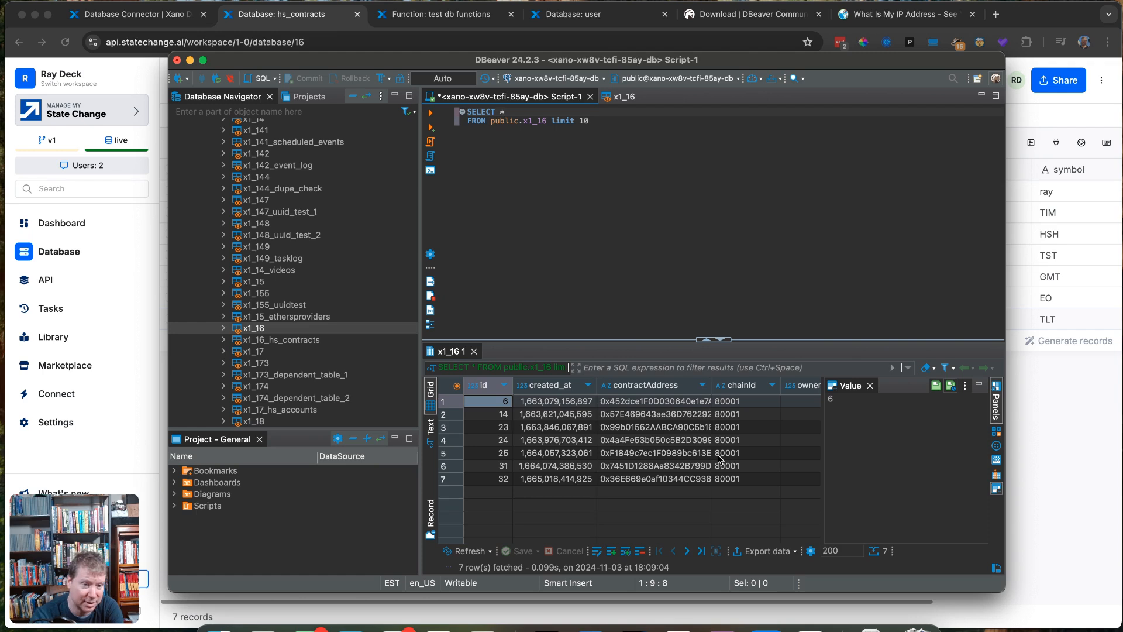
scroll(720, 459, right, 10)
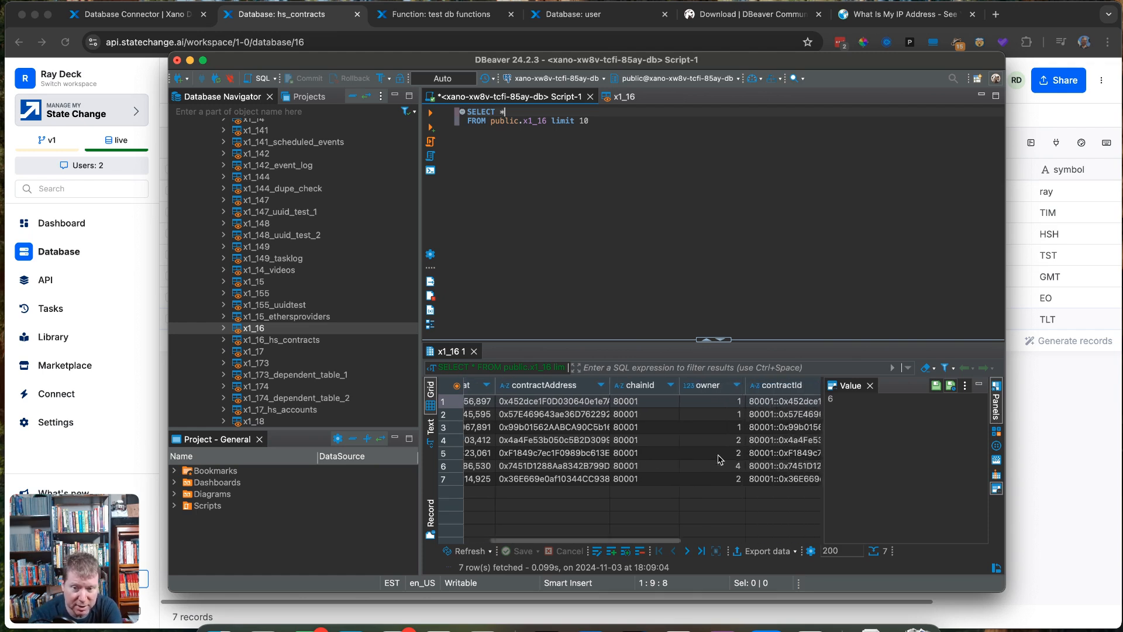
scroll(719, 459, left, 10)
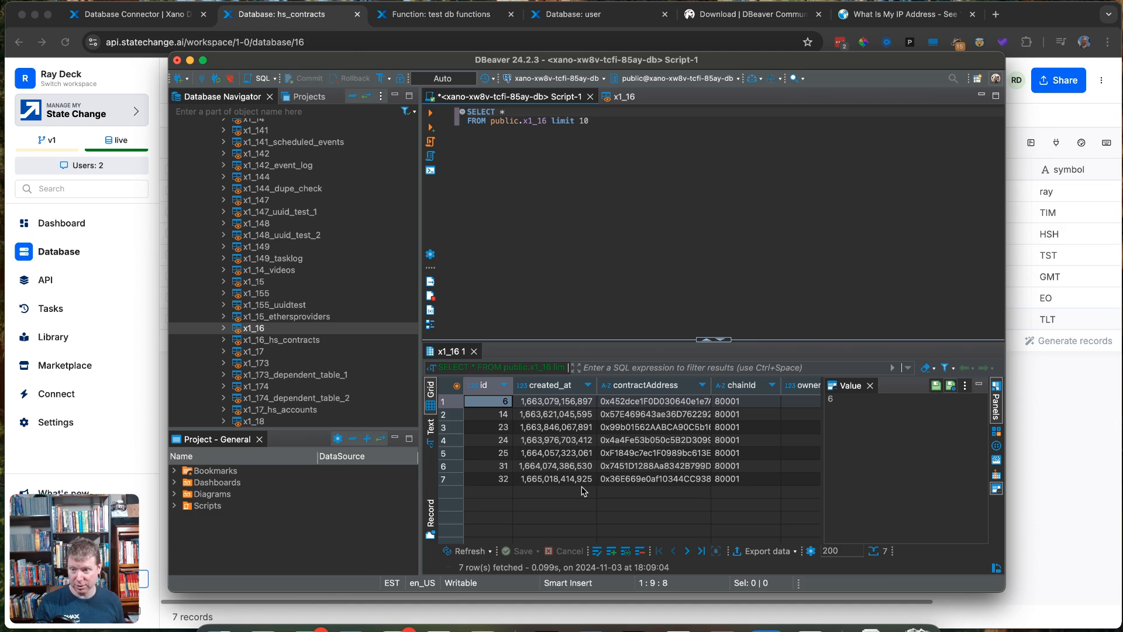
- Rewrite the SELECT query as an UPDATE on public.x1_16, removing the FROM keyword and the limit
drag(506, 112, 460, 113)
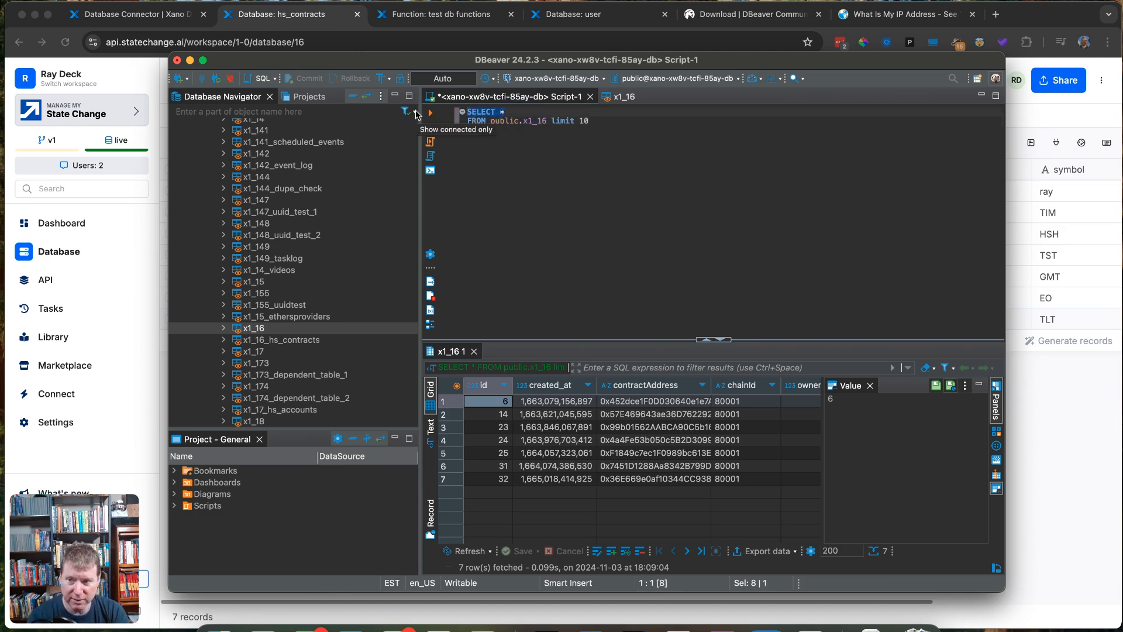
text(upsRW)
text(e)
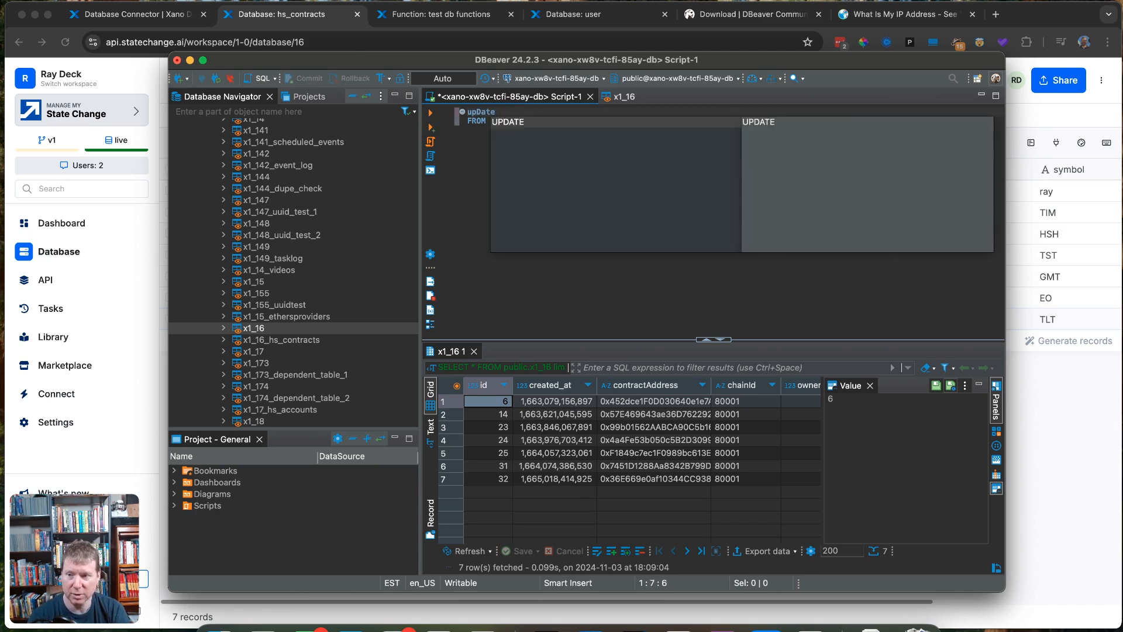
key(Return)
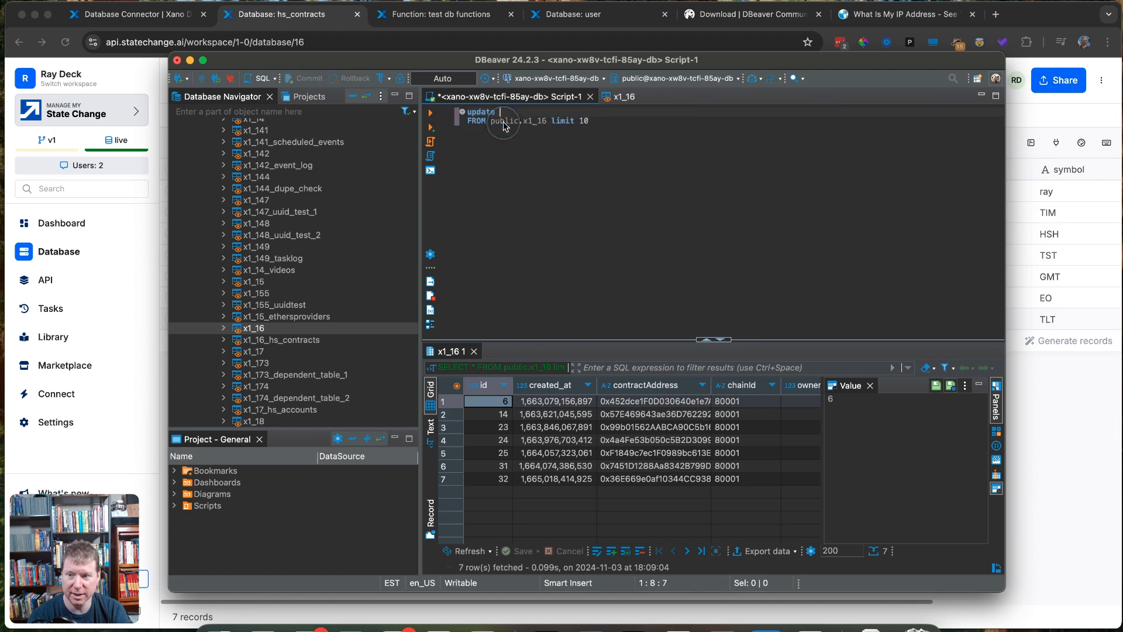
drag(565, 113, 656, 117)
key(BackSpace)
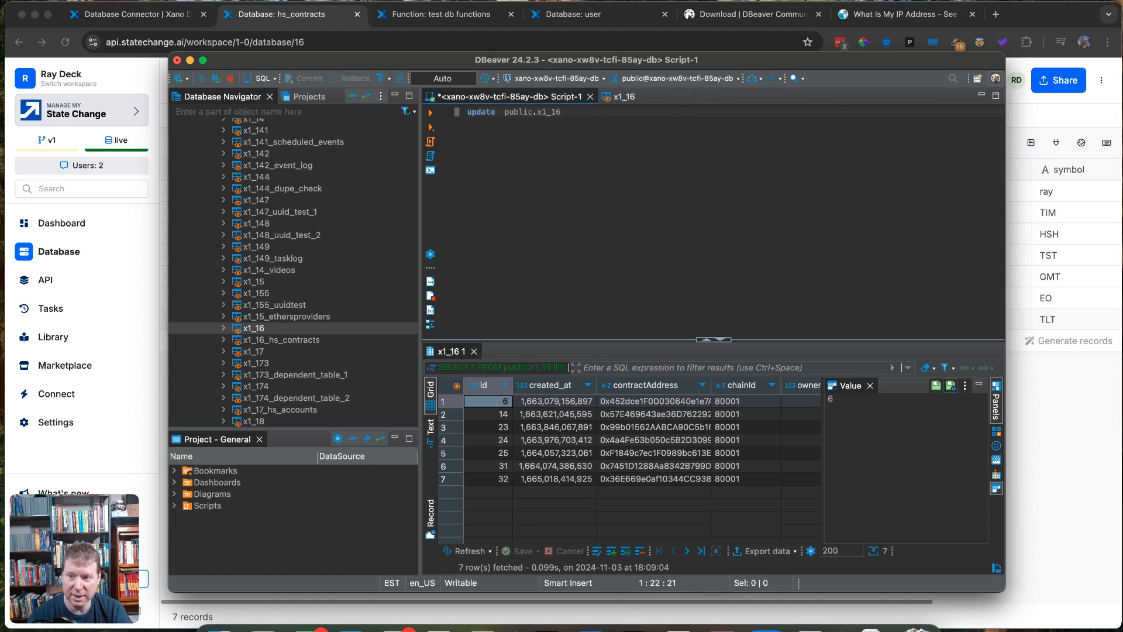
- Complete the x1_16 update with set chainId = '80002' where id = 6, save the script and try to execute it
text(se)
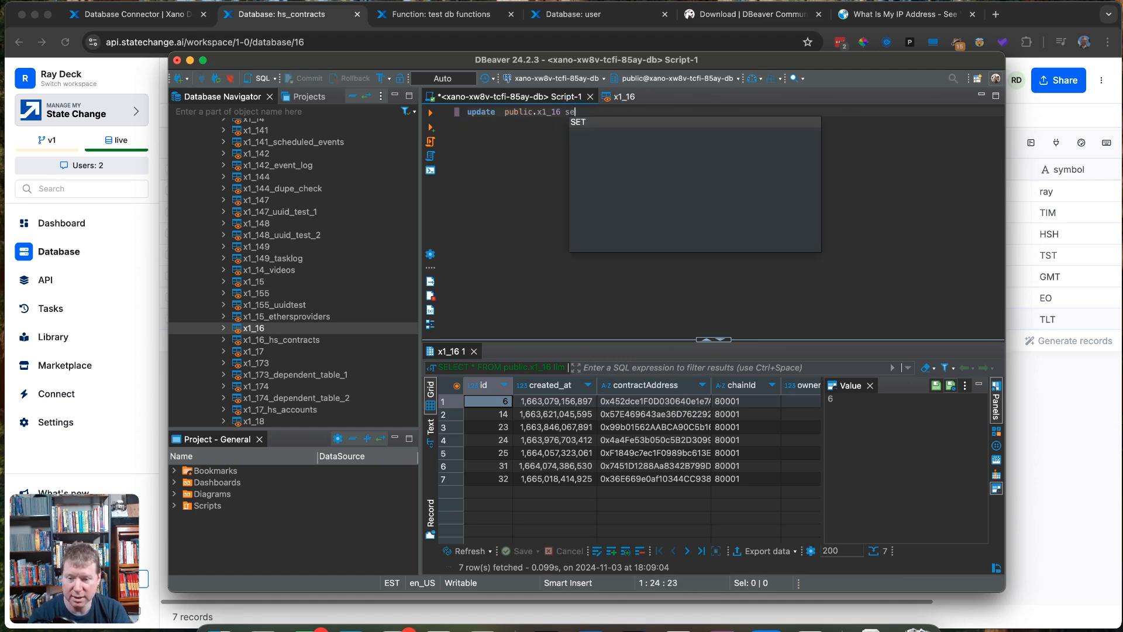
text(t chainId =)
key(BackSpace)
key(BackSpace)
text('80002)
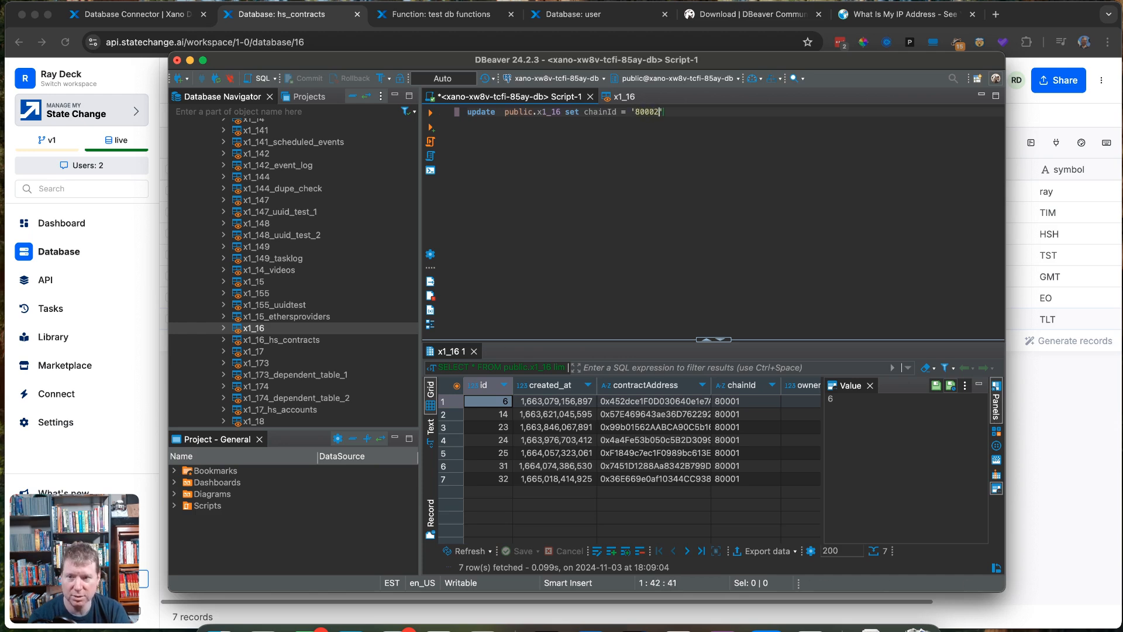
text(' where id = 6)
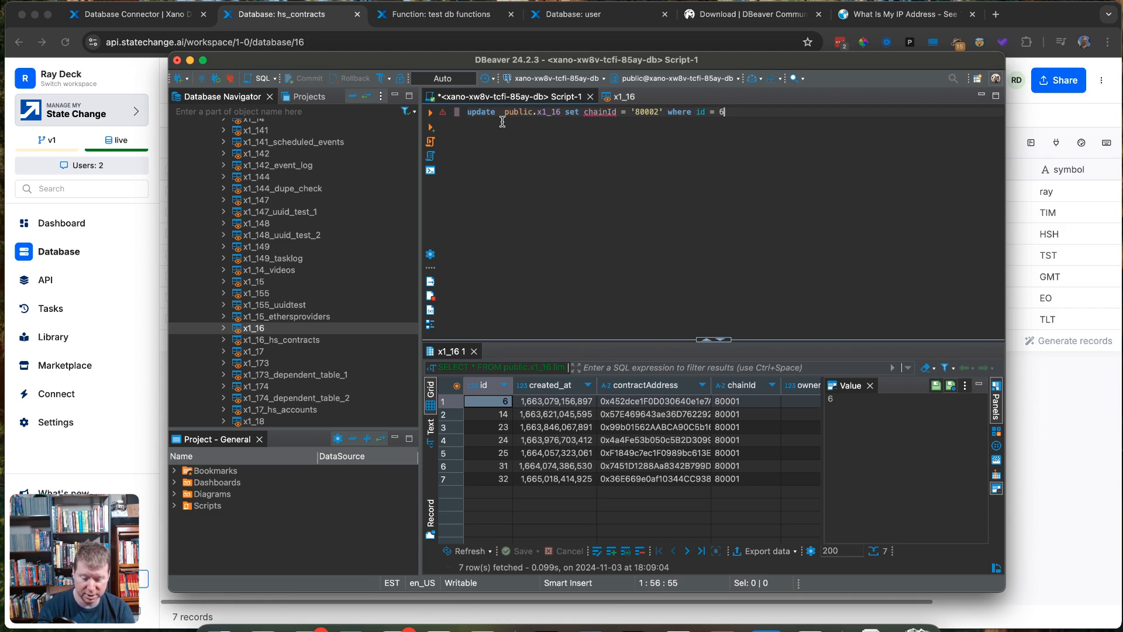
key(super+s)
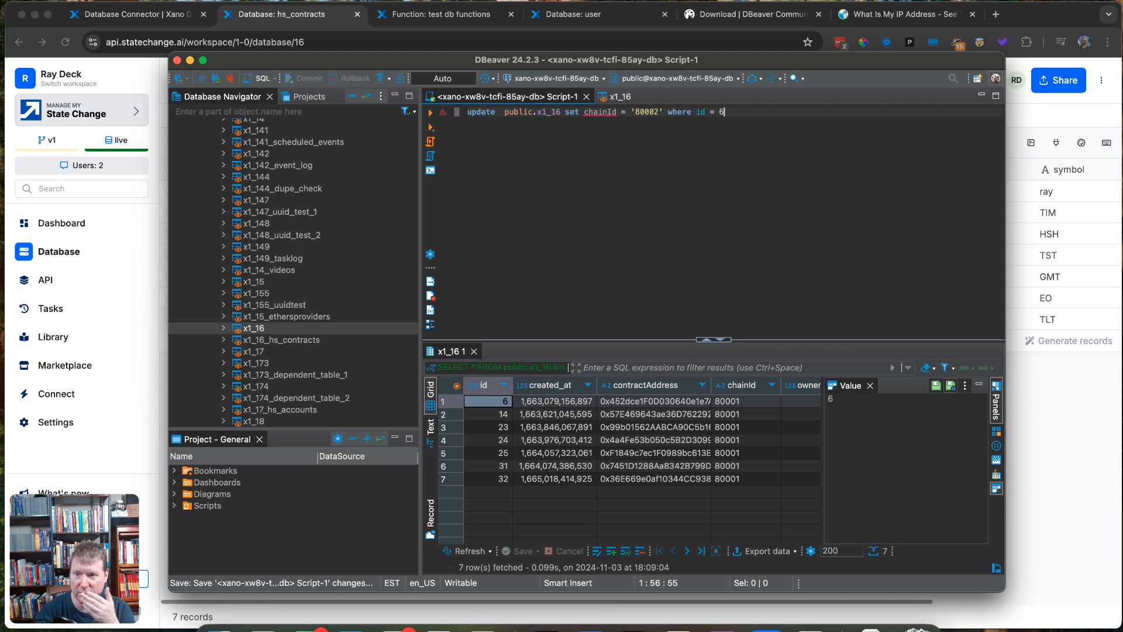
click(429, 113)
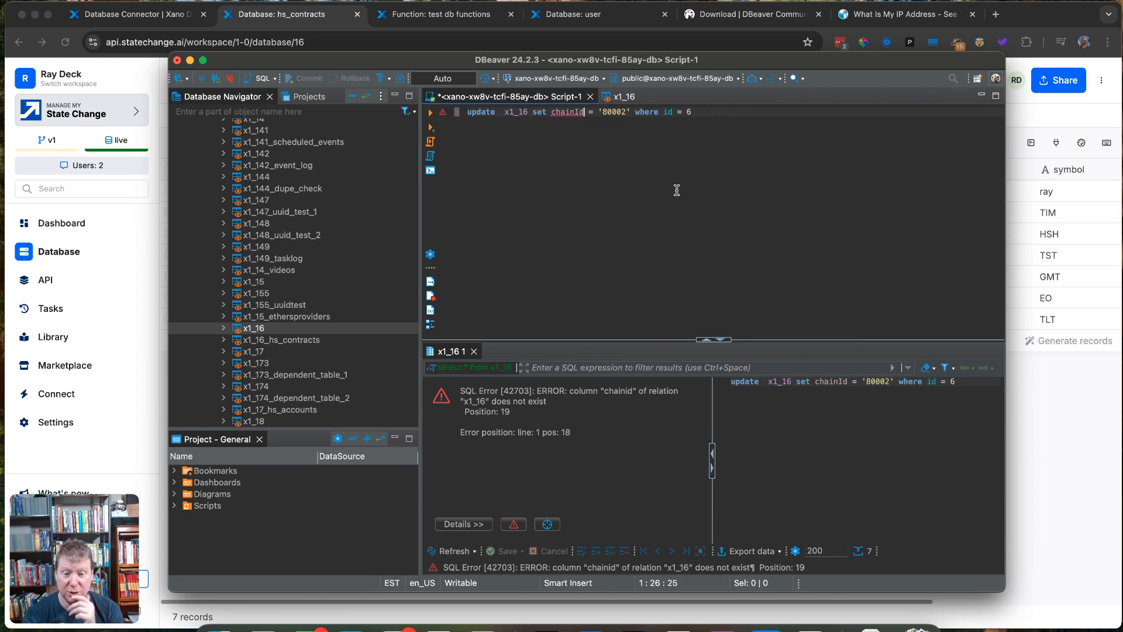
- Examine the chainId reference in the update and the source definition of the x1_16 view, and return to the script
double_click(567, 113)
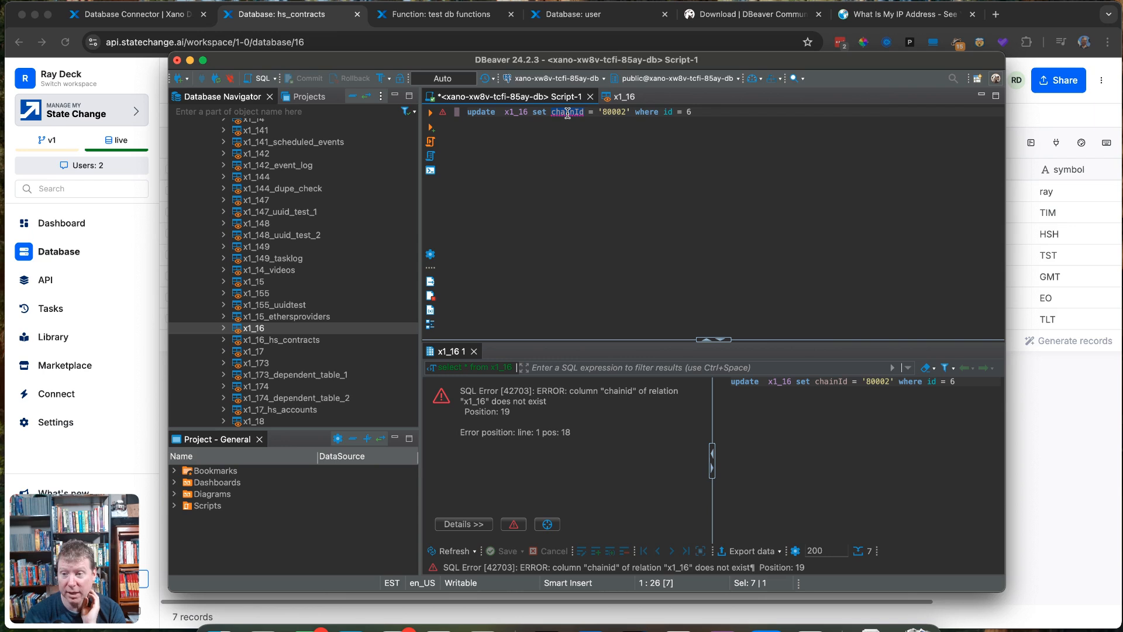
click(516, 118)
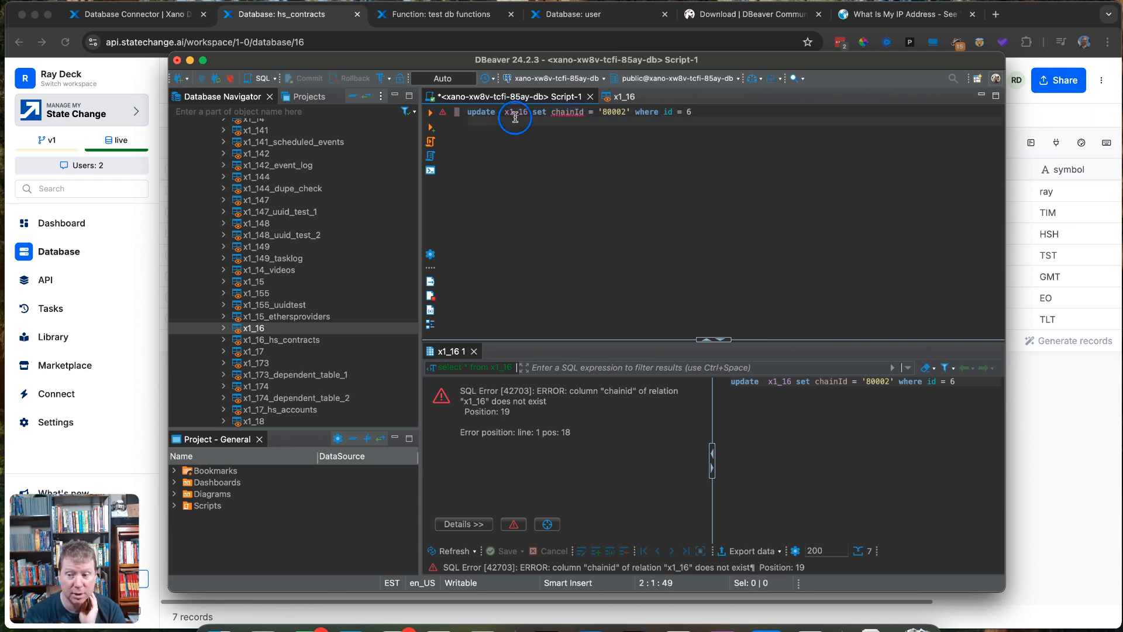
click(222, 329)
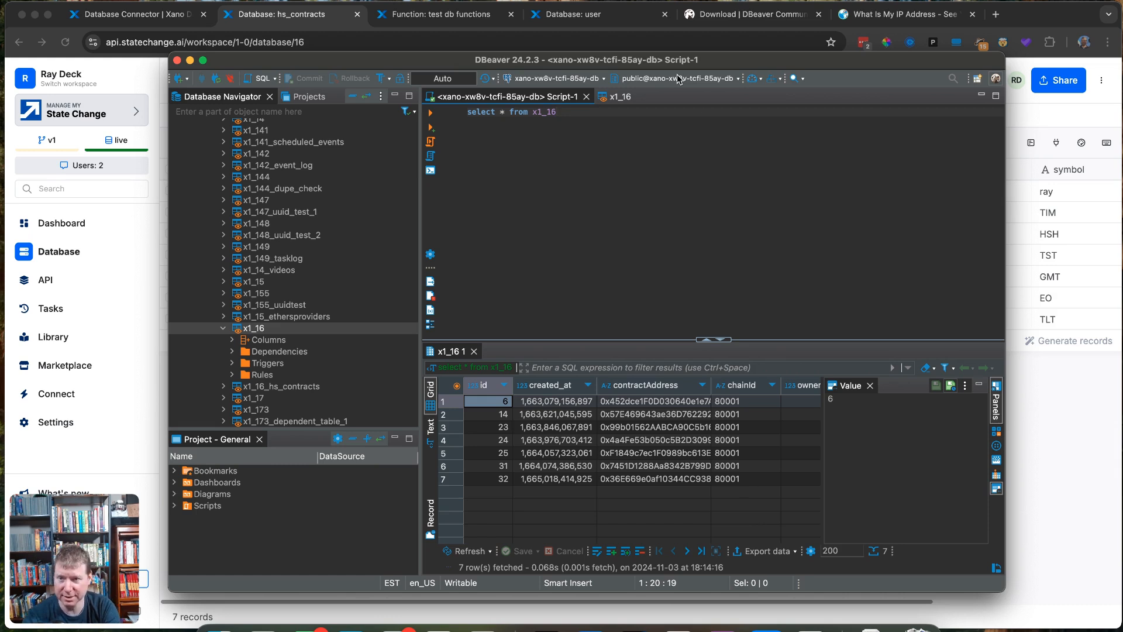
click(620, 97)
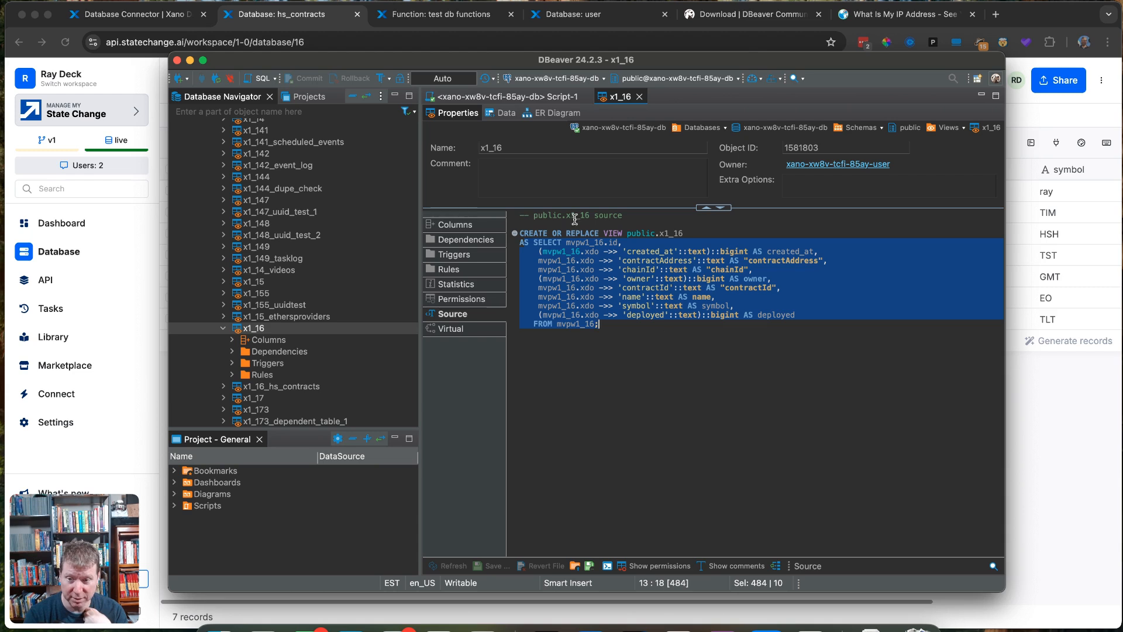
click(519, 97)
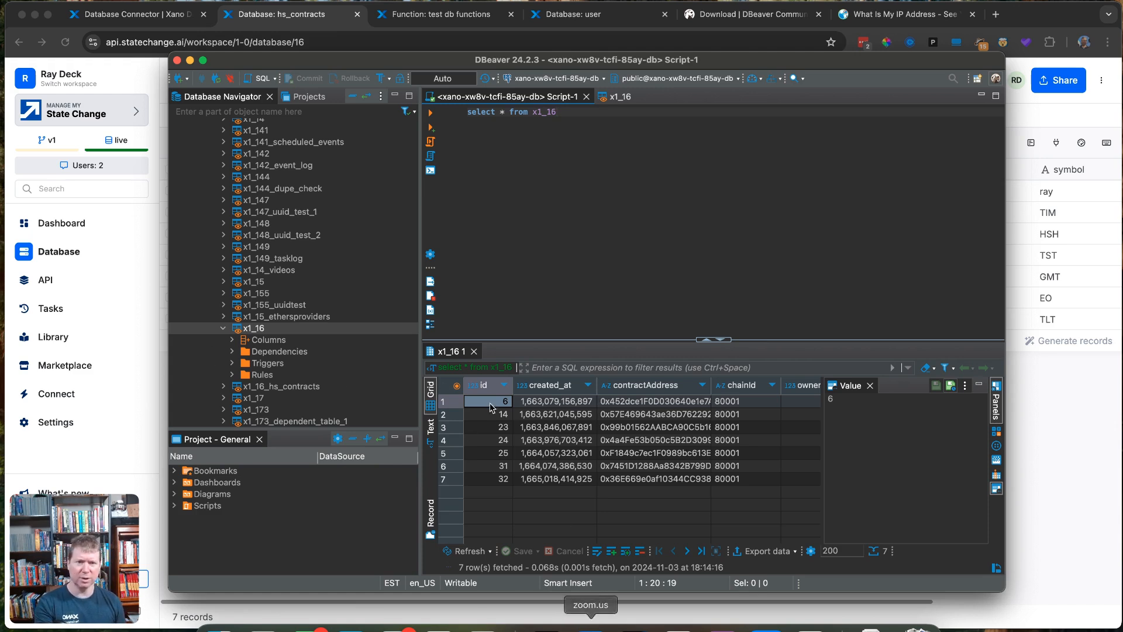
- Collapse the Views list under the public schema and select the id of the first x1_16 result row
scroll(285, 246, down, 20)
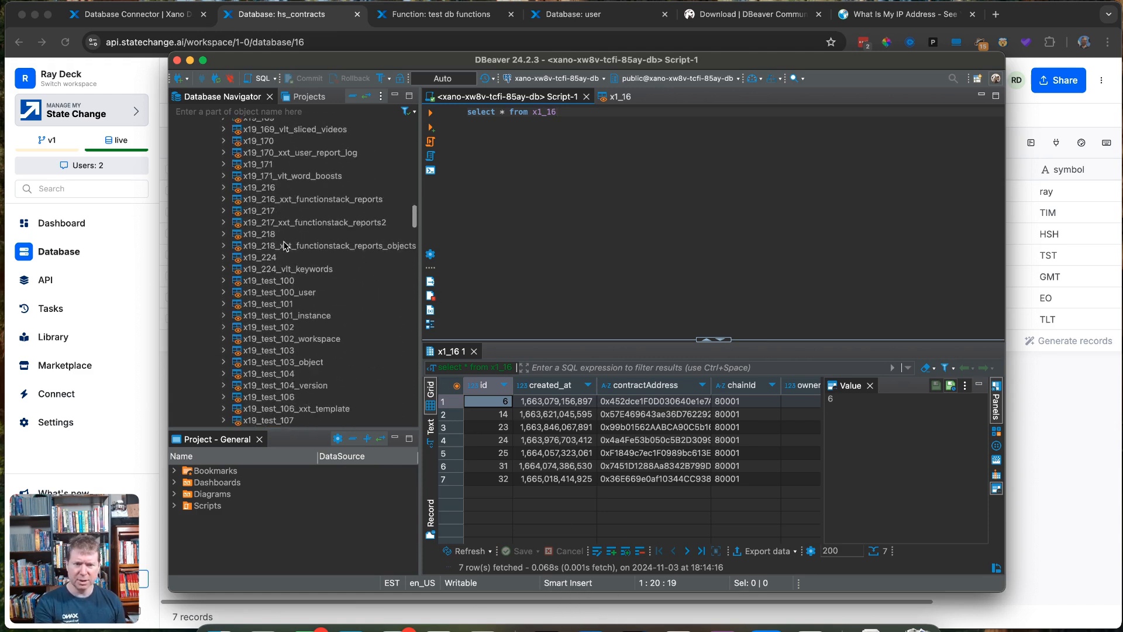
scroll(285, 245, up, 20)
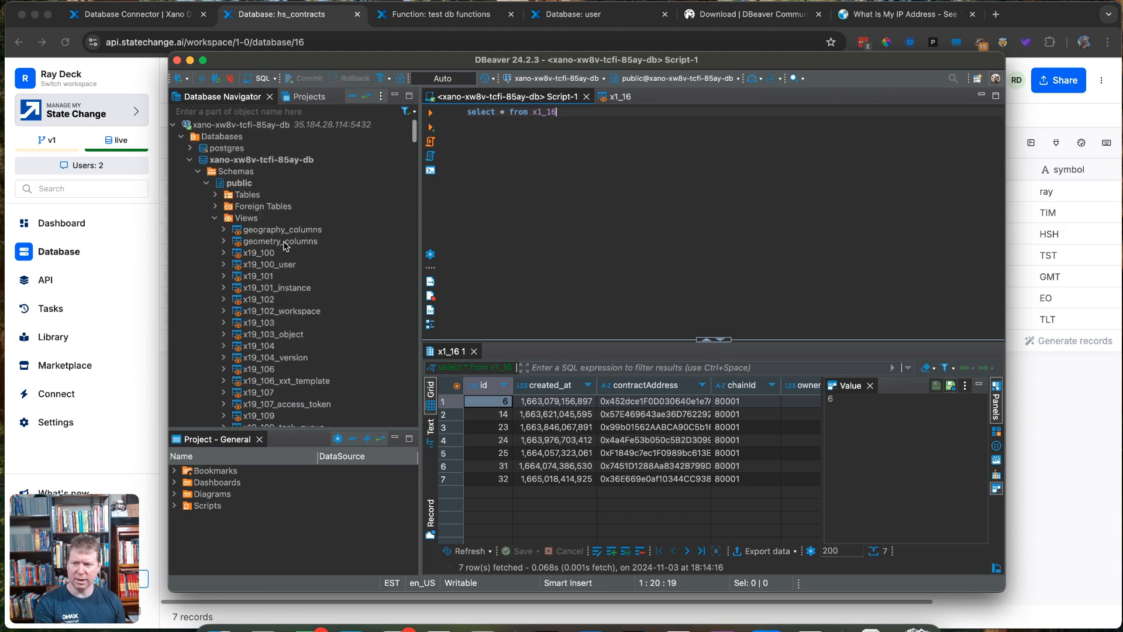
click(216, 219)
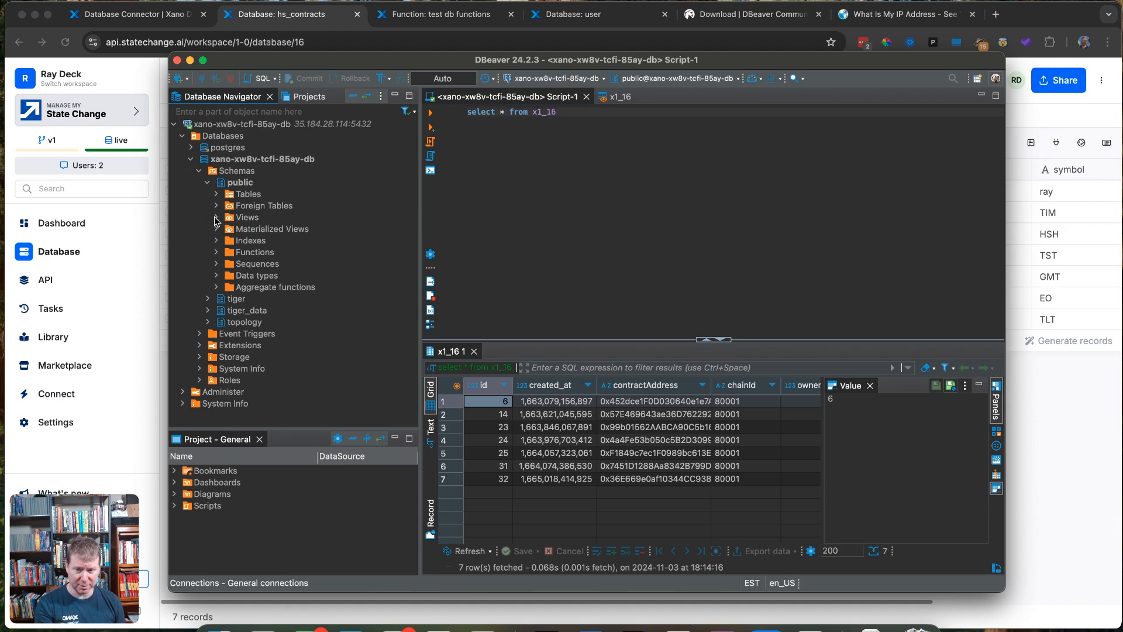
click(717, 400)
click(485, 402)
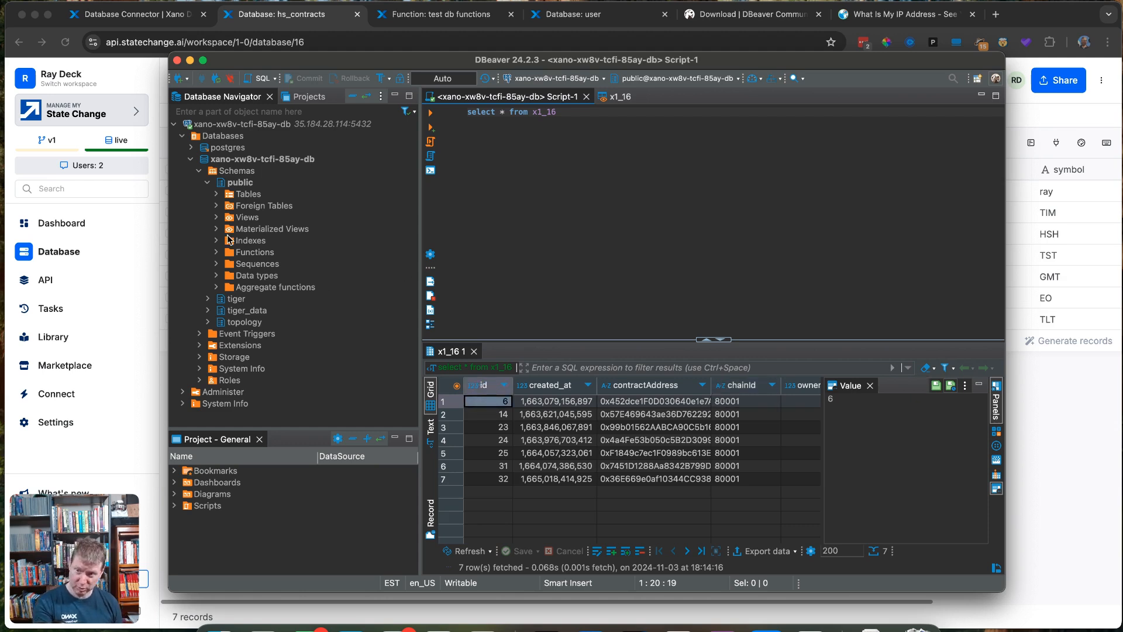
- Find mvpw1_16 among the public schema's tables and examine its id and xdo columns
click(216, 199)
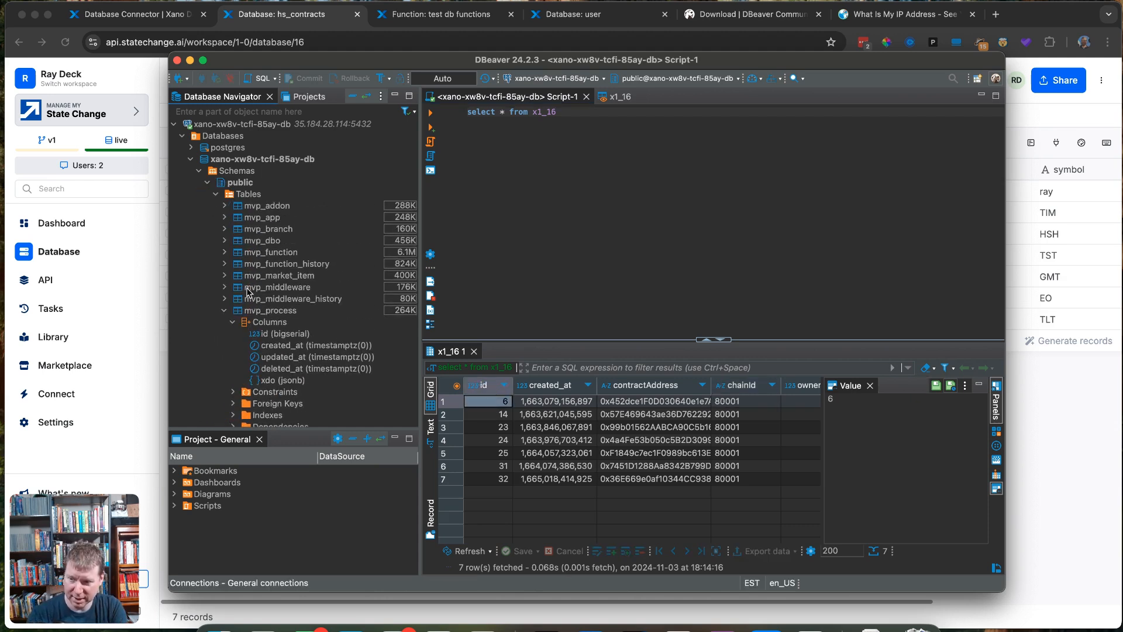
scroll(264, 281, down, 10)
scroll(286, 236, down, 6)
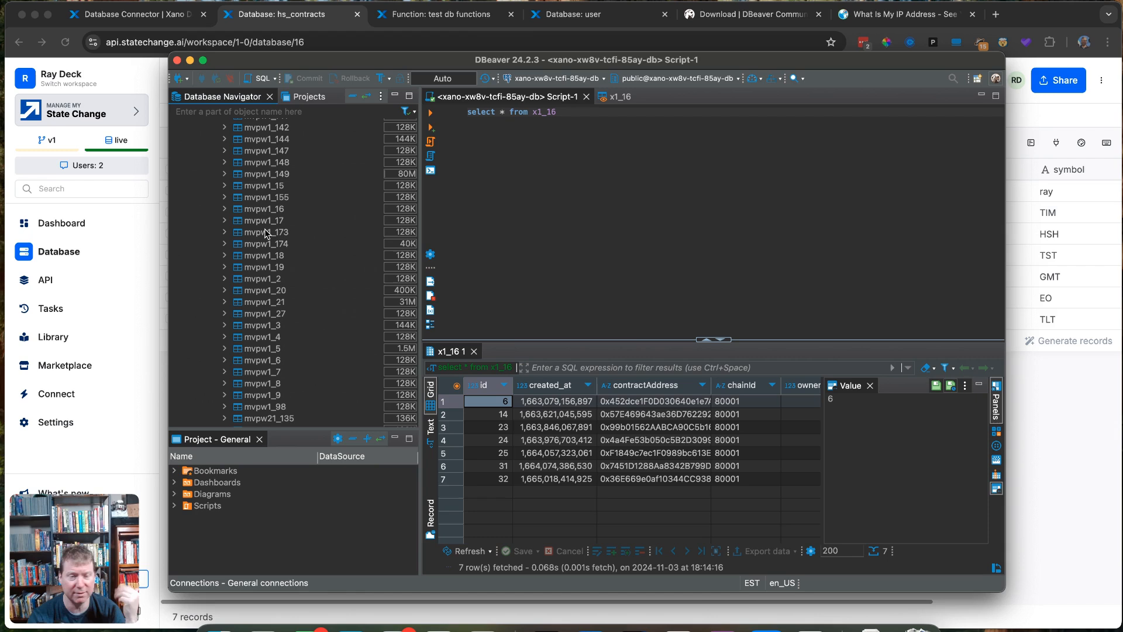
scroll(265, 232, down, 15)
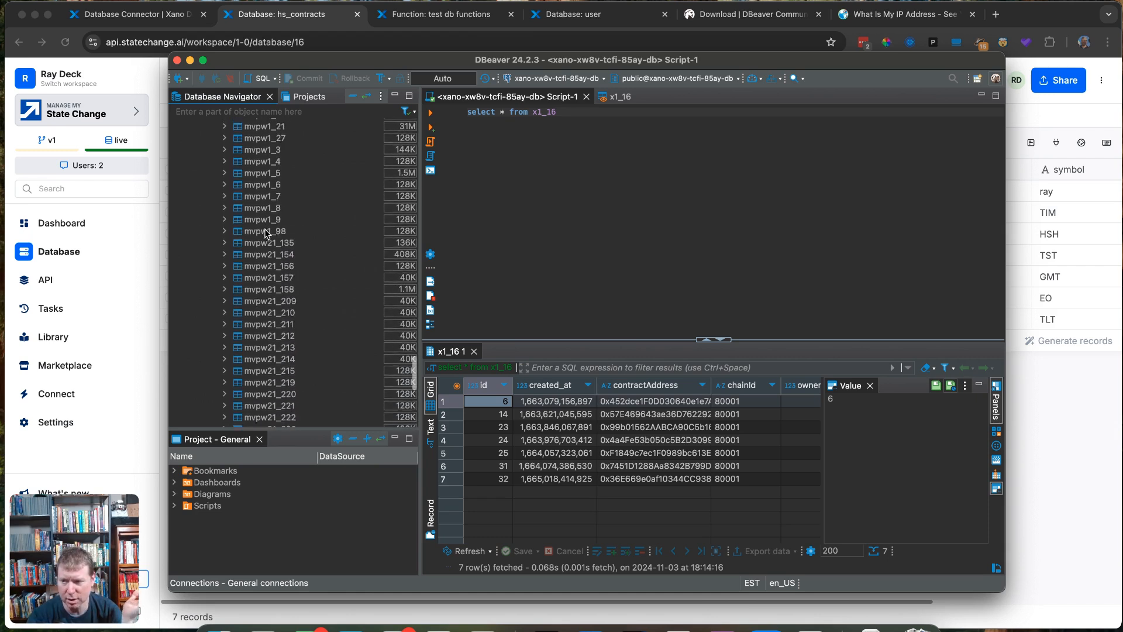
scroll(265, 233, up, 15)
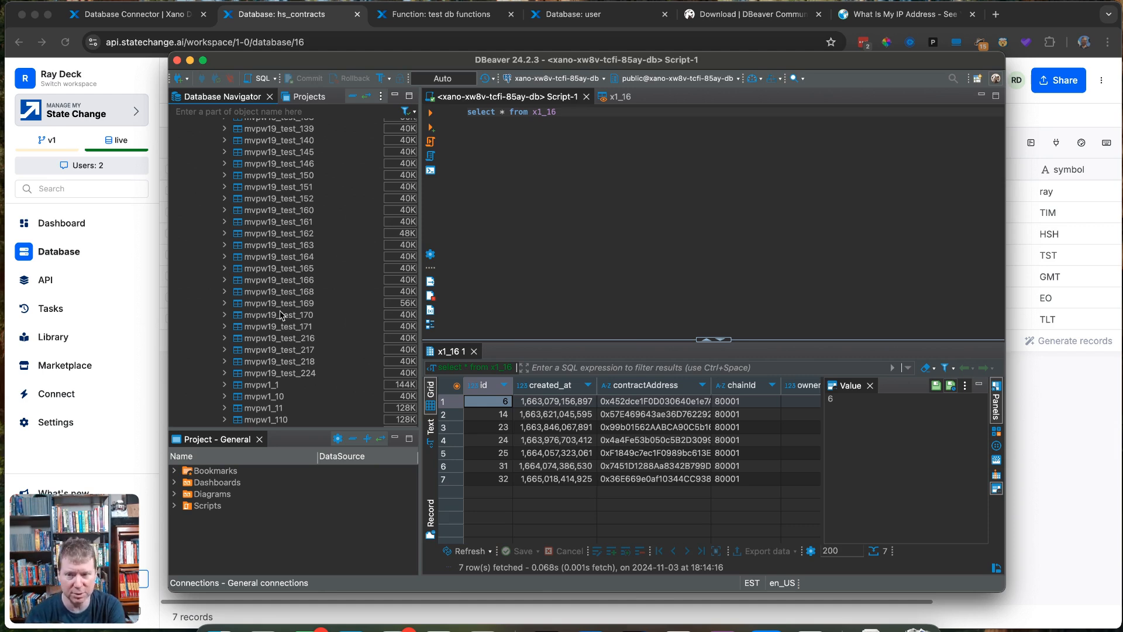
scroll(283, 331, down, 4)
scroll(240, 410, down, 4)
scroll(240, 410, down, 3)
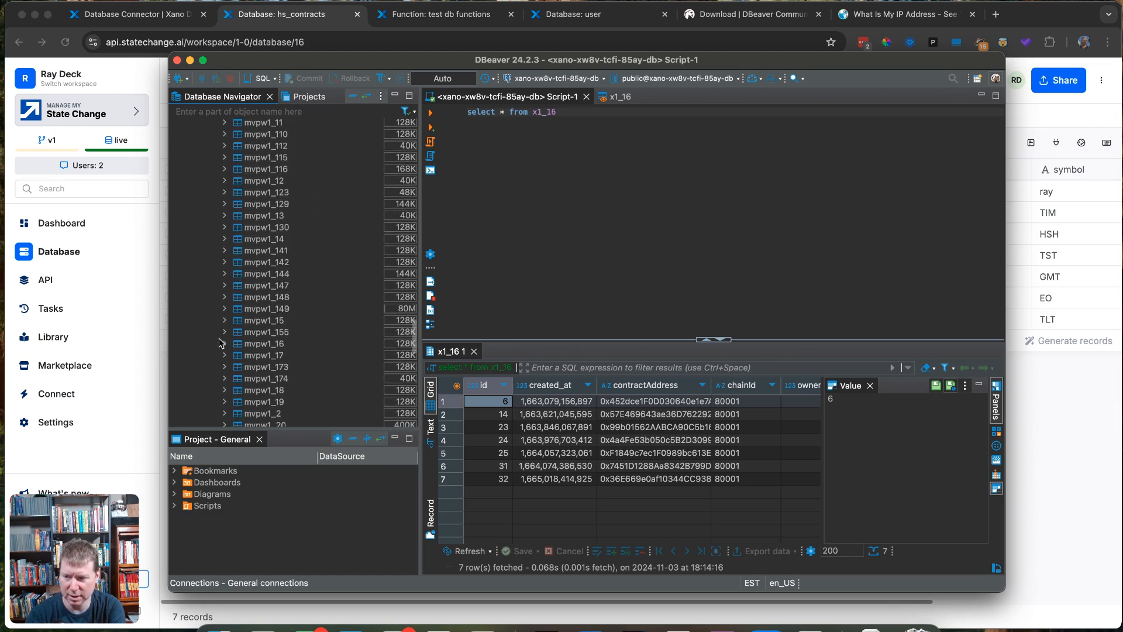
click(225, 344)
click(282, 366)
click(285, 380)
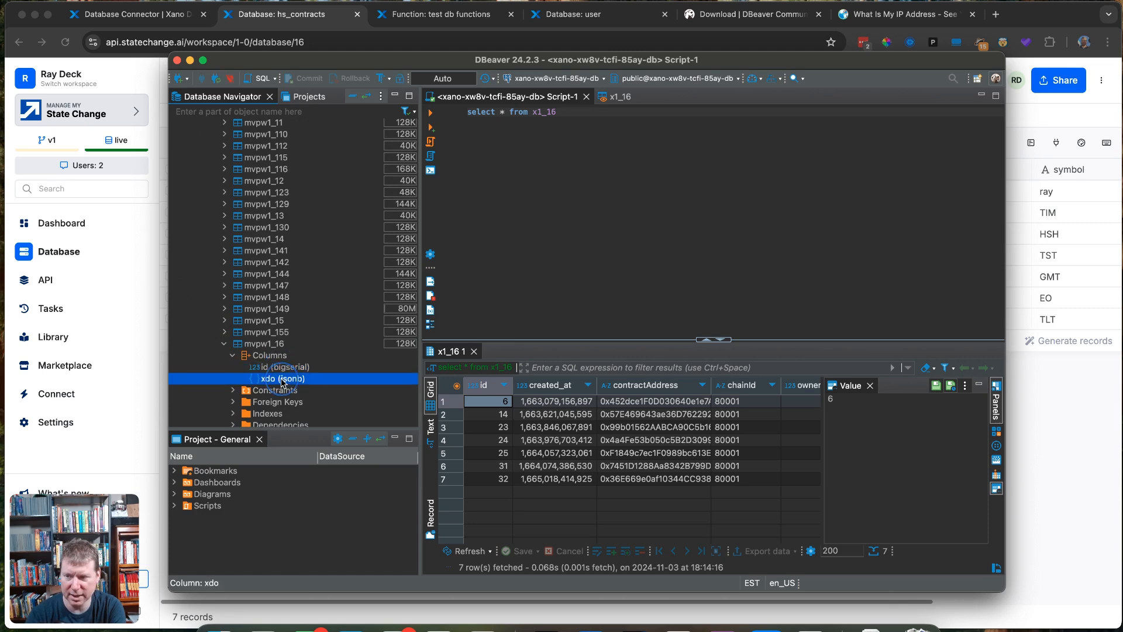
- Start an "update mvpw1_16 set" statement below the x1_16 SELECT query, leaving a blank line between them
drag(566, 113, 534, 112)
click(567, 111)
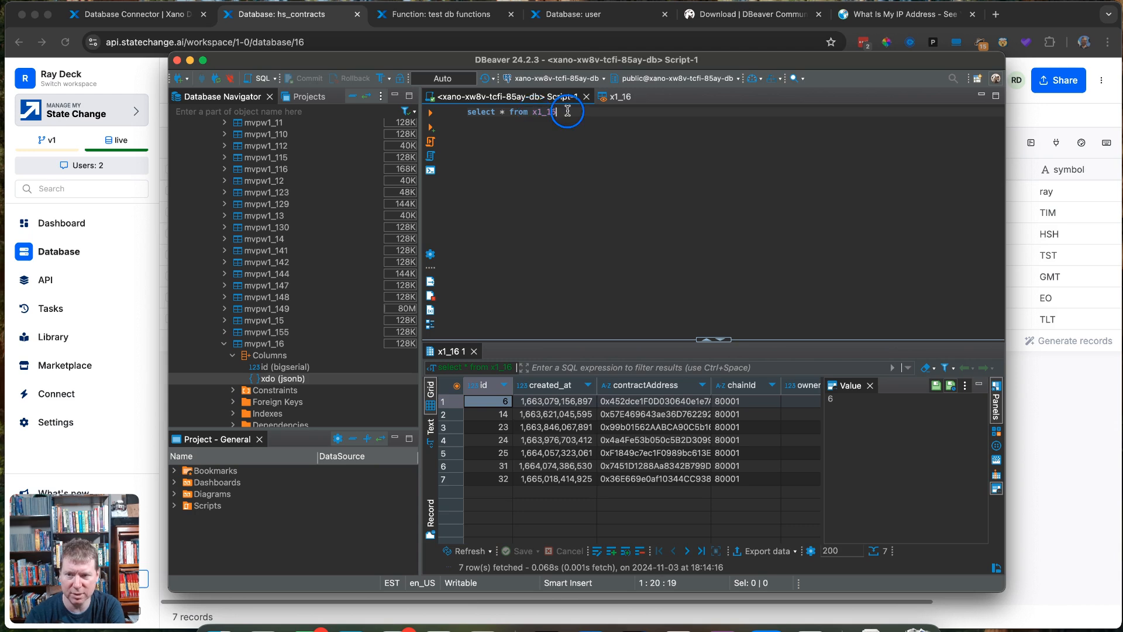
key(Return)
key(Return)
text(updat)
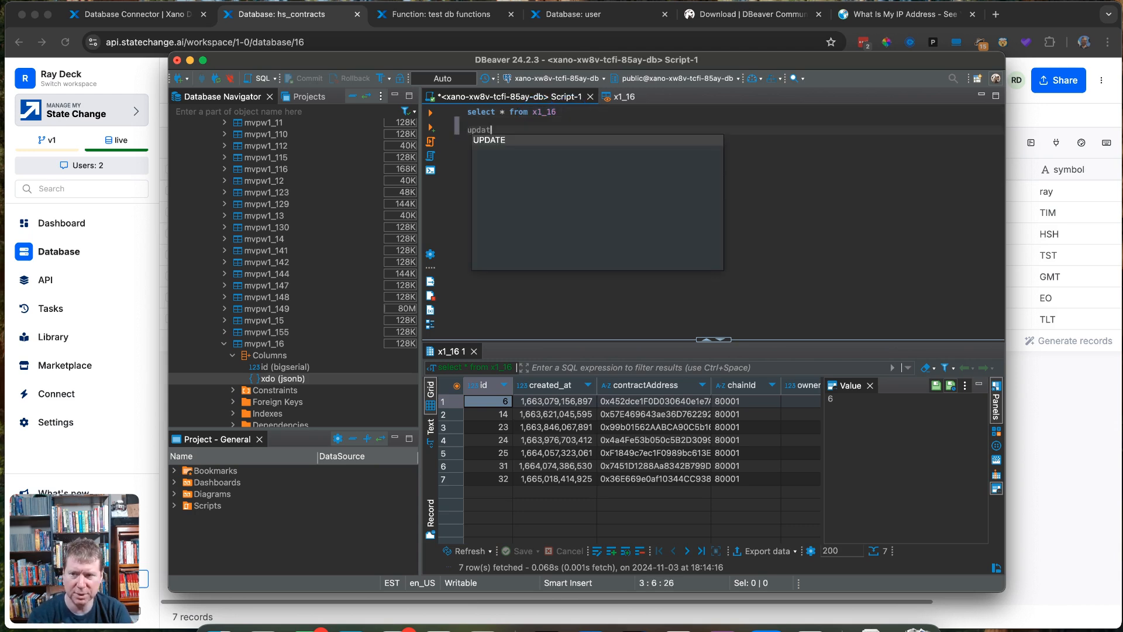
text(e m)
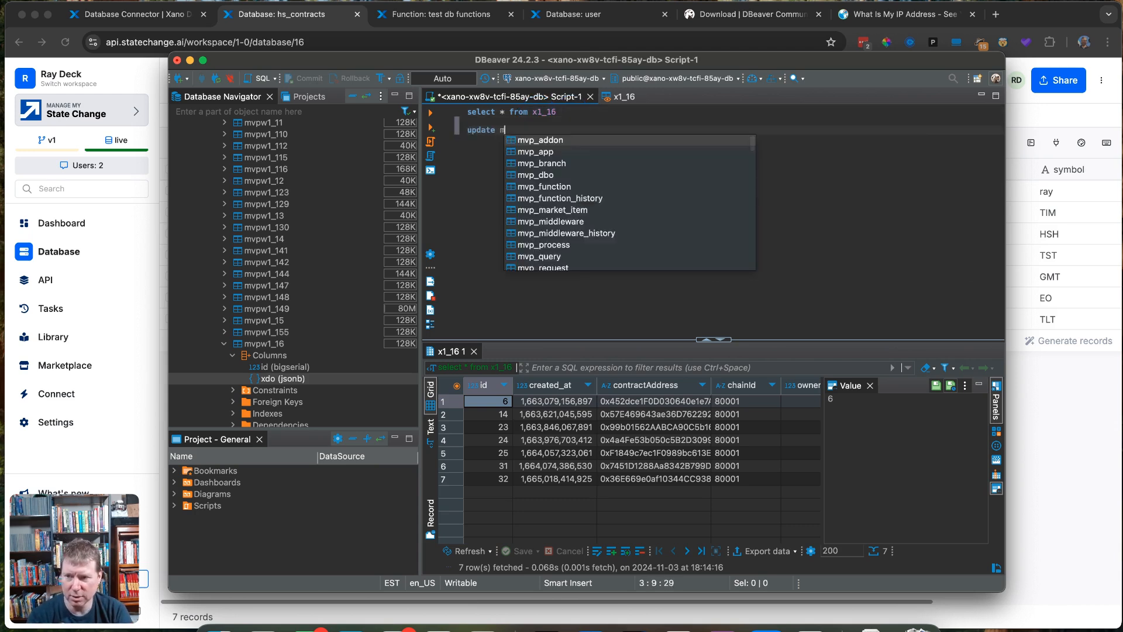
text(vpw1)
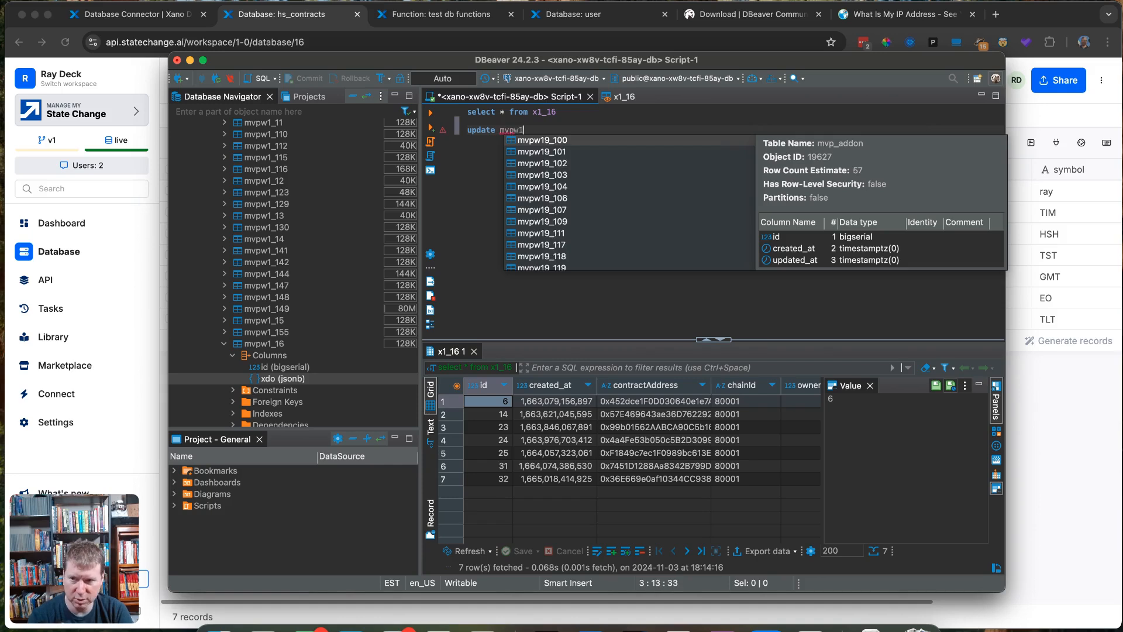
text(_16 set)
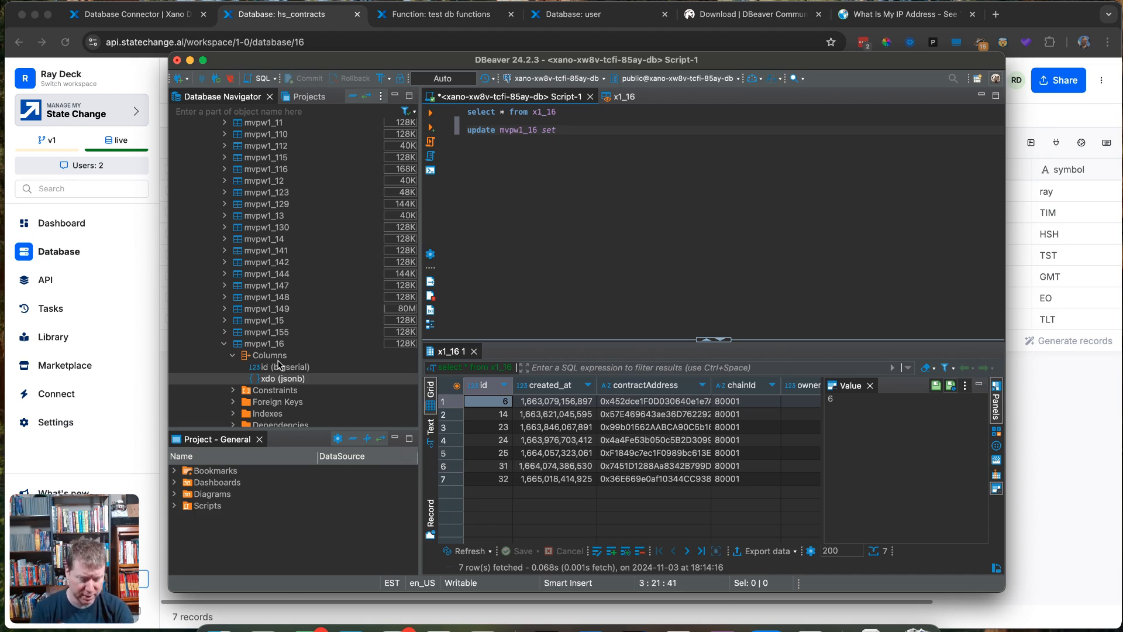
- Extend the update statement to assign xdo from a jsonb_set call with xdo as its first argument
text(j)
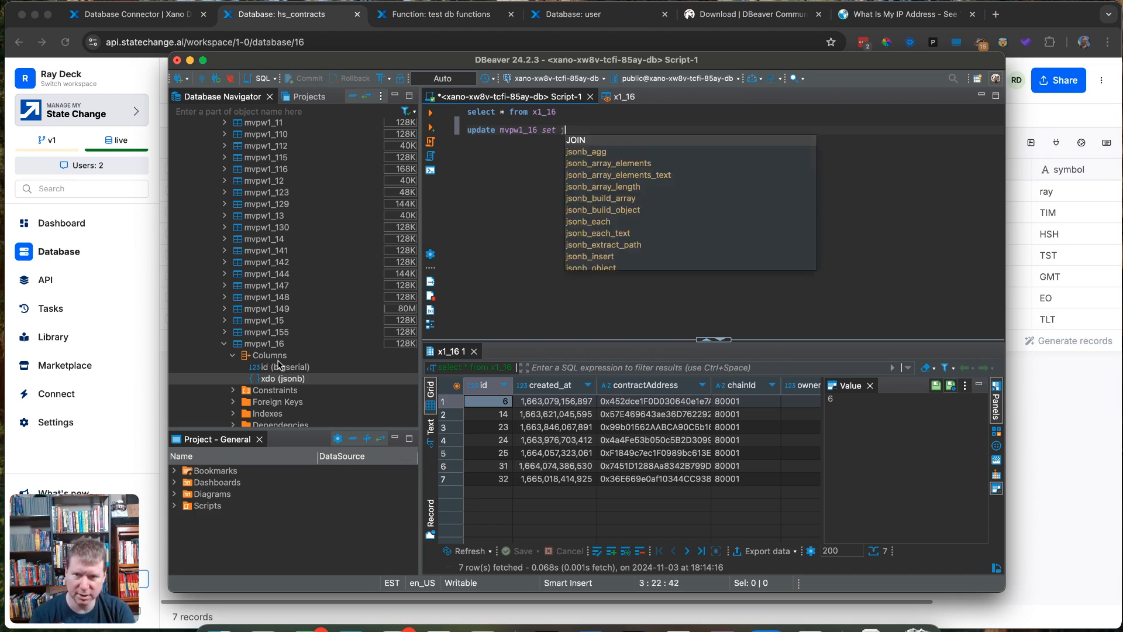
text(sonb_se)
key(Return)
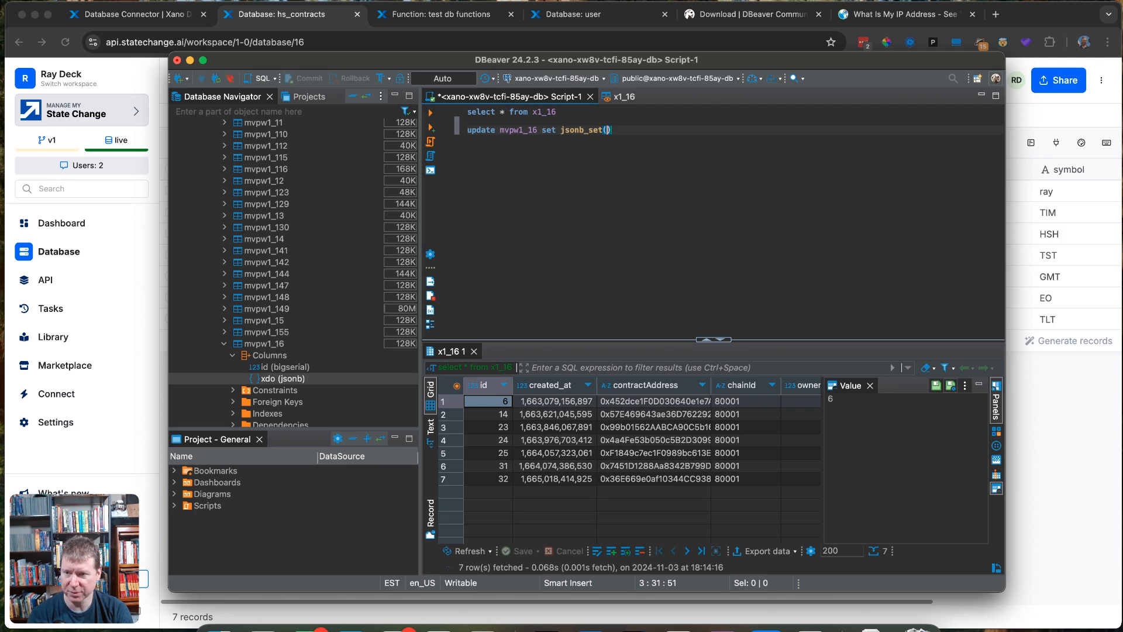
text(xdo,)
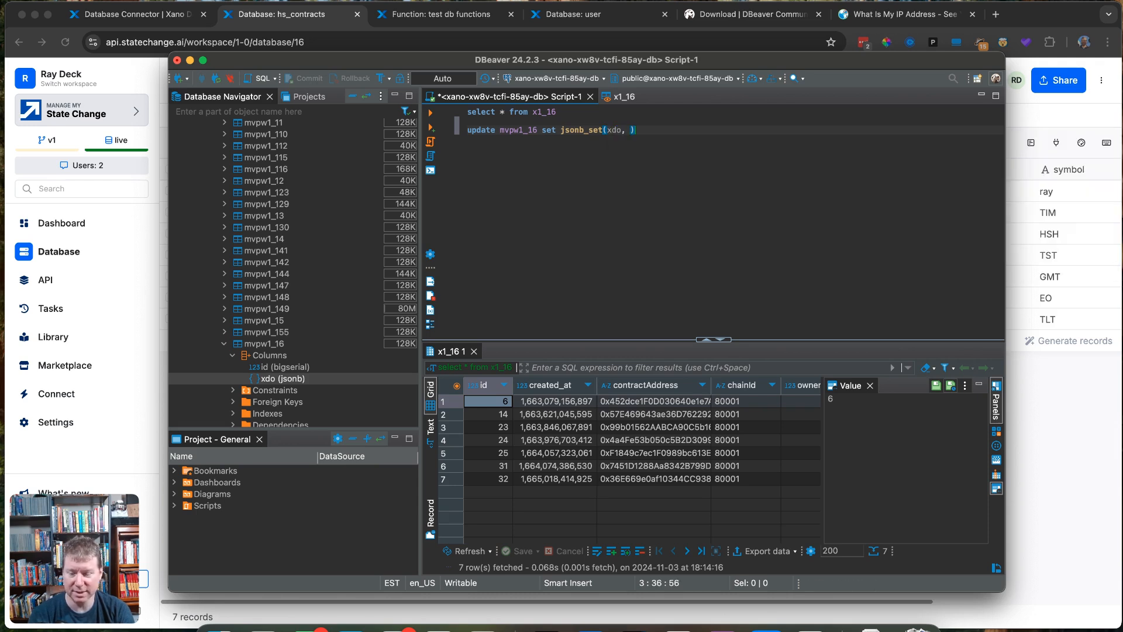
click(560, 130)
text(xdo =)
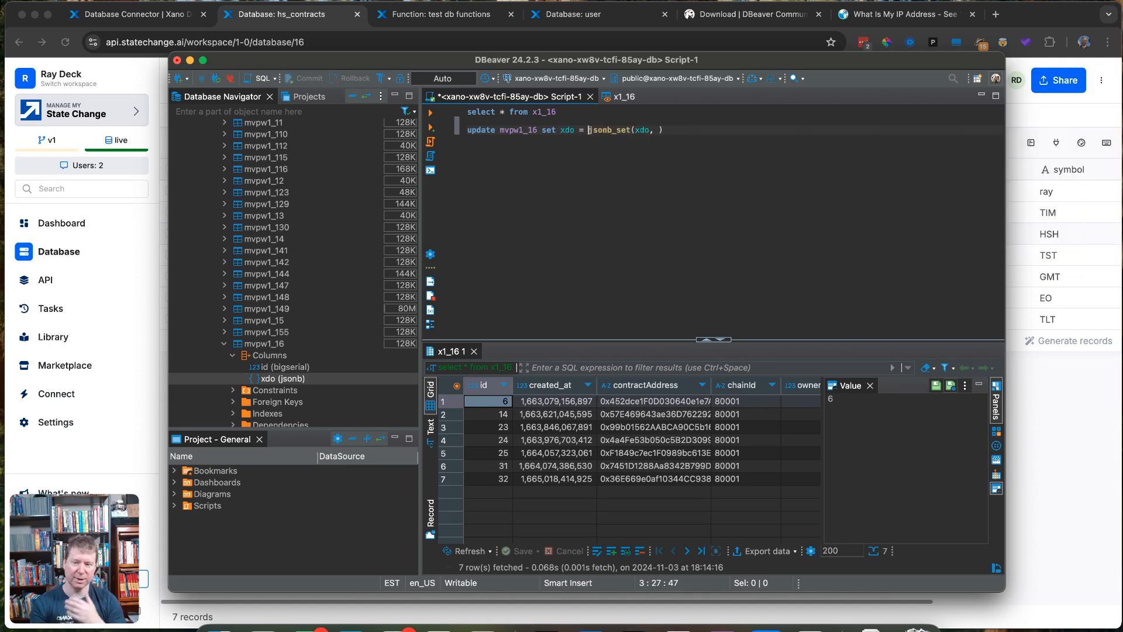
- Complete the jsonb_set arguments with '{chainId}' and '"80002"', add "where id = 6", and execute the update
double_click(641, 130)
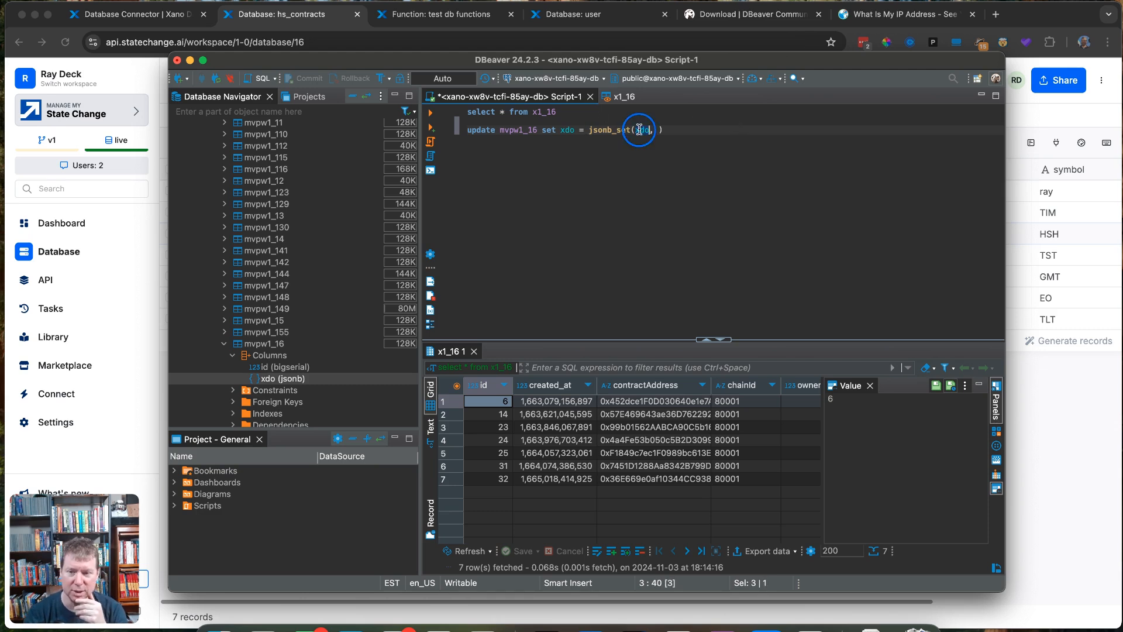
click(661, 130)
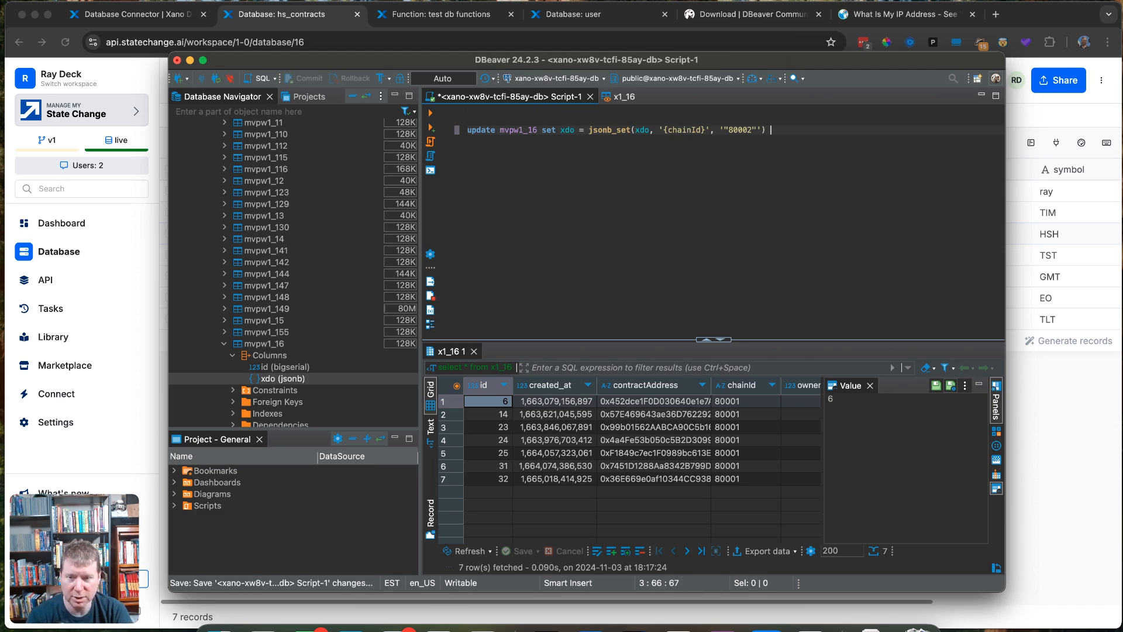
text(where id = 6)
key(ctrl+Return)
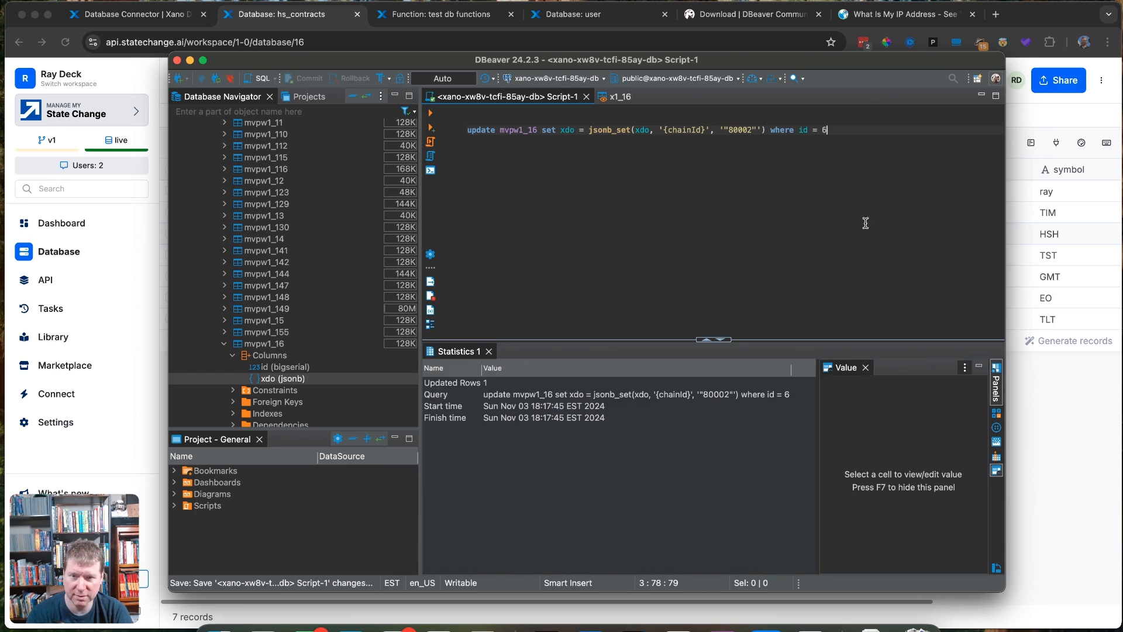
- Delete the update statement from the script, keeping "select * from x1_16", and save the script
drag(857, 130, 429, 122)
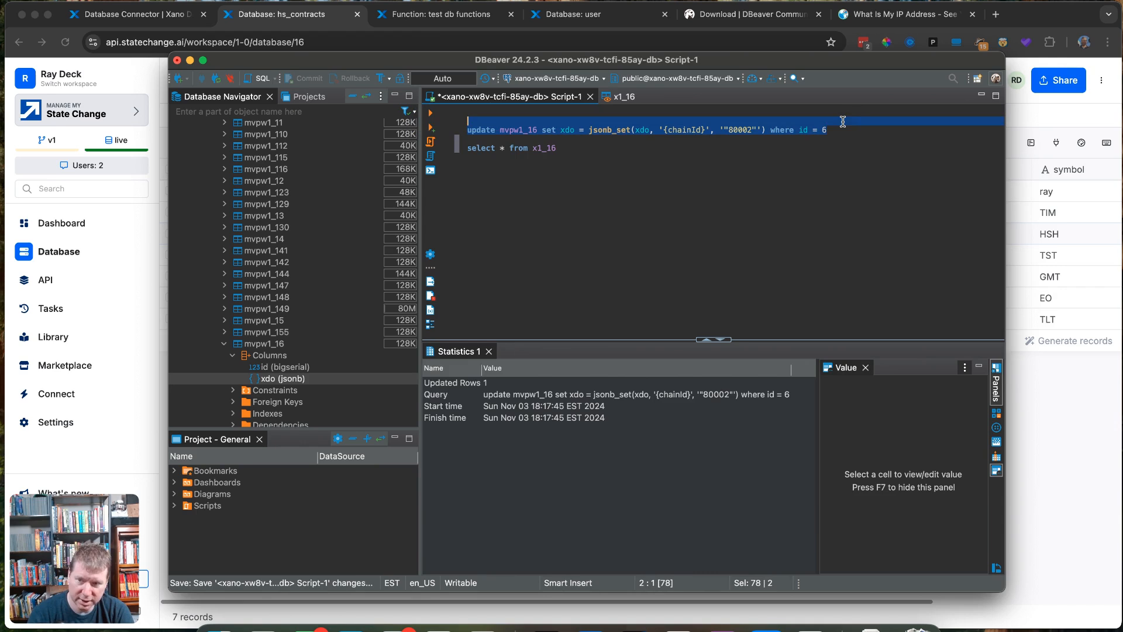
key(BackSpace)
key(cmd+s)
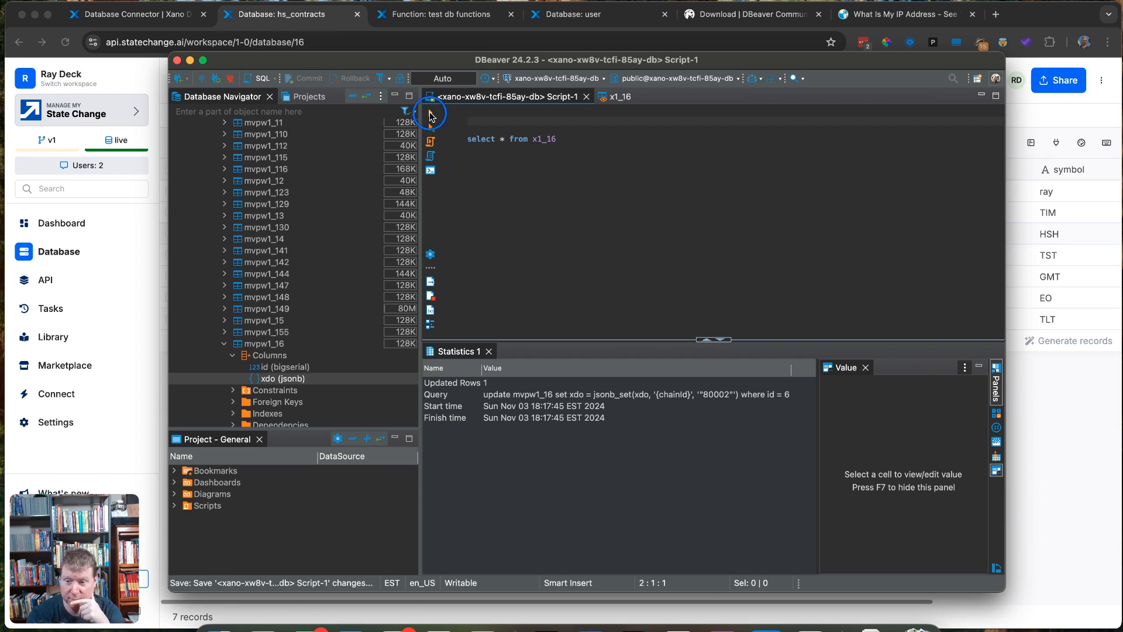
- Close the update's statistics result and rerun the SELECT query on x1_16
click(517, 174)
click(552, 255)
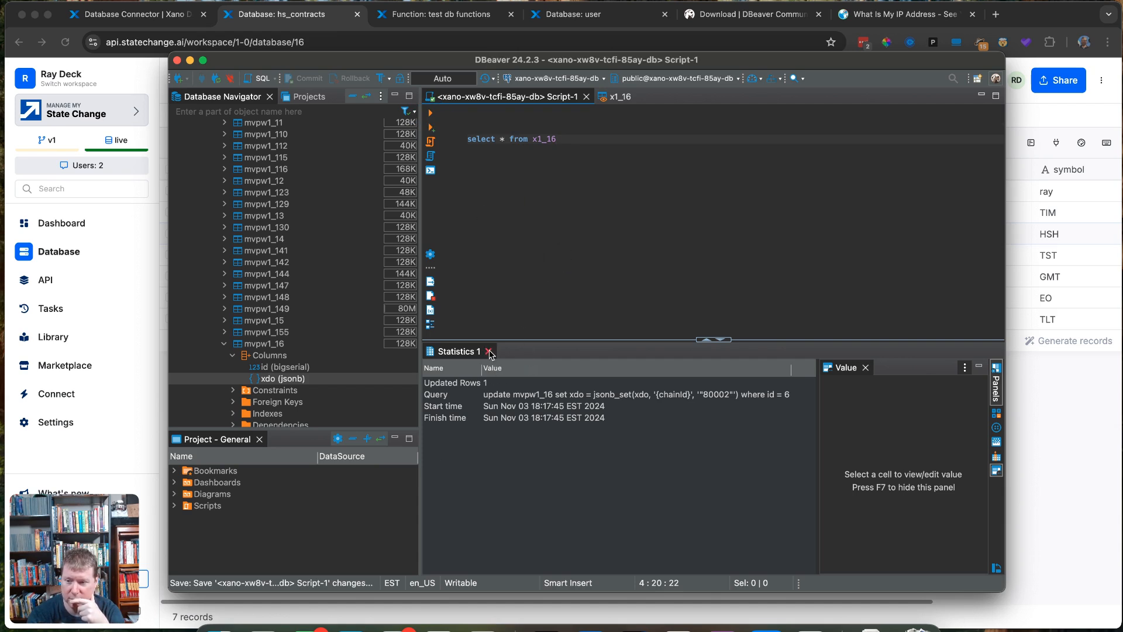
click(489, 352)
click(433, 114)
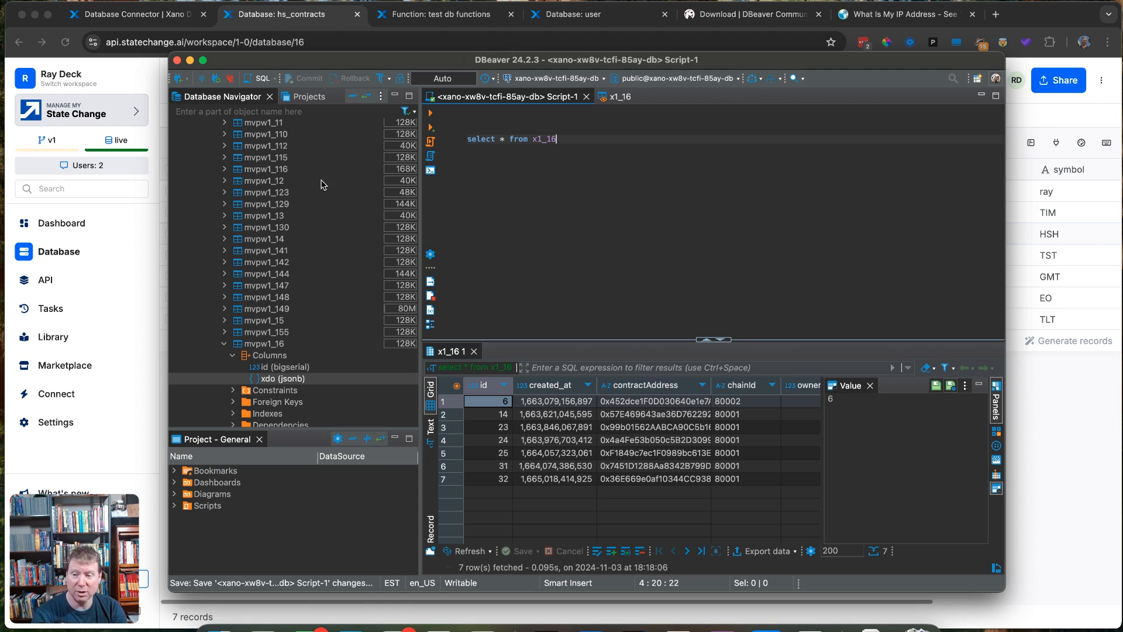
- Examine the public schema's table list, from the mvp_ system tables down to the mvpw19 tables
scroll(300, 200, up, 15)
scroll(300, 205, down, 1)
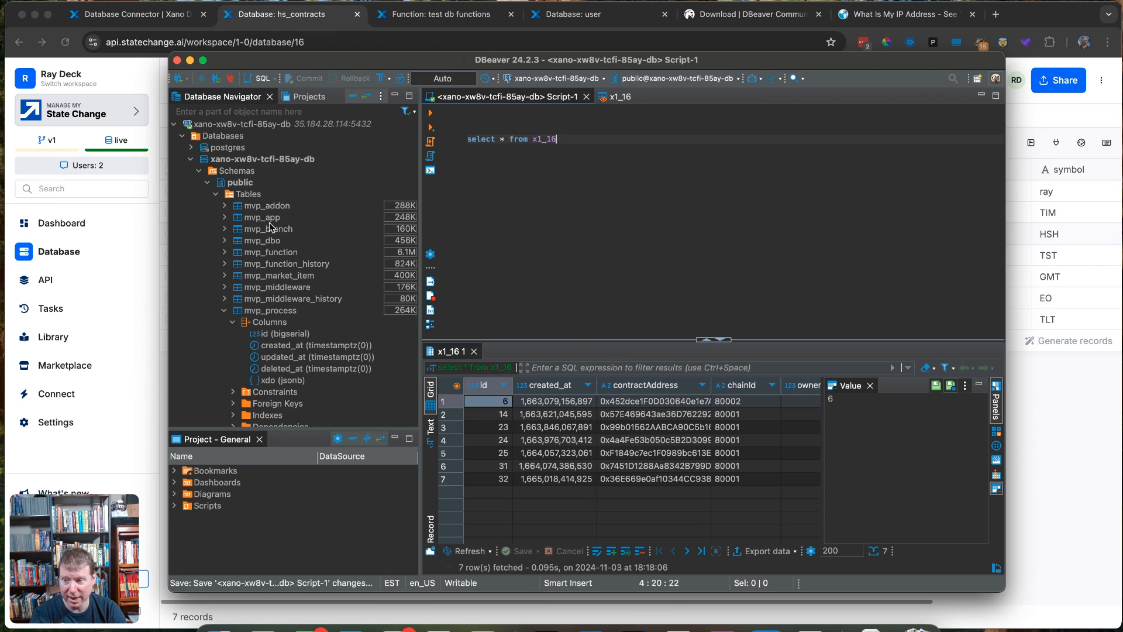
scroll(266, 267, down, 4)
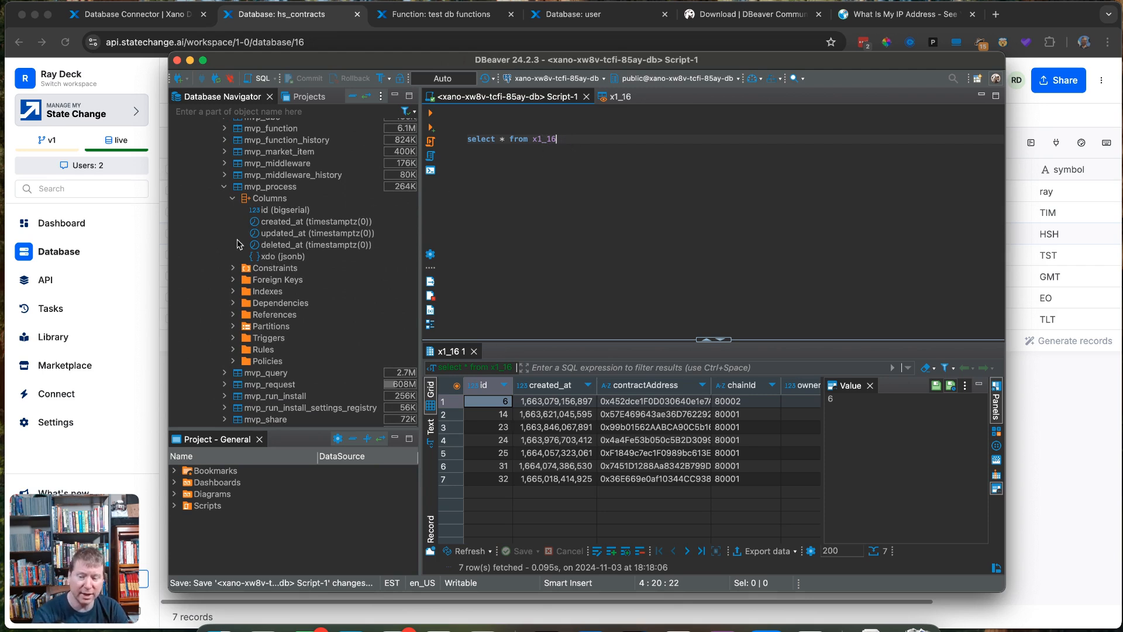
scroll(256, 354, down, 6)
scroll(257, 354, down, 3)
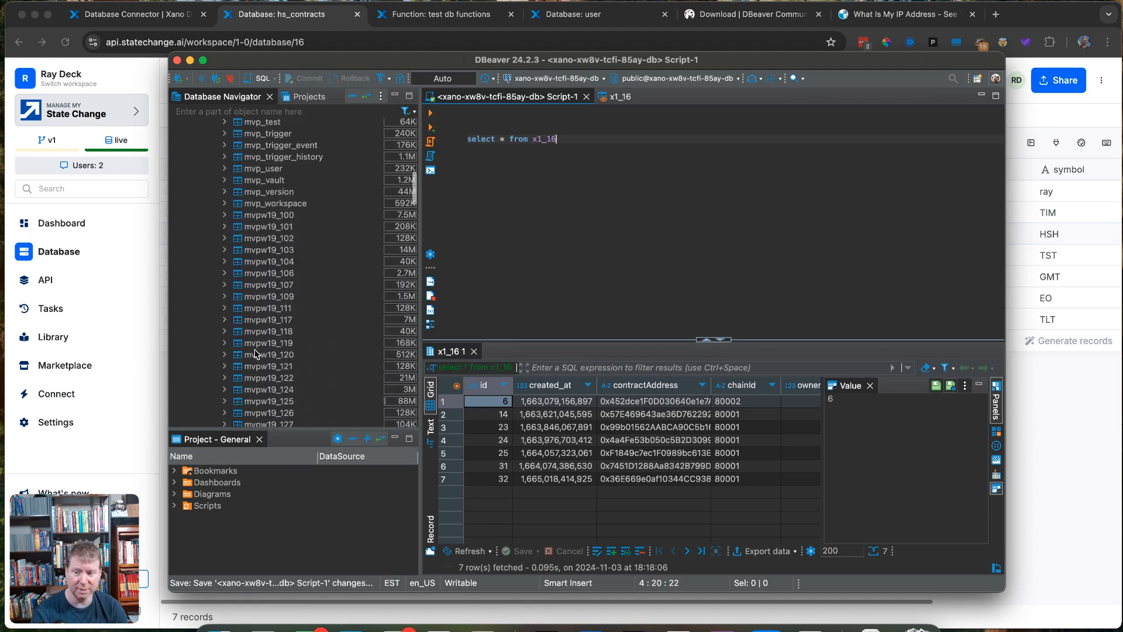